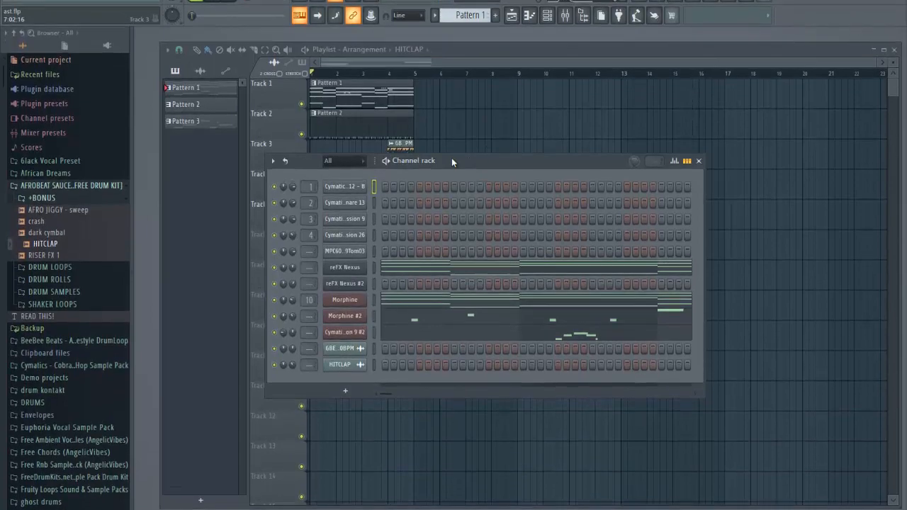
Zoom the playlist in on the first bars and play the arrangement through once to hear the unmixed beat.
left_click_drag(451, 158, 529, 229)
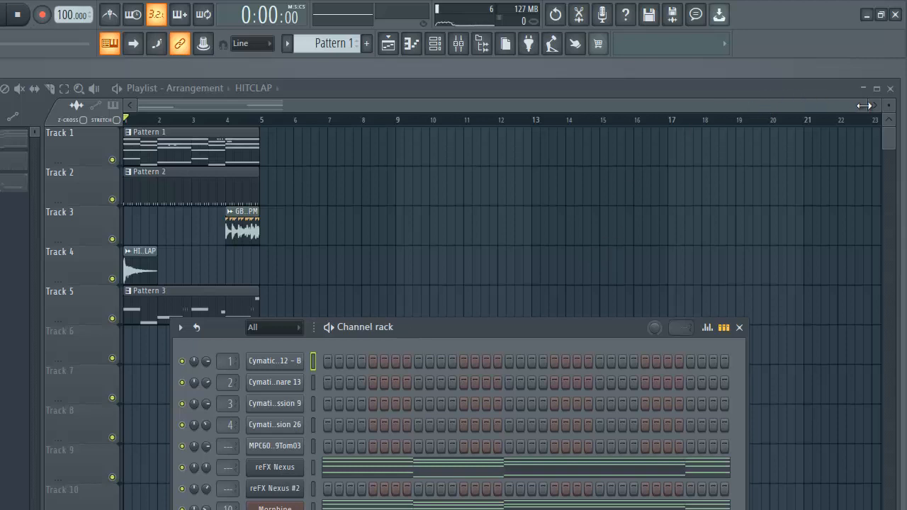
left_click_drag(866, 108, 459, 109)
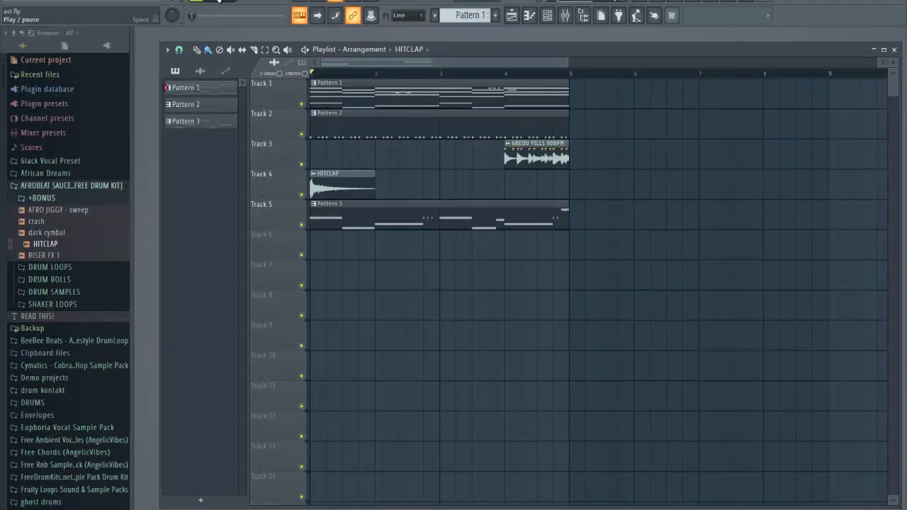
left_click(112, 6)
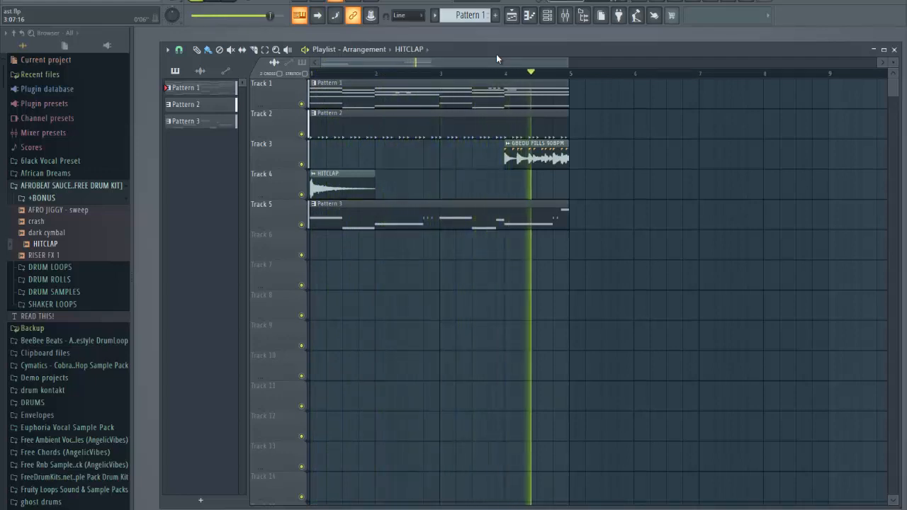
key("space")
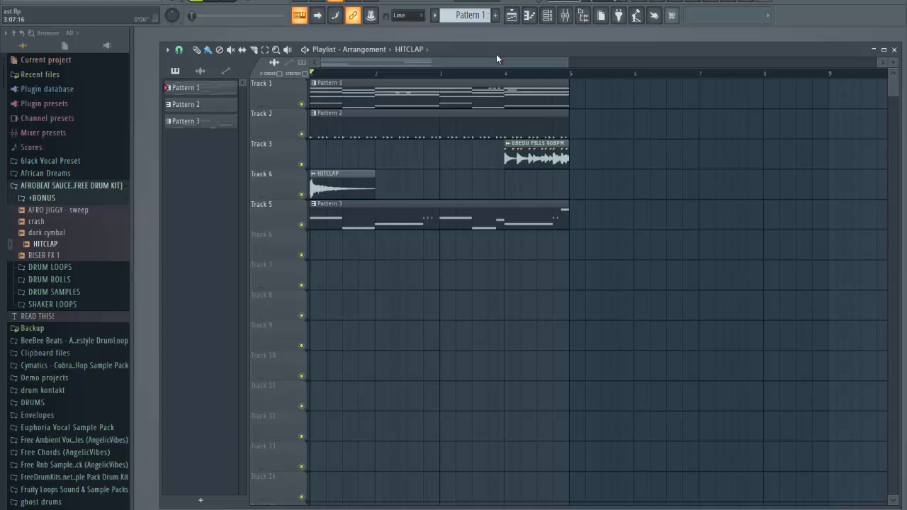
Move the five channels from reFX Nexus through Cymatics Percussion 9 #2 below the HITCLAP channel in the channel rack.
left_click(555, 18)
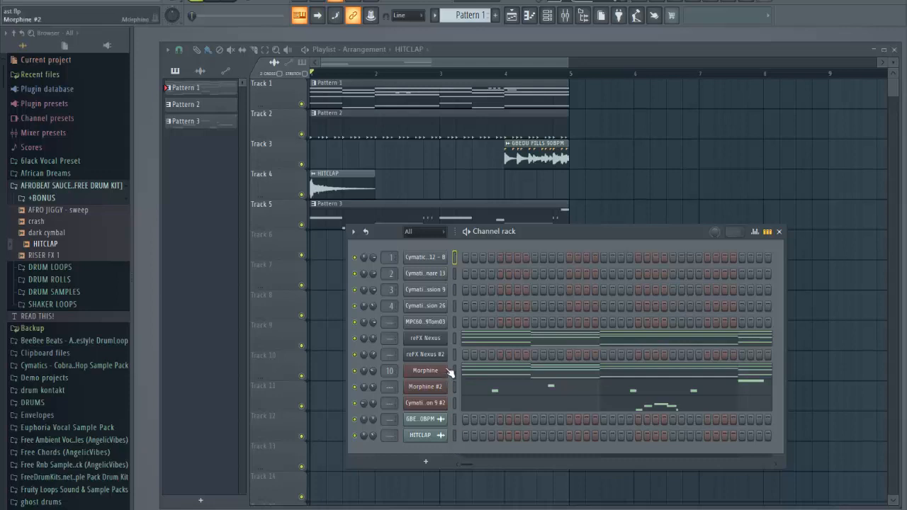
left_click_drag(452, 339, 453, 373)
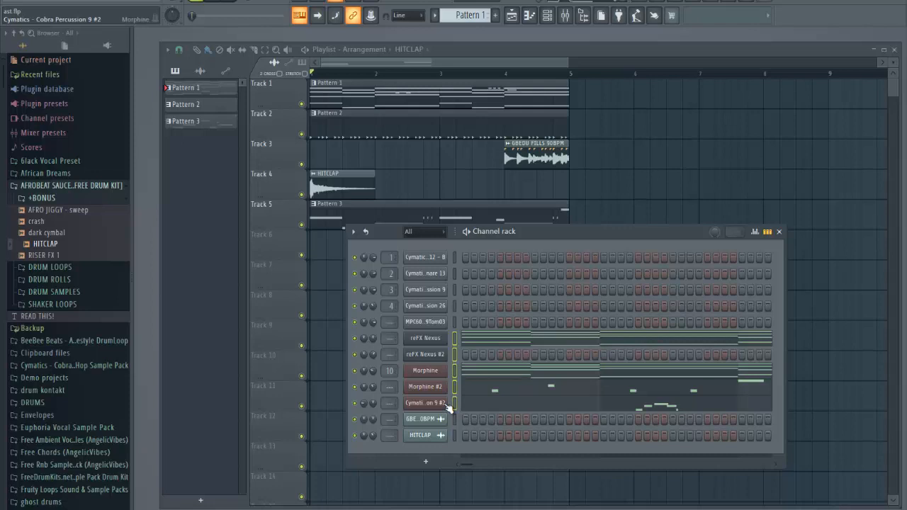
key("alt+Down")
key("alt+Down")
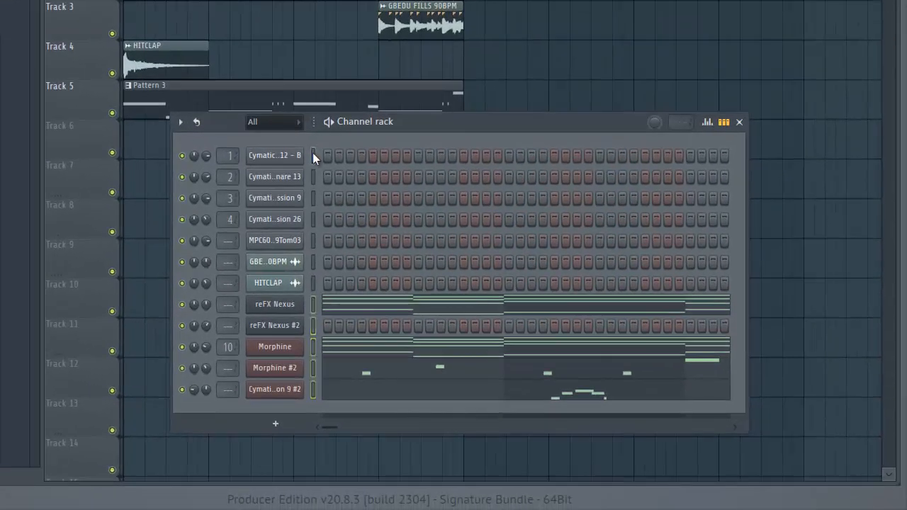
Route the first seven channels, from the Cymatics kick to HITCLAP, to consecutive mixer tracks starting from Insert 1.
left_click_drag(341, 173, 343, 282)
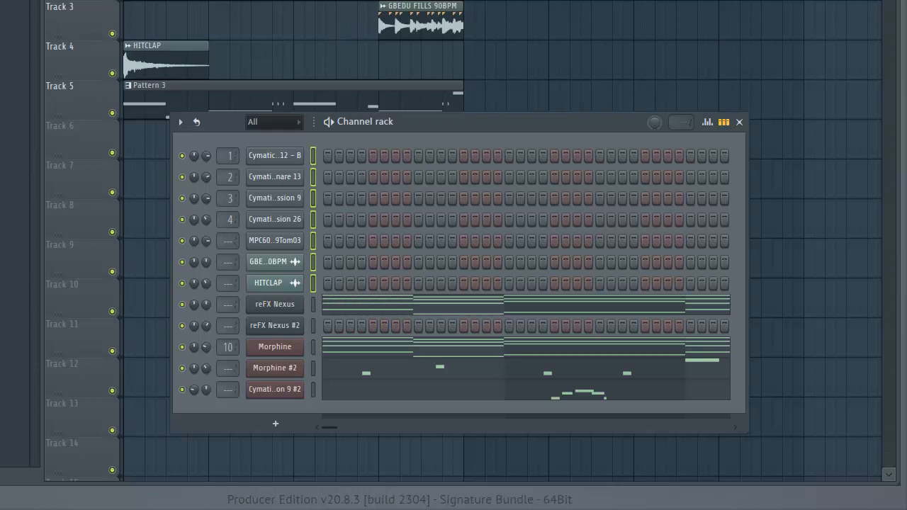
key("F9")
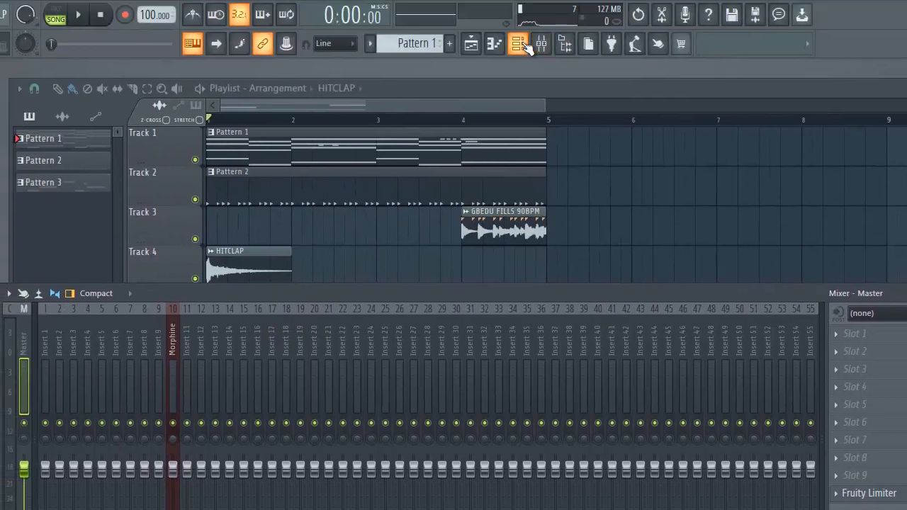
left_click(522, 44)
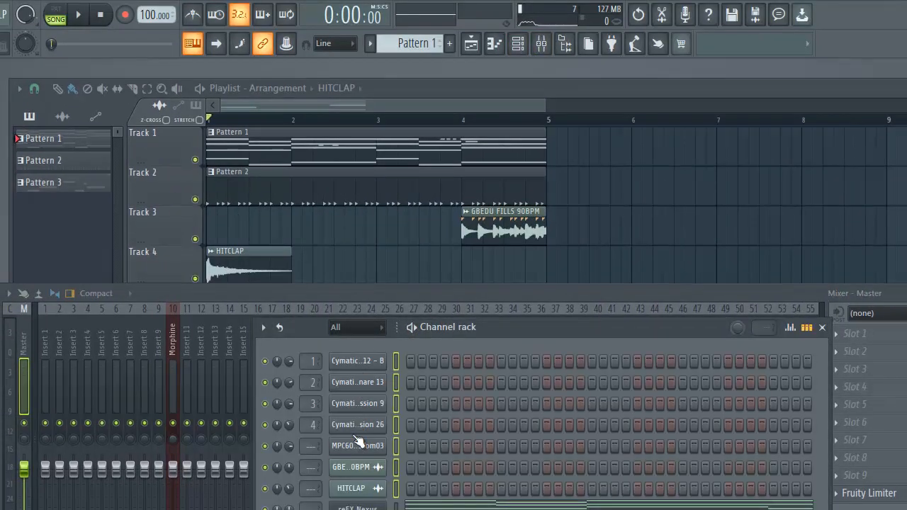
left_click(188, 293)
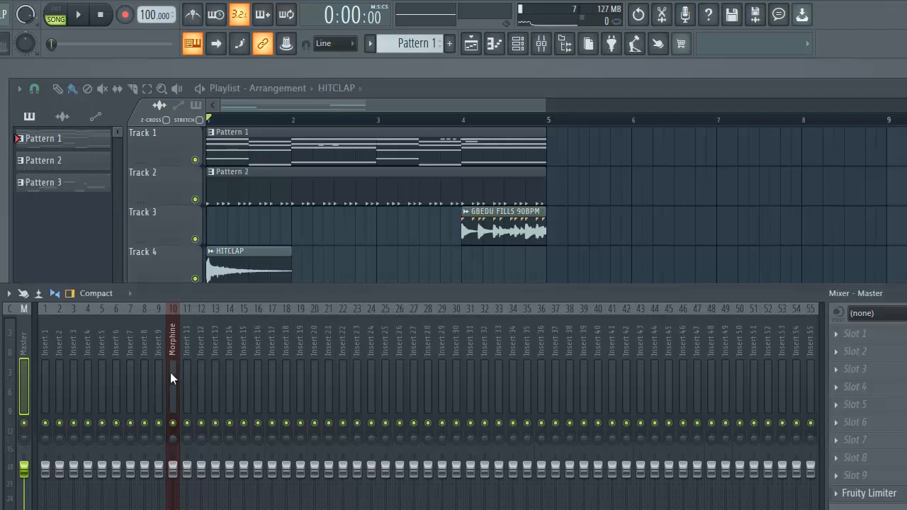
right_click(46, 394)
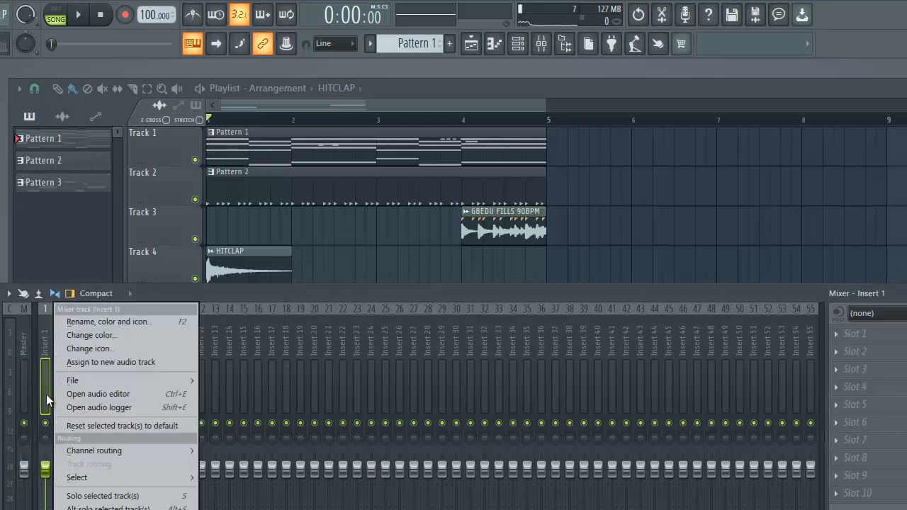
mouse_move(146, 453)
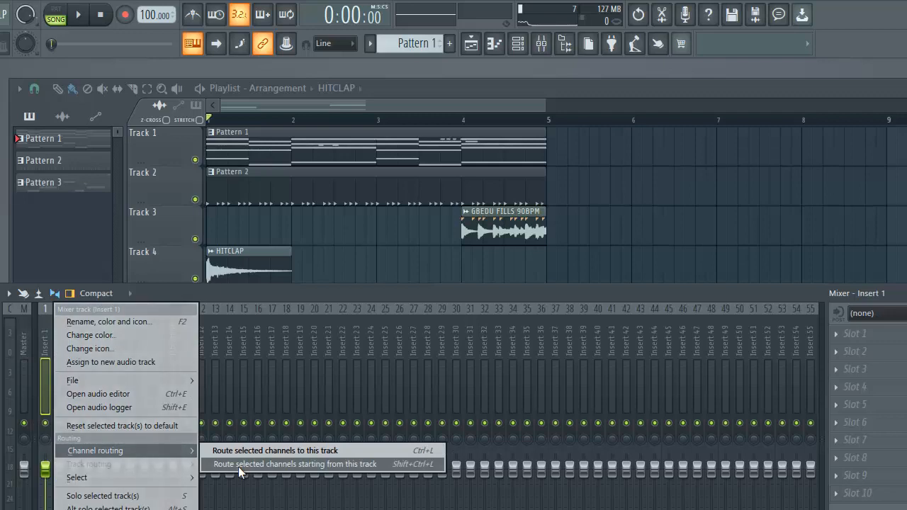
left_click(238, 466)
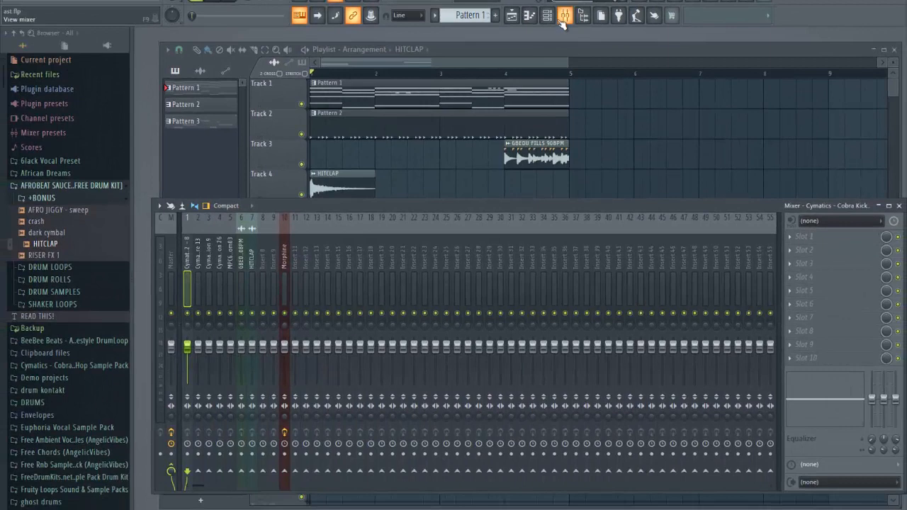
Route only the reFX Nexus and reFX Nexus #2 channels to consecutive mixer tracks starting from Insert 8.
left_click(547, 16)
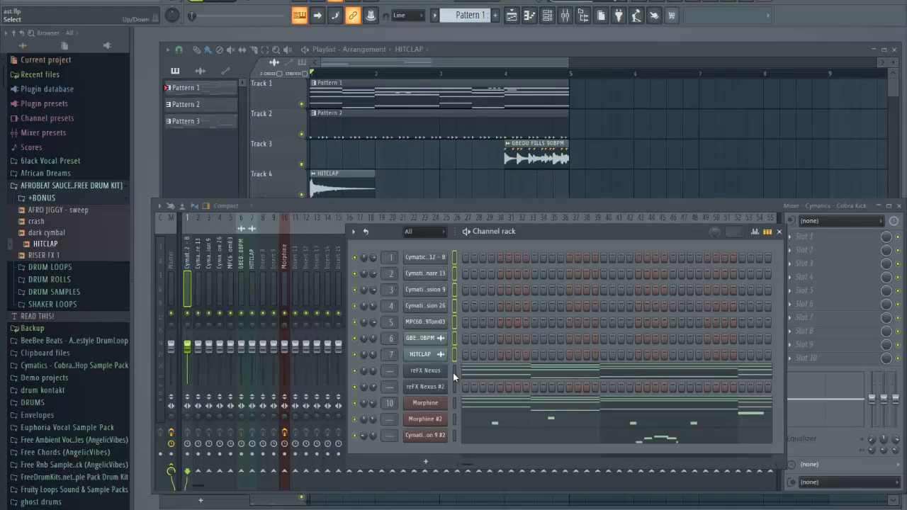
left_click_drag(453, 373, 447, 440)
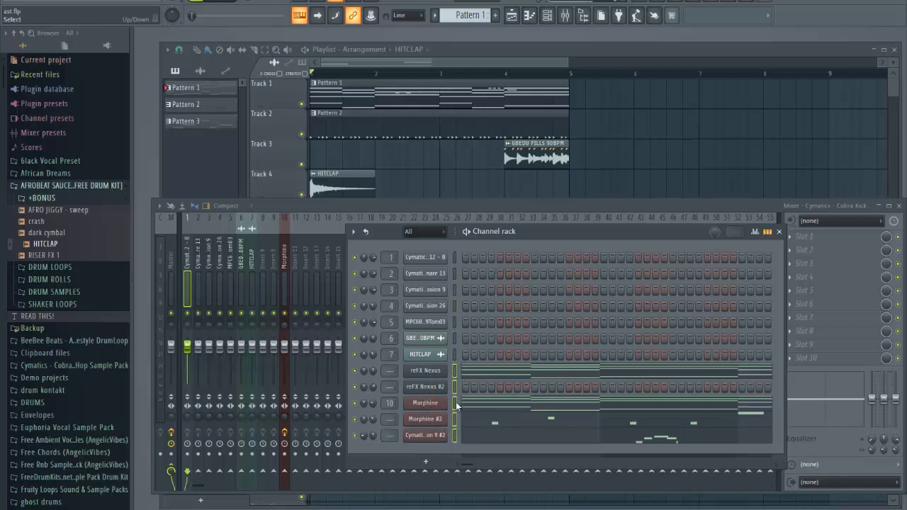
double_click(454, 406)
left_click(453, 404)
left_click(454, 388)
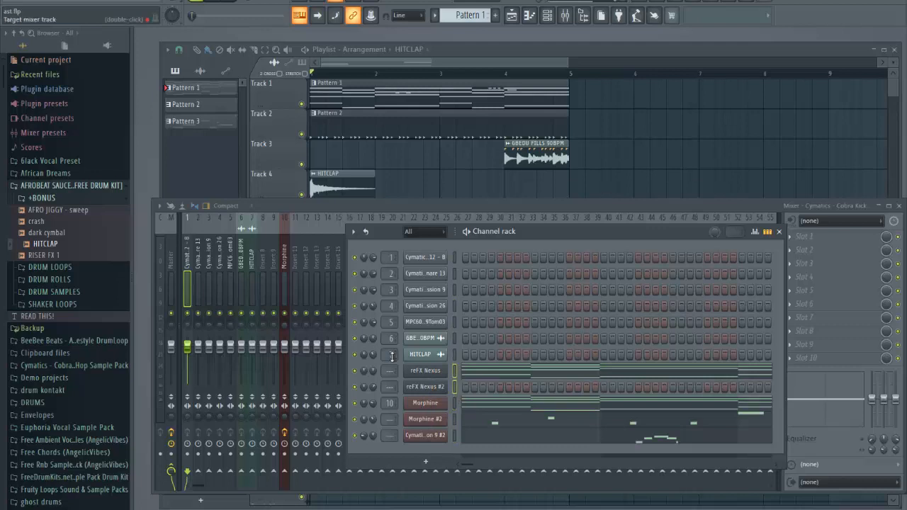
right_click(265, 298)
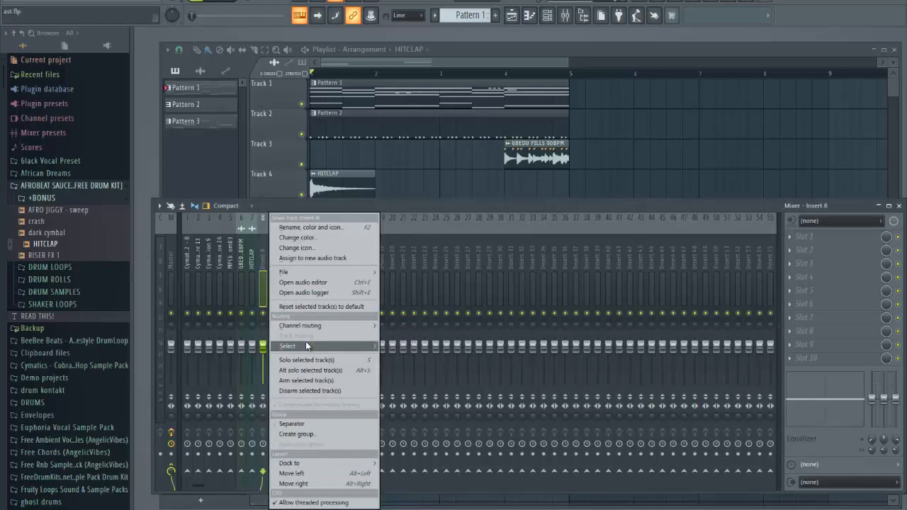
mouse_move(317, 324)
left_click(425, 337)
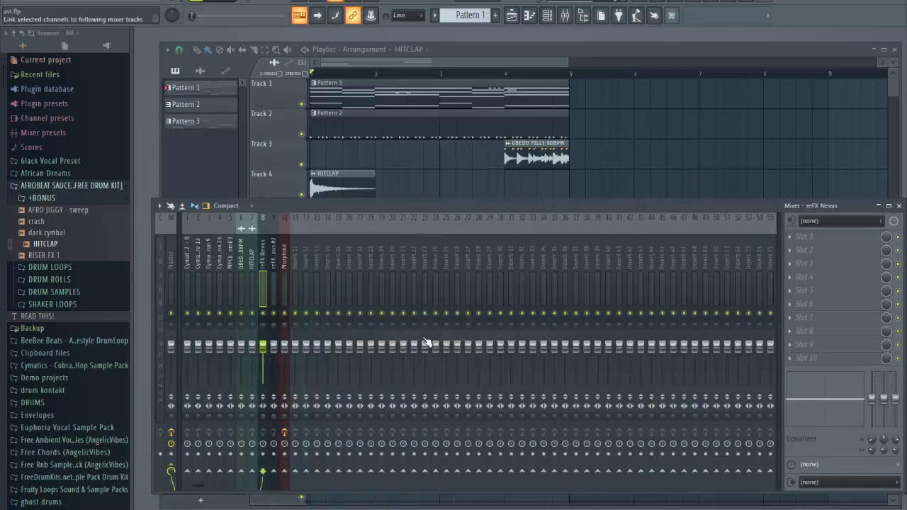
Route the Morphine #2 and Cymatics Percussion 9 #2 channels to consecutive mixer tracks starting from Insert 11.
left_click(545, 14)
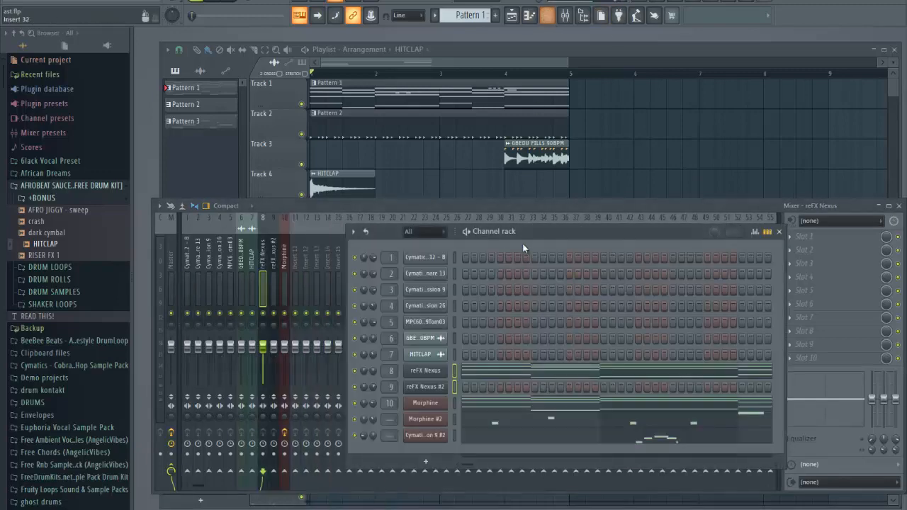
left_click(454, 418)
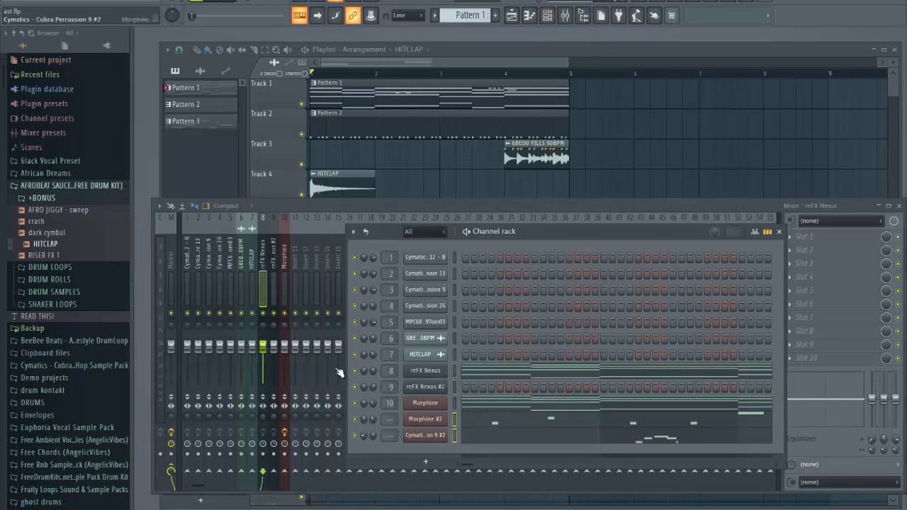
left_click(296, 286)
right_click(296, 287)
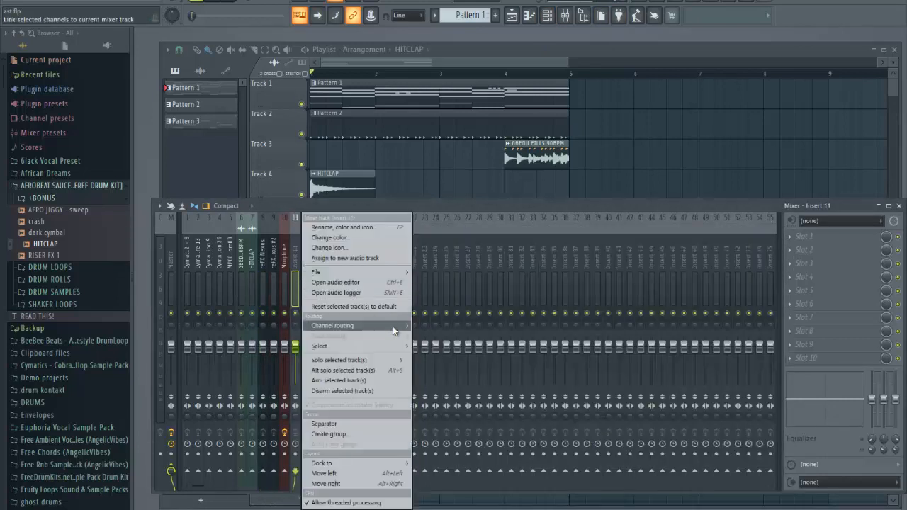
mouse_move(393, 326)
left_click(457, 338)
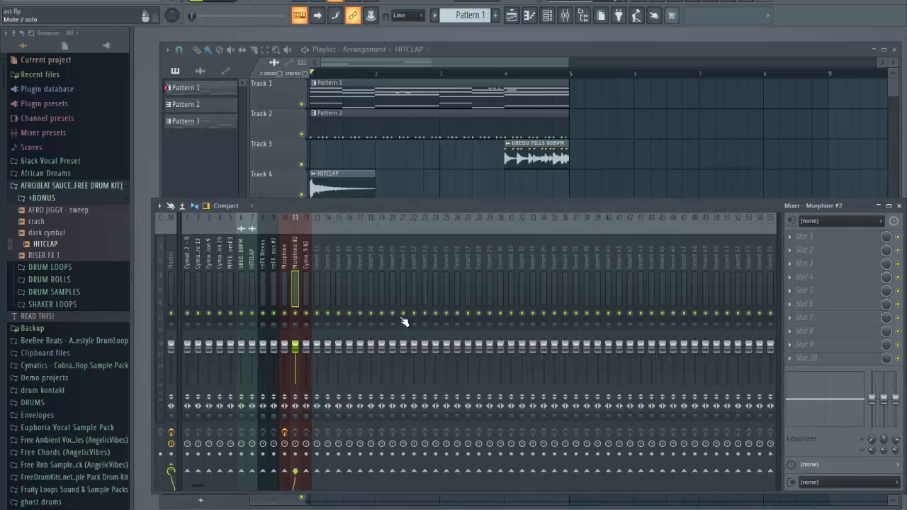
Delete the Fruity Limiter from the Master track's effect slots.
left_click(169, 286)
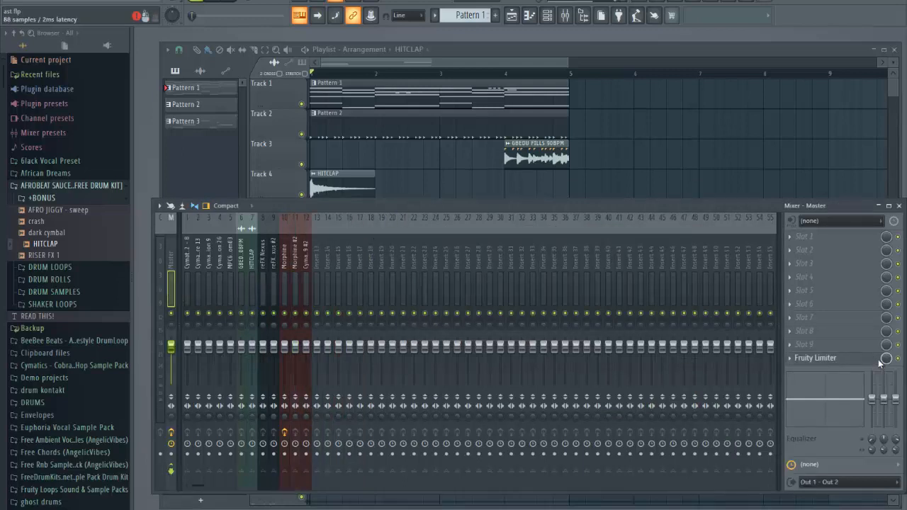
left_click(788, 355)
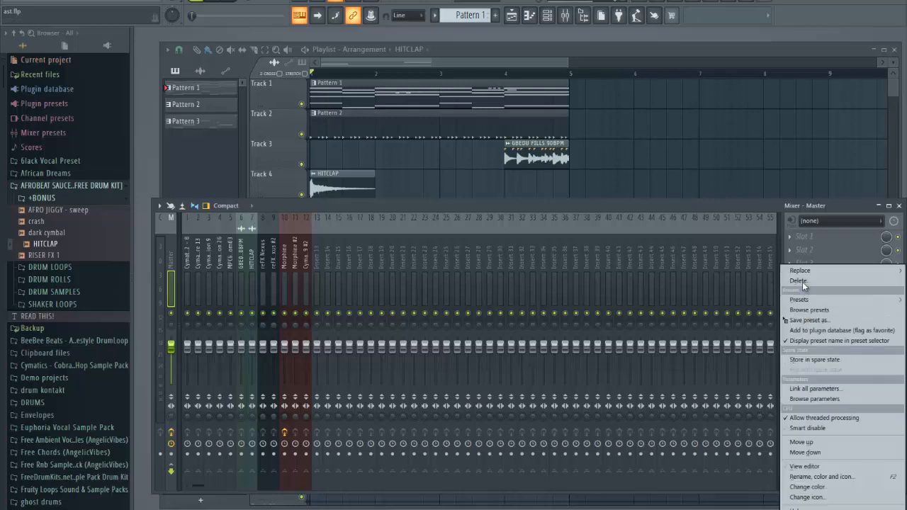
left_click(761, 268)
left_click(504, 296)
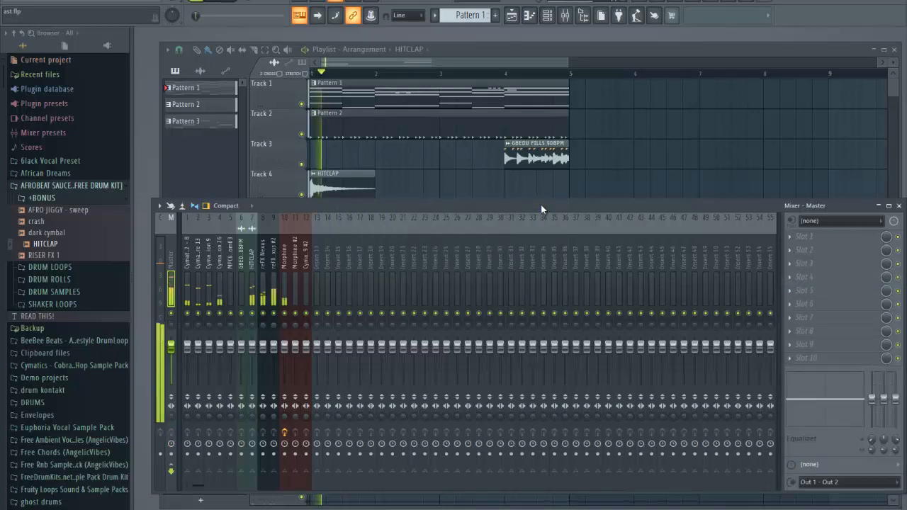
Play the arrangement and examine the levels of all mixer tracks in the enlarged mixer.
double_click(541, 205)
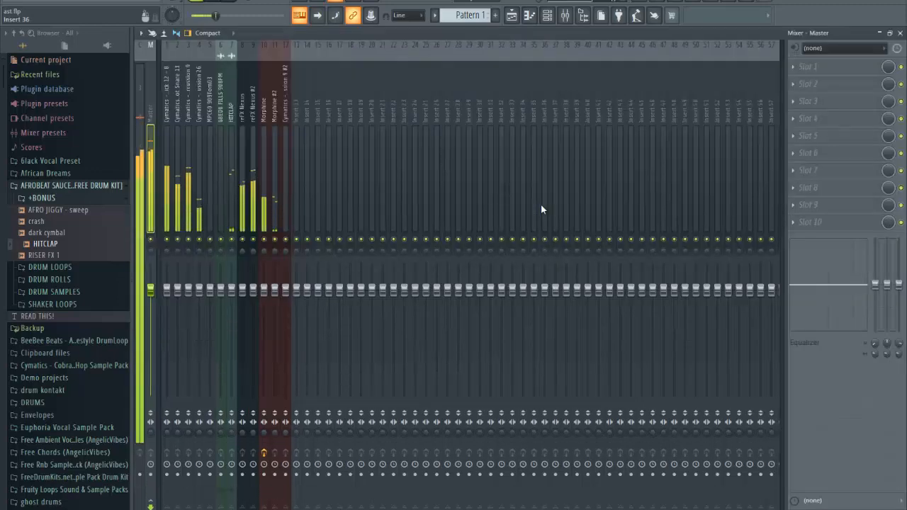
double_click(409, 33)
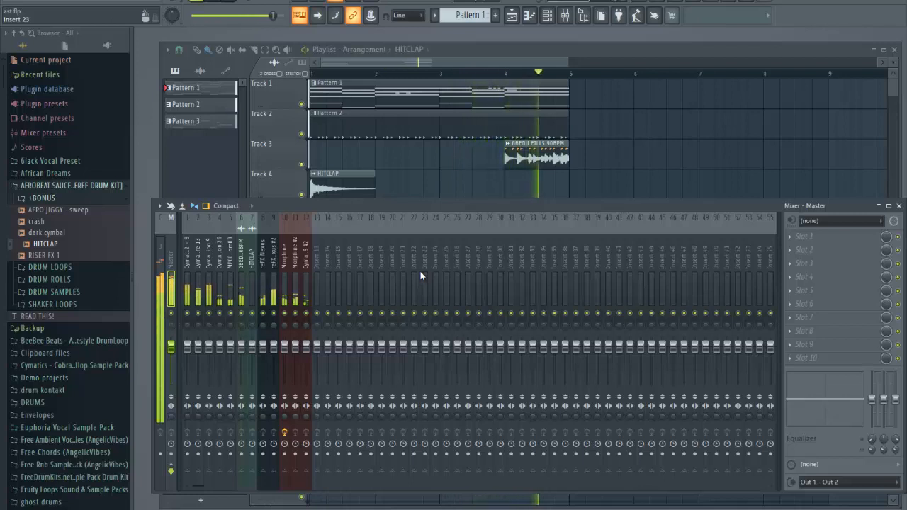
key("space")
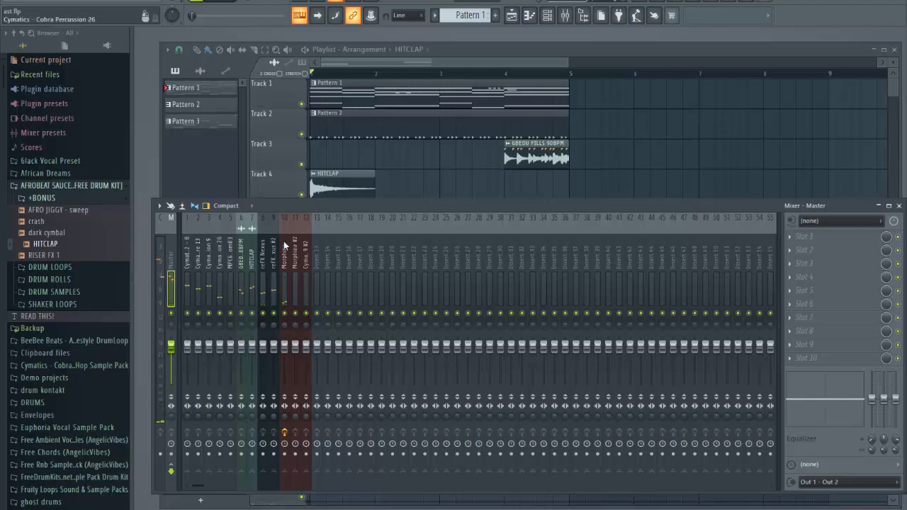
Switch to Pattern 2 and audition the Snare 13 and Percussion 9 channels with the other channels muted.
double_click(312, 204)
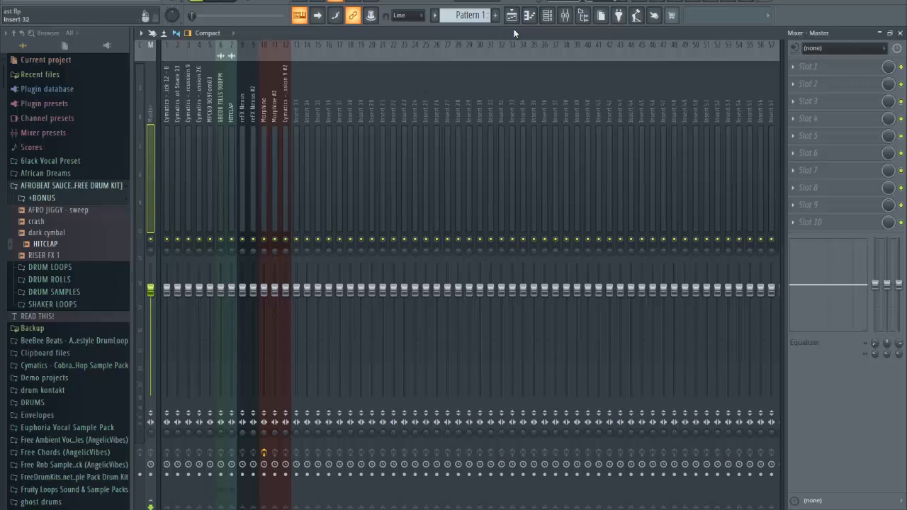
left_click(547, 15)
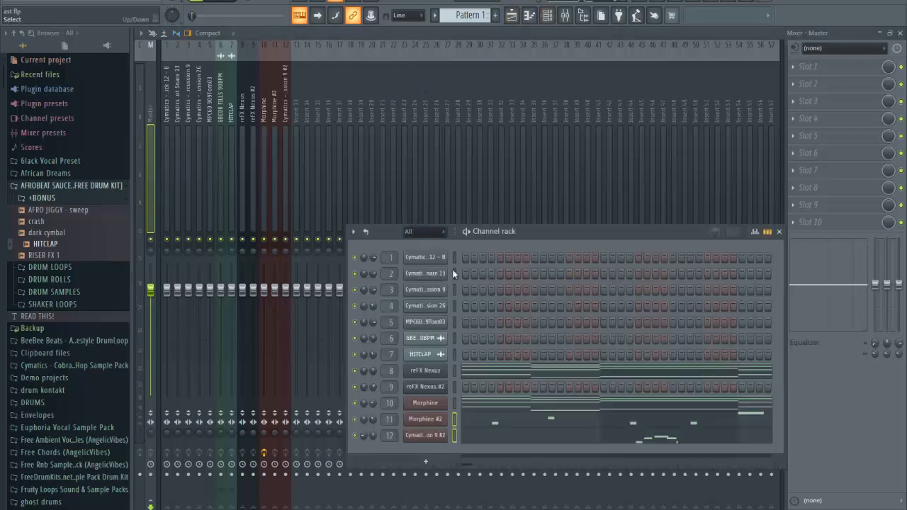
scroll(468, 14, "down", 1)
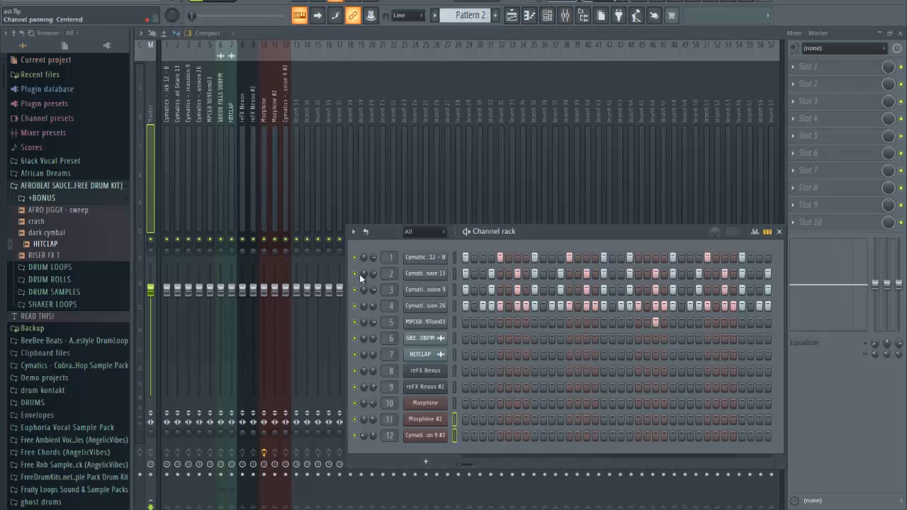
key("space")
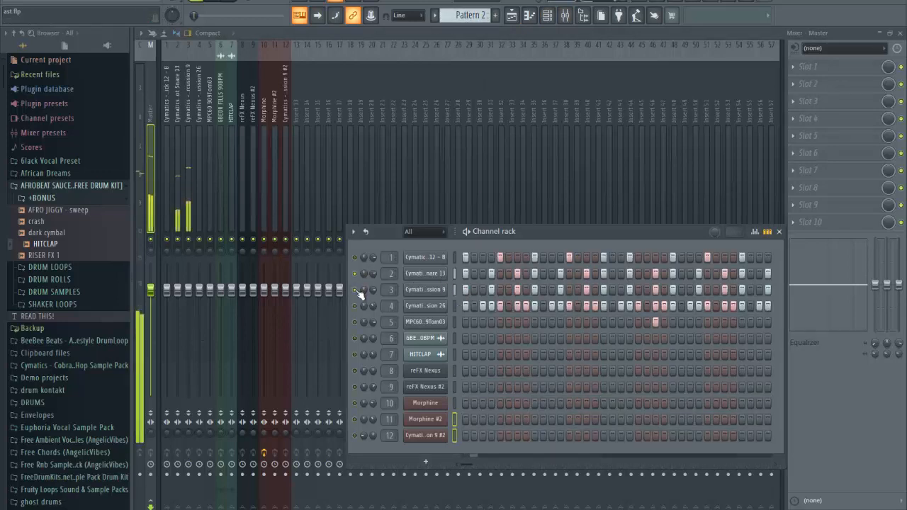
left_click(356, 274)
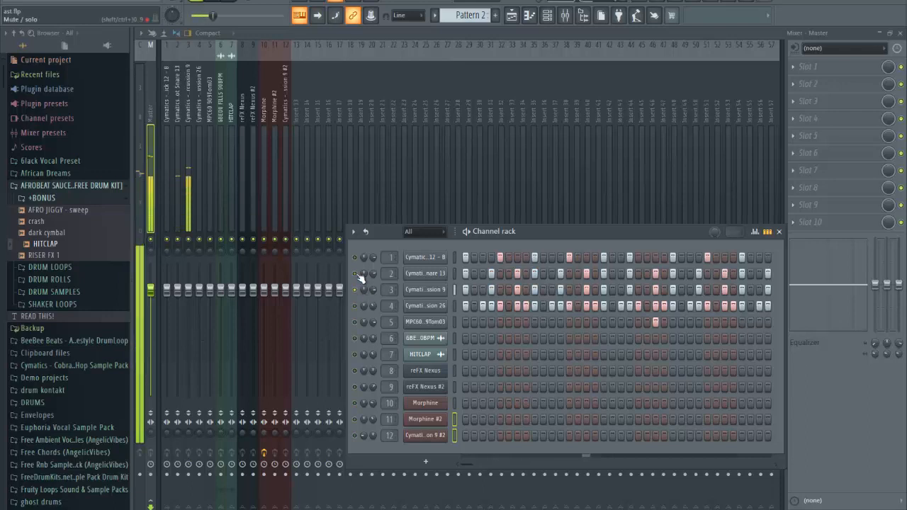
left_click(356, 290)
left_click(357, 290)
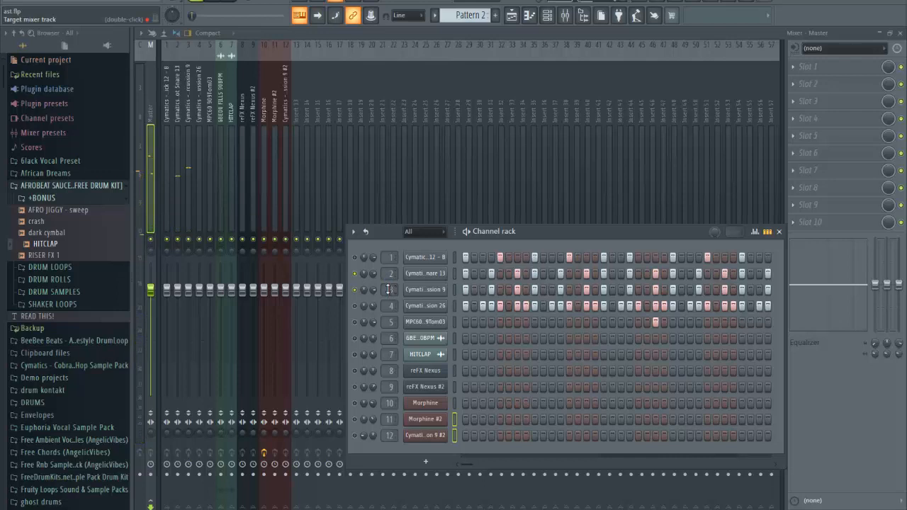
Route the Cymatics Percussion 9 channel to mixer track 2 with Snare 13, and move its former mixer track to position 22.
left_click_drag(388, 289, 388, 292)
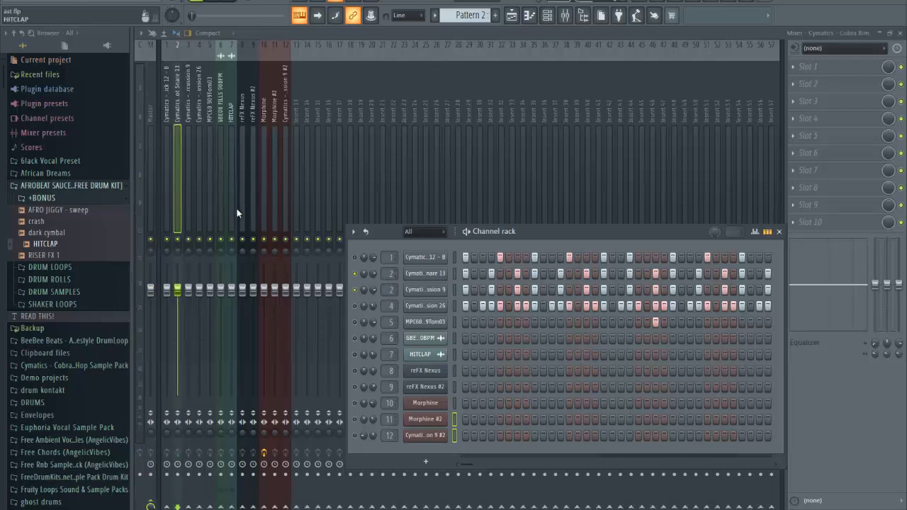
left_click(190, 199)
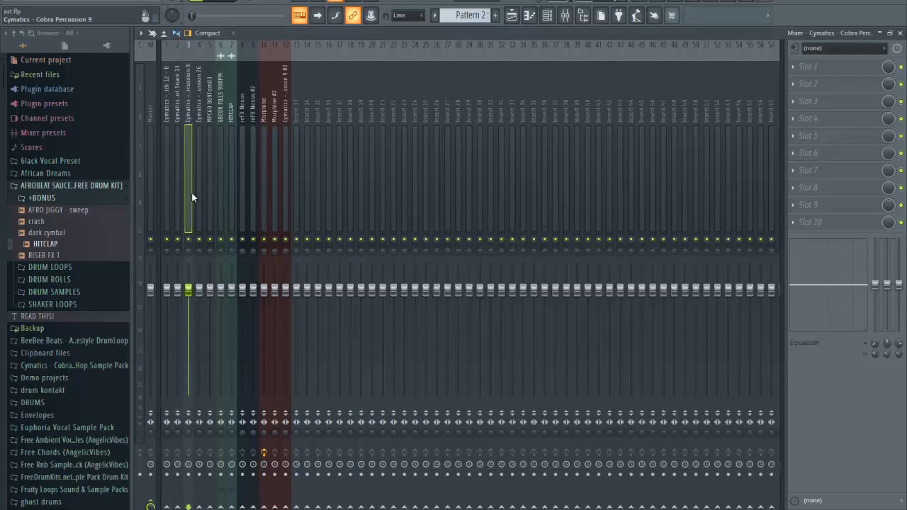
key("alt+Right")
key("alt+Right")
key("alt+Right")
key("alt+Right")
key("alt+Right")
key("alt+Right")
key("alt+Right")
key("alt+Right")
key("alt+Right")
key("alt+Right")
key("alt+Right")
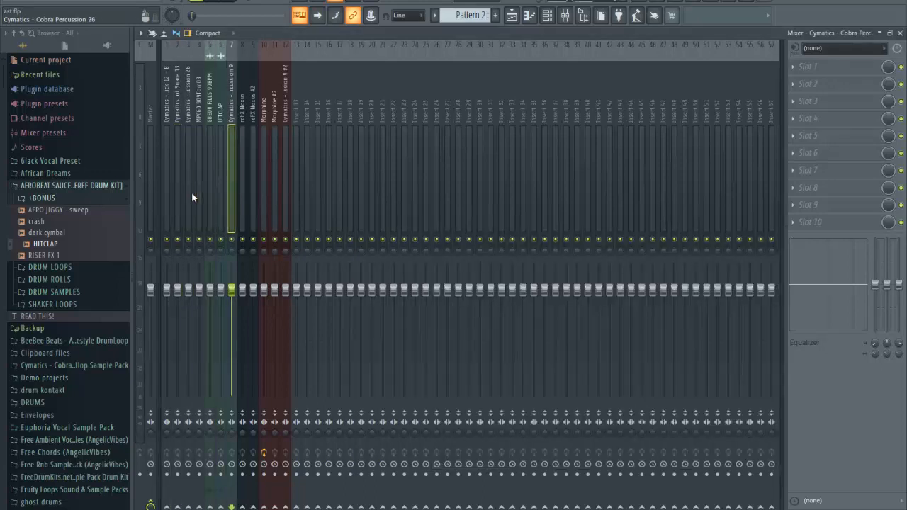
key("alt+Right")
key("alt+Right")
key("alt+Right")
key("alt+Right")
key("alt+Right")
key("alt+Right")
key("alt+Right")
key("alt+Right")
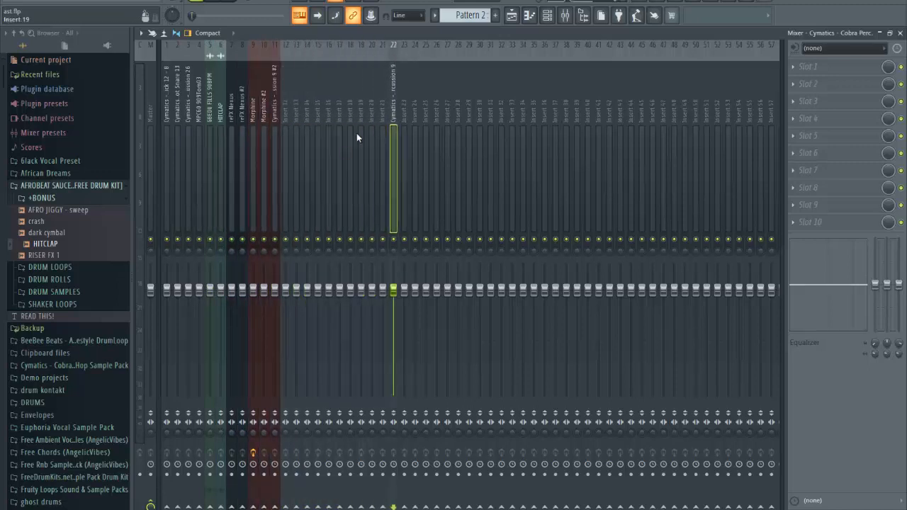
left_click(564, 18)
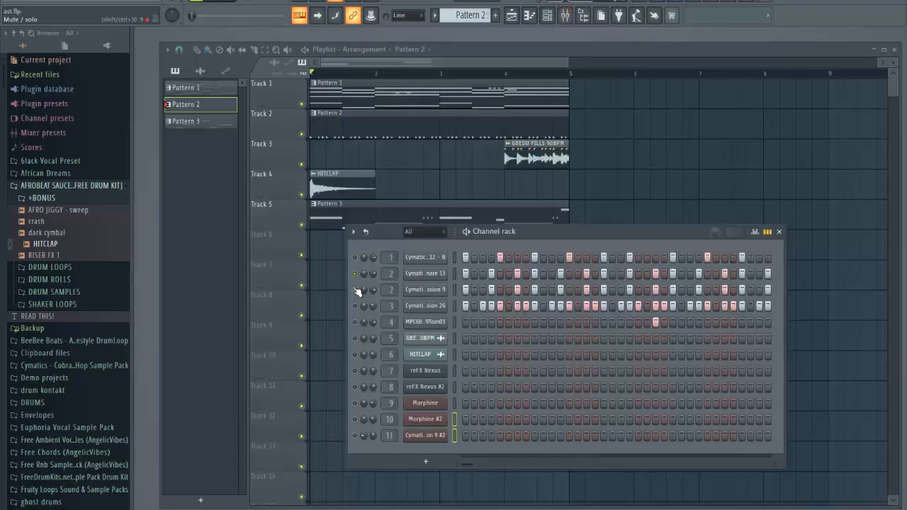
left_click(567, 17)
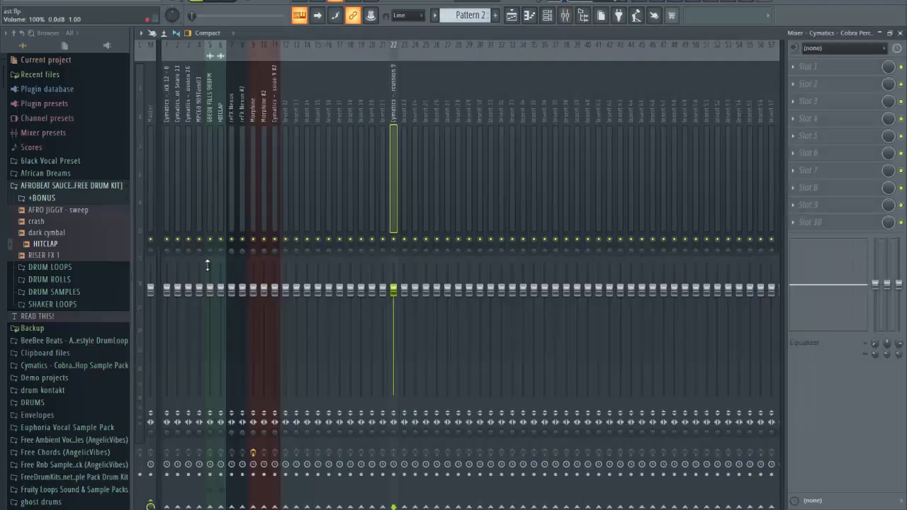
Play the arrangement with only the Kick 12 and Snare 13 tracks audible, and lower the Snare 13 volume to 80%.
left_click(164, 210)
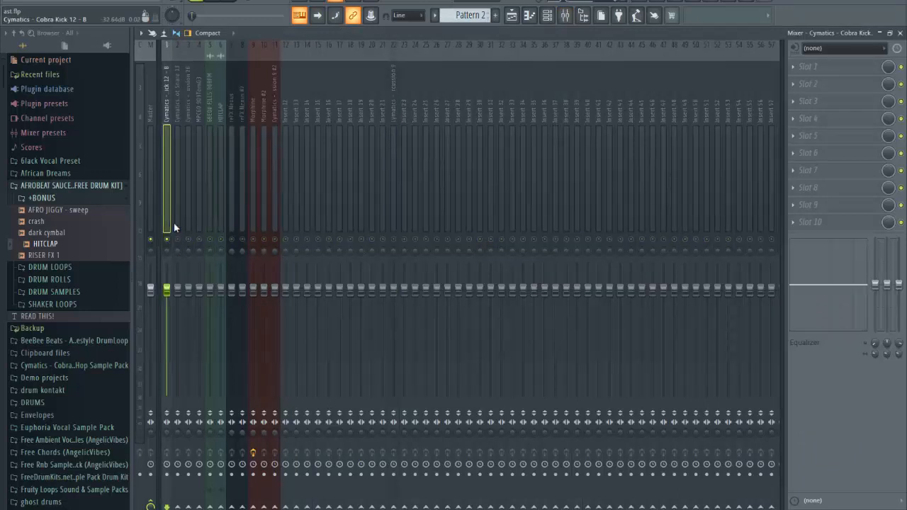
key("space")
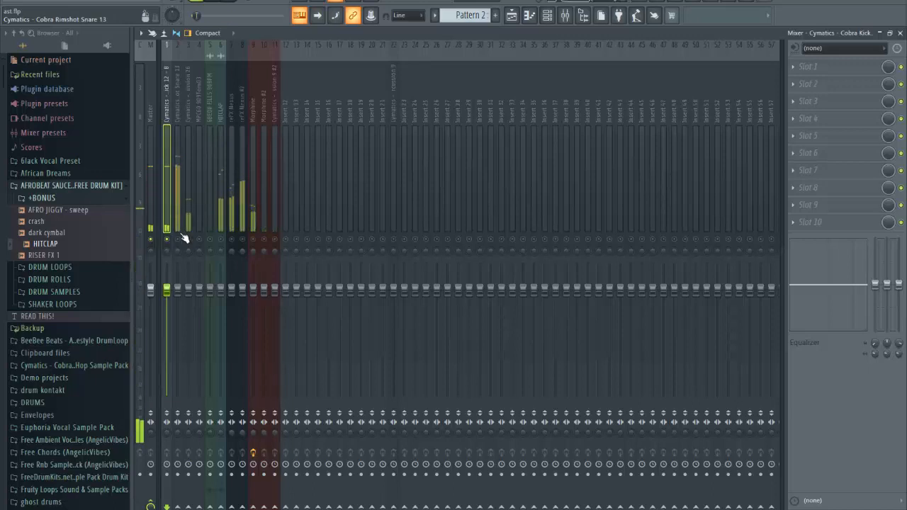
left_click(181, 196)
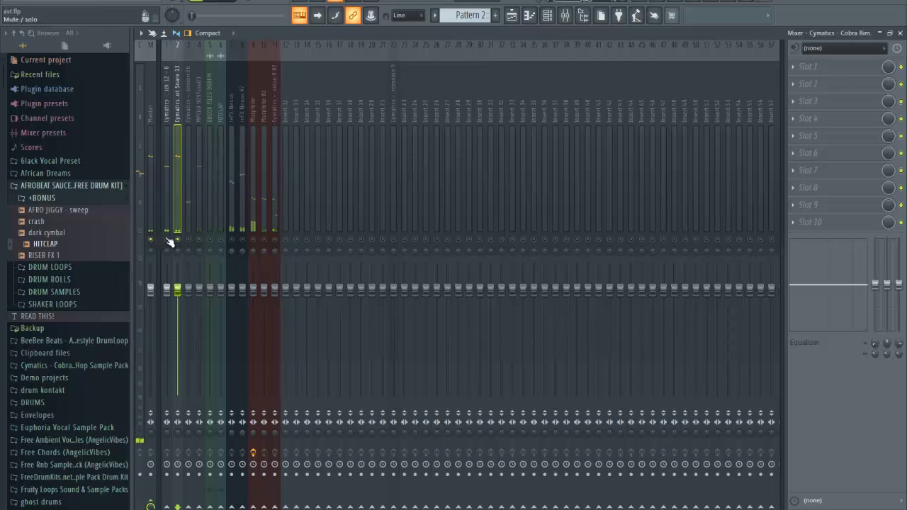
left_click_drag(182, 295, 182, 335)
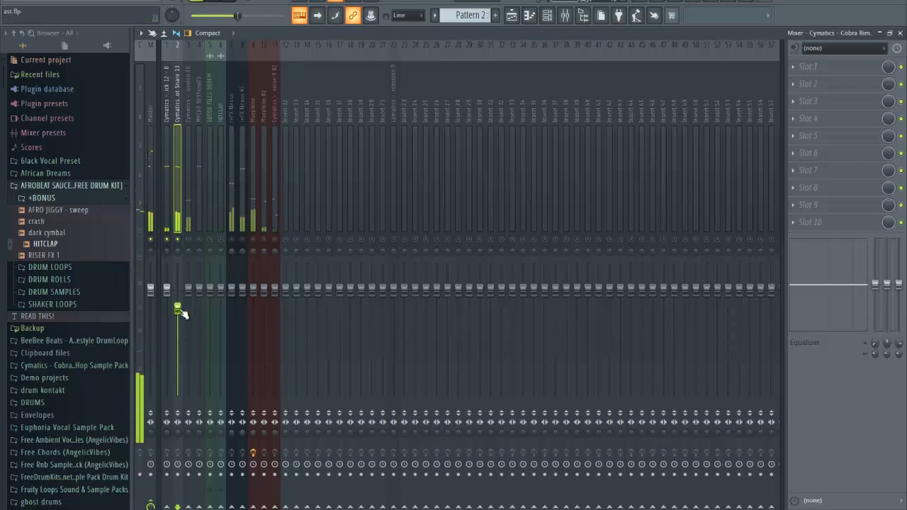
left_click_drag(182, 311, 182, 315)
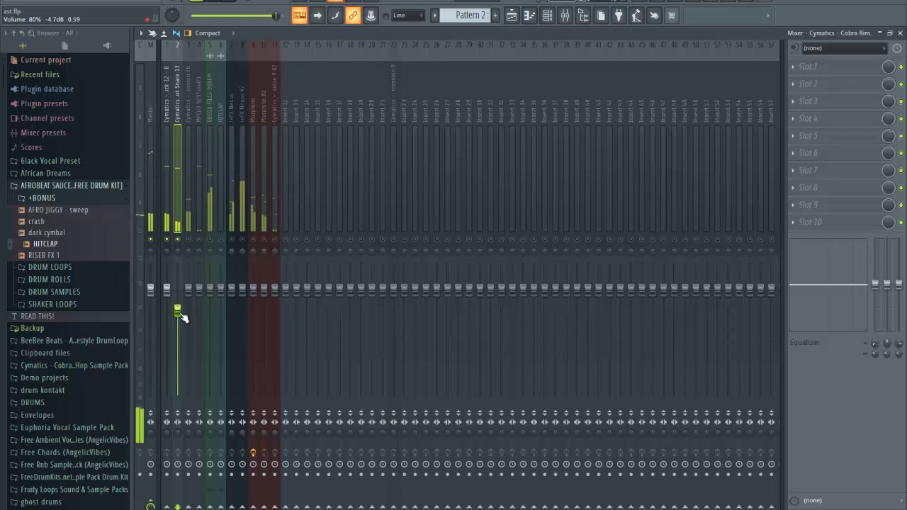
Unmute the Cymatics Percussion 26 track and lower its volume to slightly below 70%.
left_click(188, 210)
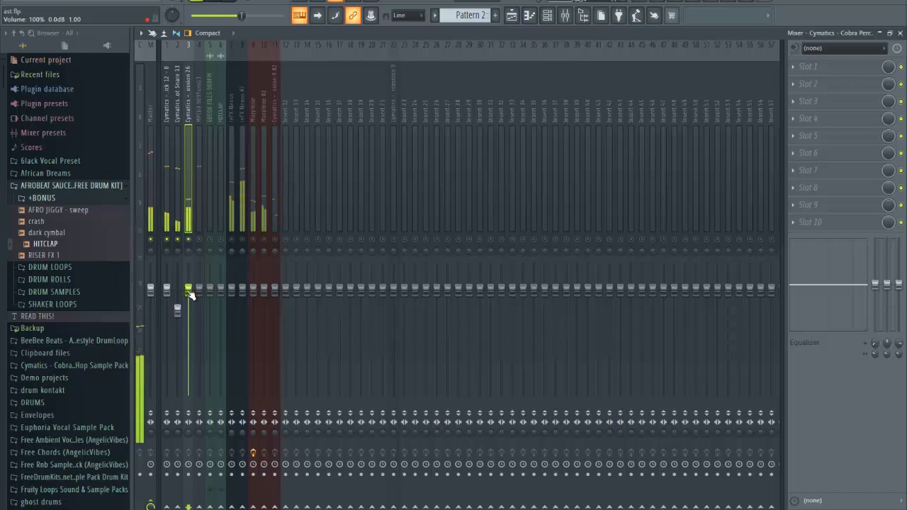
left_click_drag(190, 295, 189, 324)
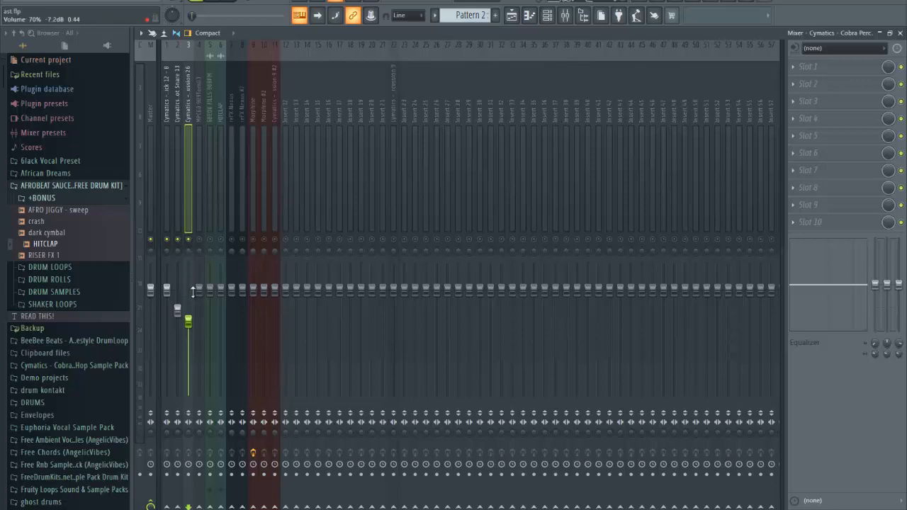
mouse_move(188, 322)
left_mouse_down()
mouse_move(196, 375)
mouse_move(197, 331)
left_mouse_up()
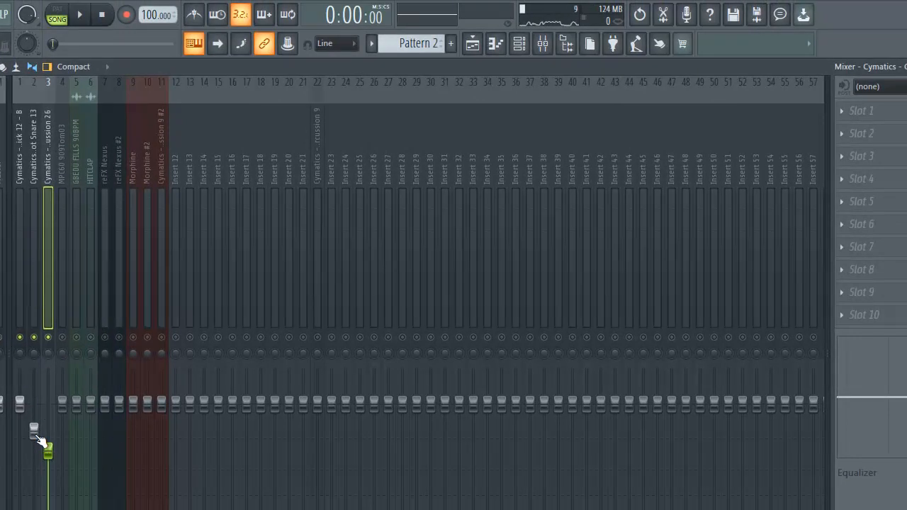
Bring in the MPC60 909Tom03 track during playback and lower its fader level with the Snare 13 fader.
key("space")
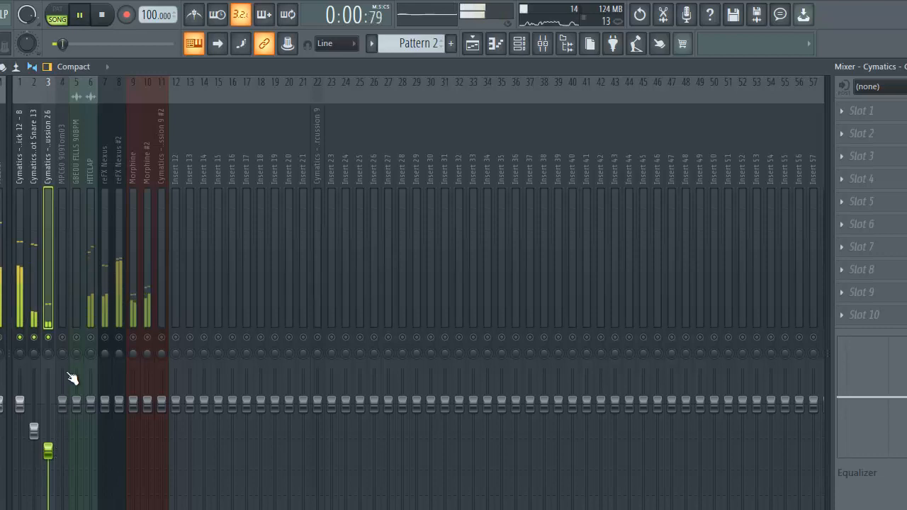
left_click(62, 301)
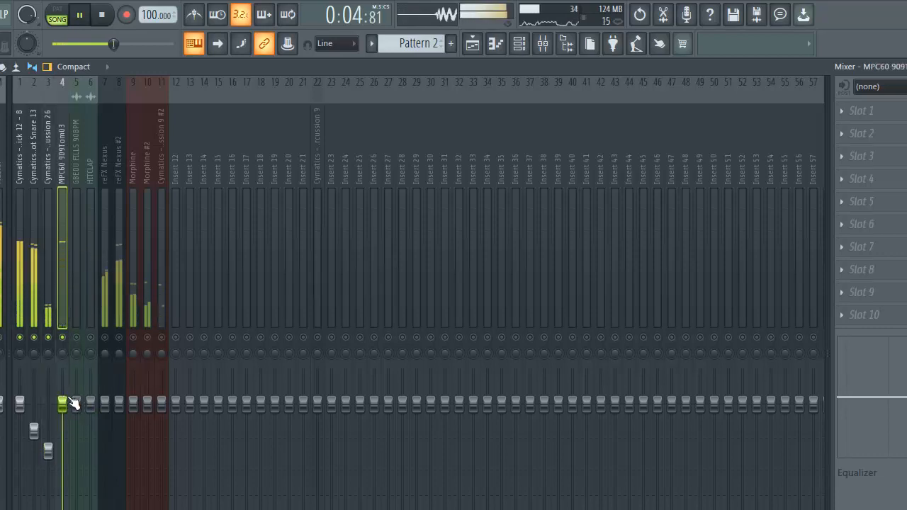
left_click_drag(71, 403, 64, 439)
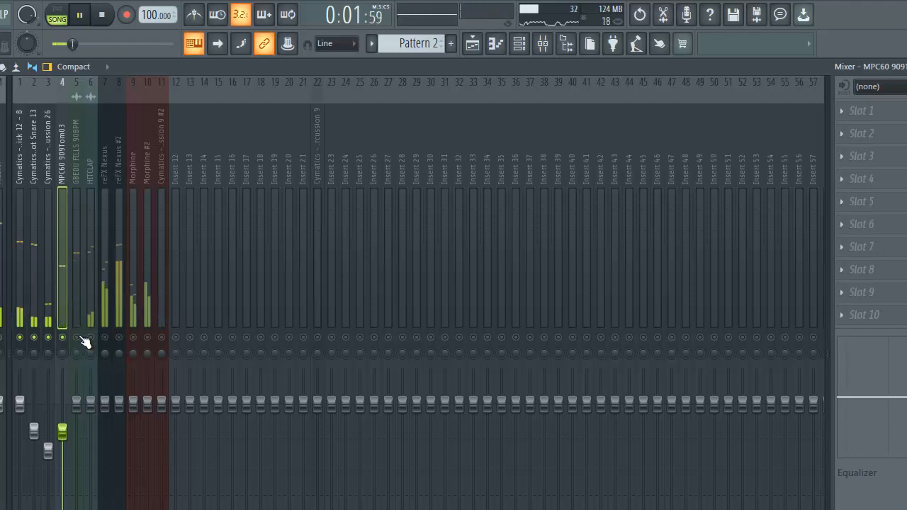
key("space")
Bring in the GBEDU FILLS 90BPM and HITCLAP tracks during playback, and lower the HITCLAP fader level with the Snare 13 fader.
left_click(75, 299)
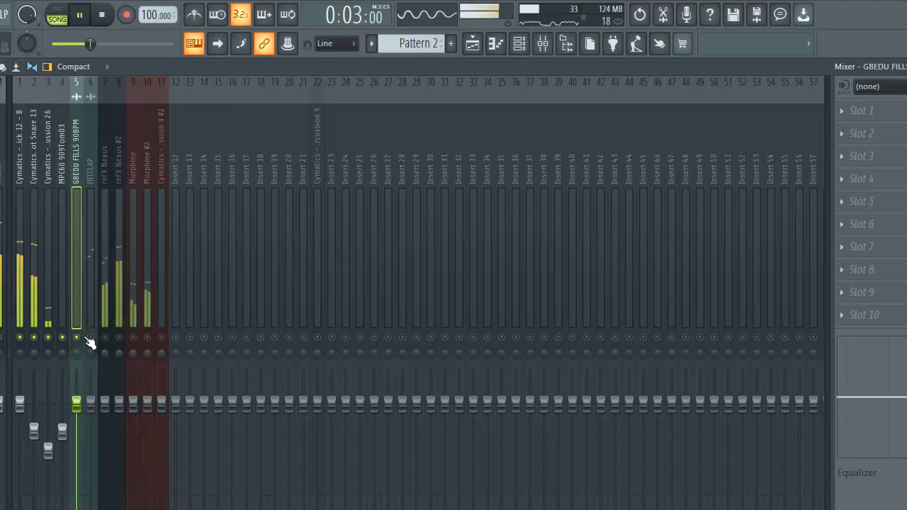
key("space")
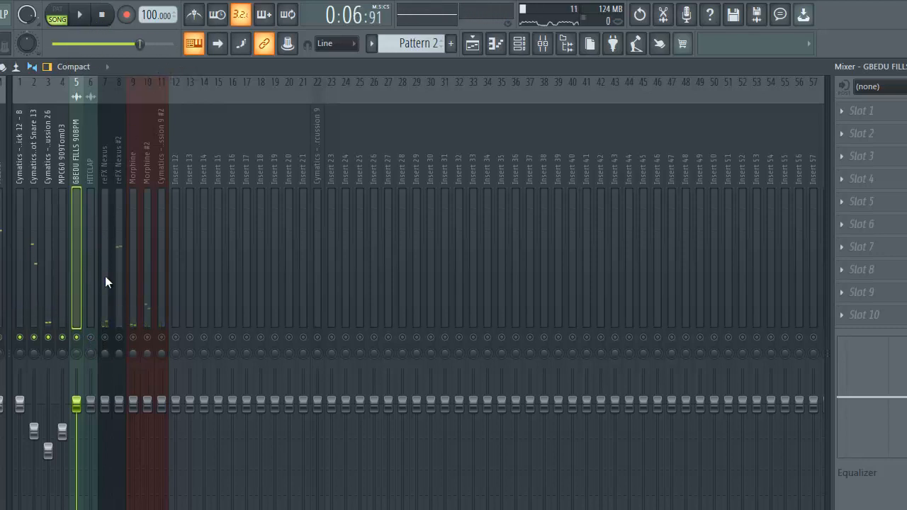
key("space")
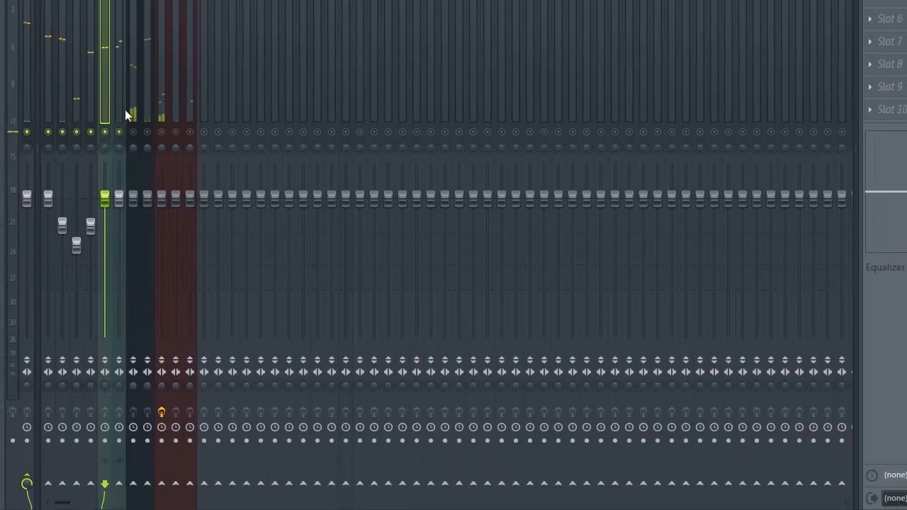
left_click(121, 200)
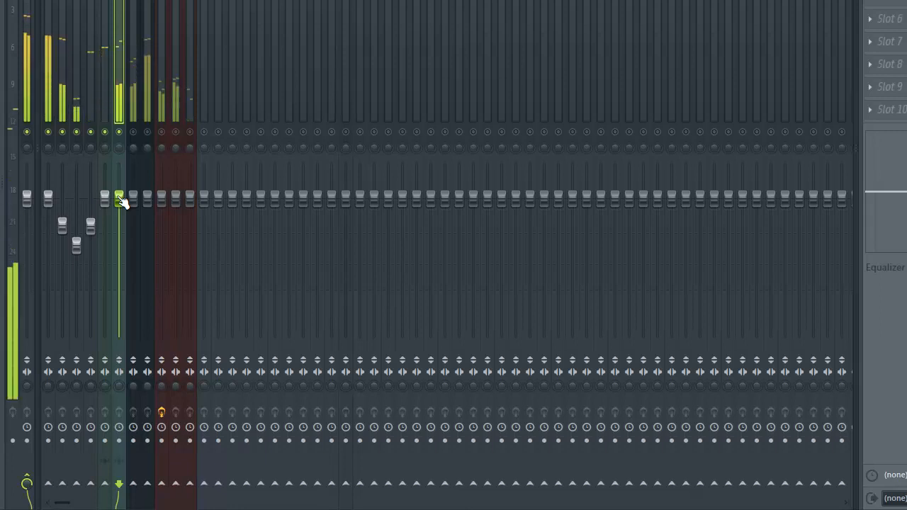
left_click_drag(121, 202, 121, 257)
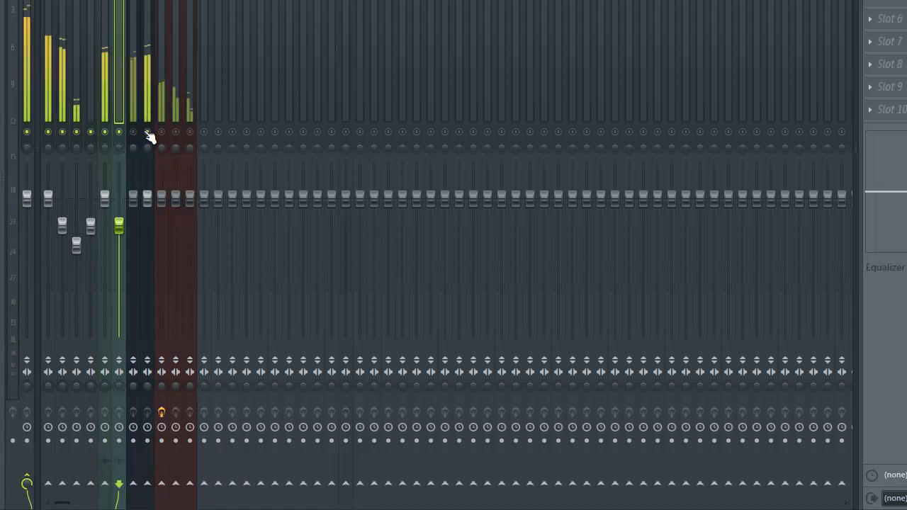
Bring in reFX Nexus #2 with GBEDU FILLS and HITCLAP muted, and lower its fader level with the Snare 13 fader.
left_click(143, 91)
left_click(119, 133)
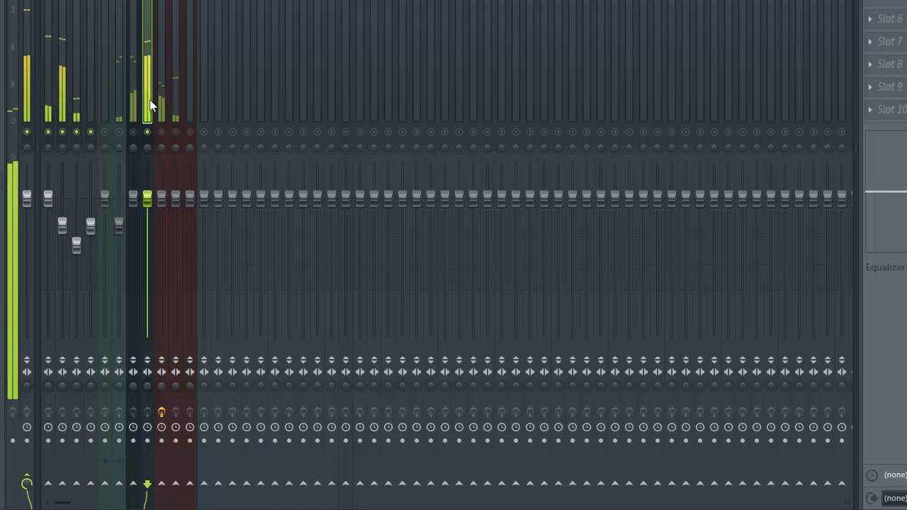
left_click_drag(159, 202, 155, 230)
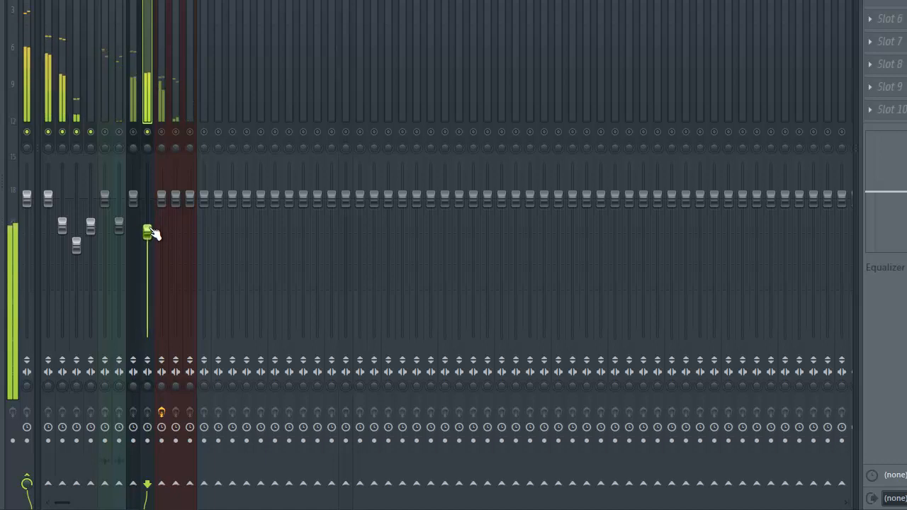
left_click_drag(150, 229, 148, 223)
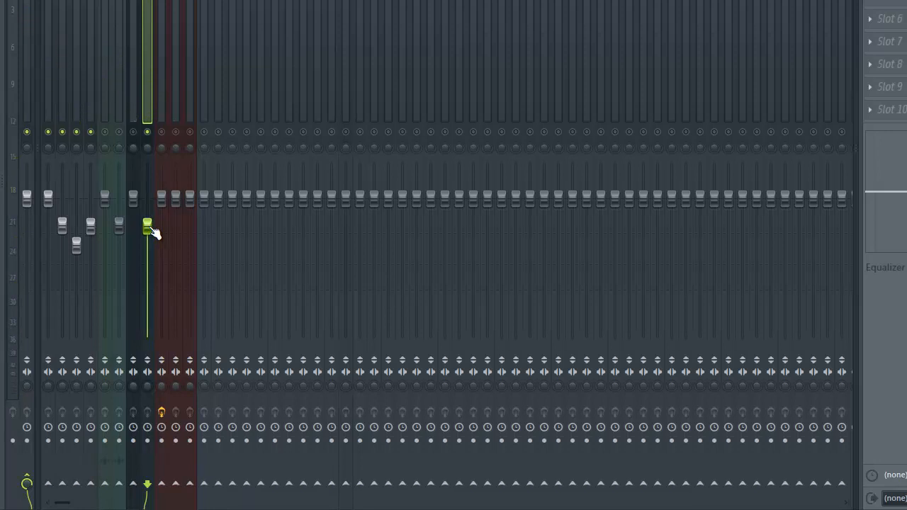
Solo the MPC60 909Tom03 track during playback, audition it together with reFX Nexus #2 and Kick 12, and restore all tracks.
left_click(89, 81)
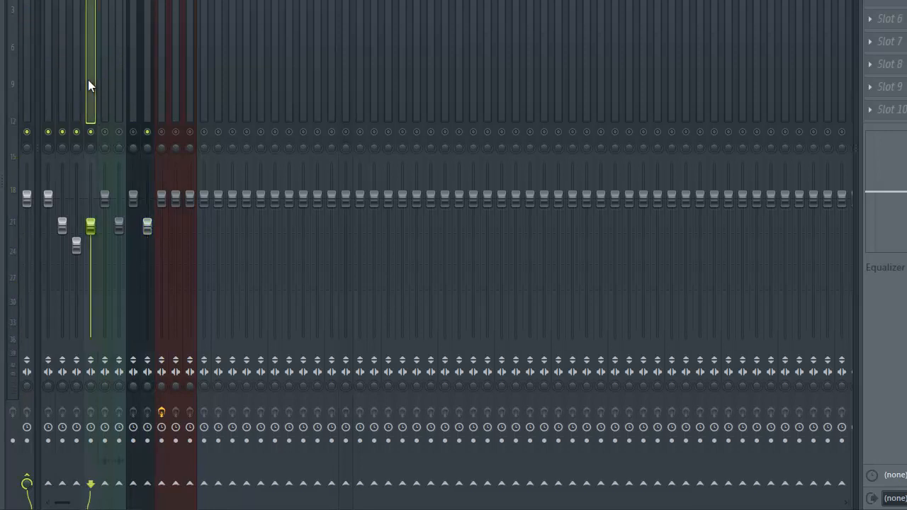
key("space")
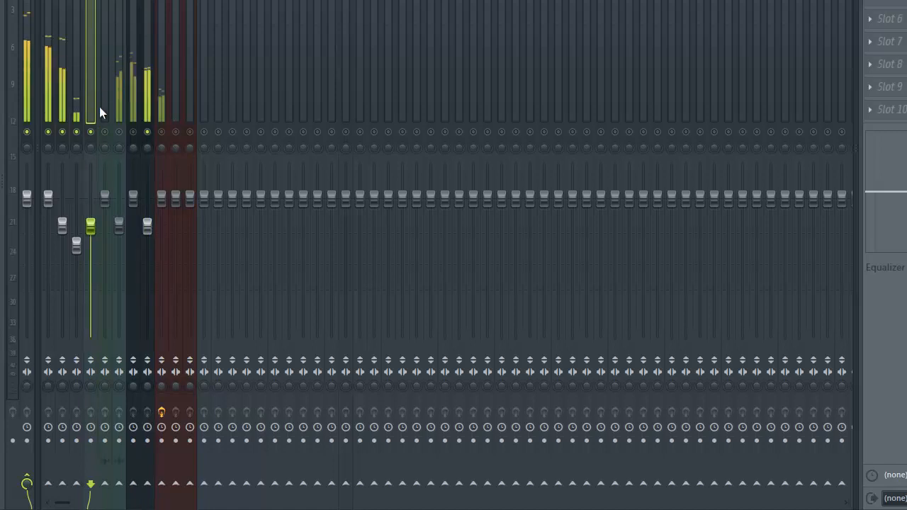
right_click(91, 133)
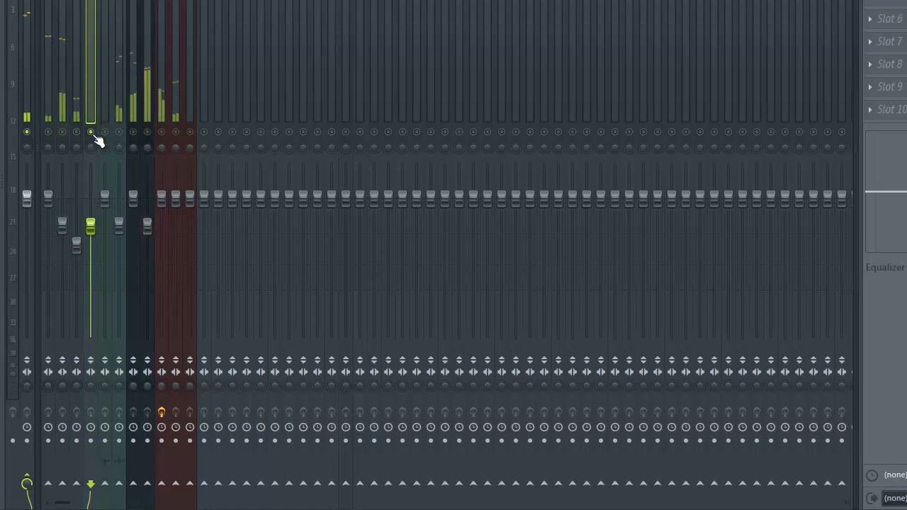
left_click(150, 133)
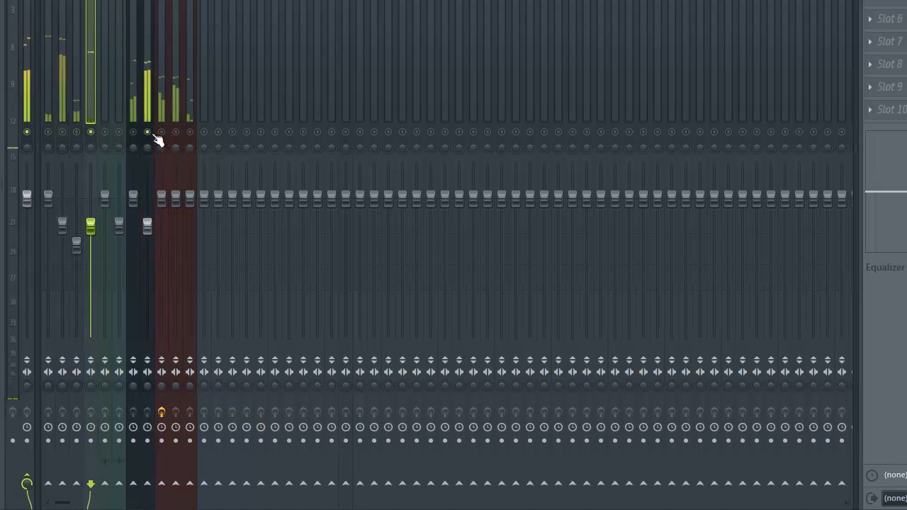
left_click(48, 133)
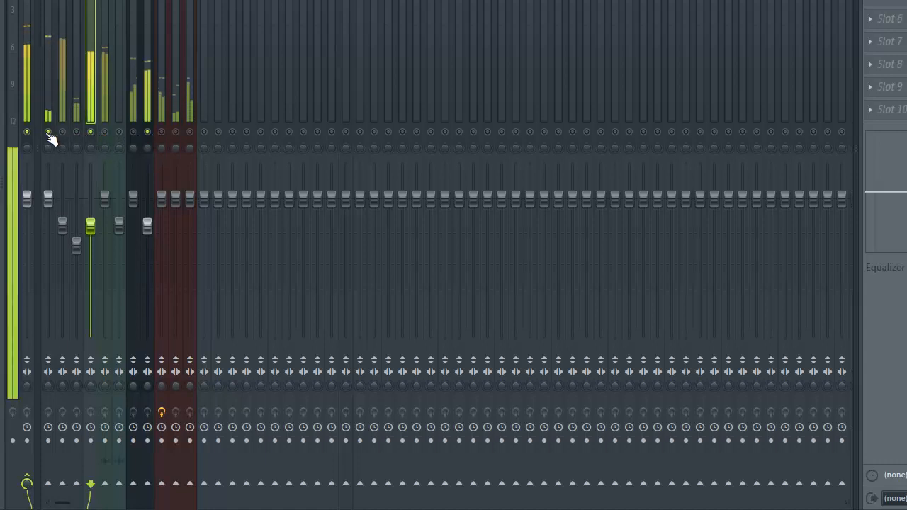
right_click(92, 133)
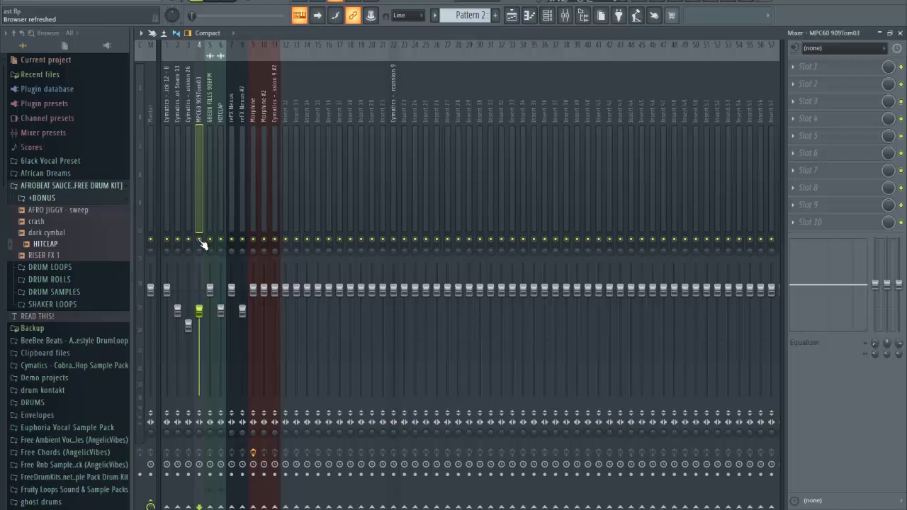
Play the arrangement with reFX Nexus, Morphine, Morphine #2 and Percussion 9 #2 muted, and audition reFX Nexus and Morphine in turn.
key("space")
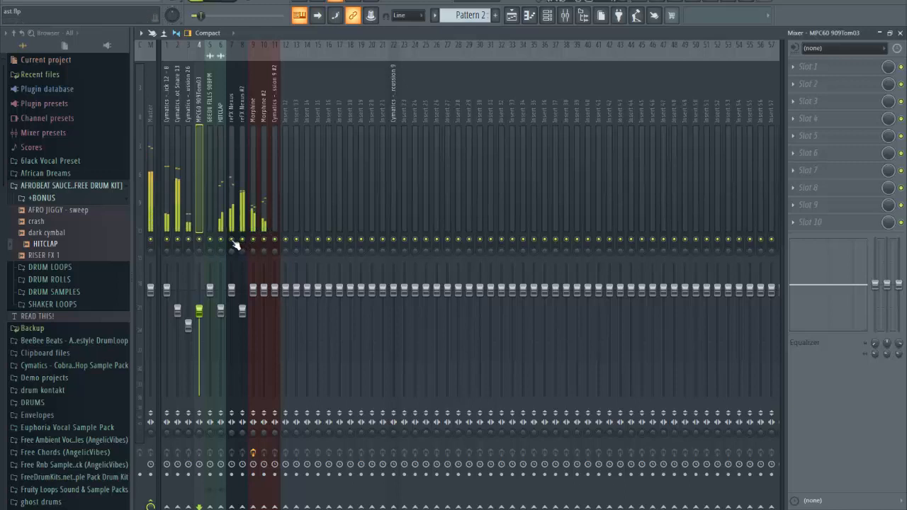
left_click(232, 240)
left_click(263, 240)
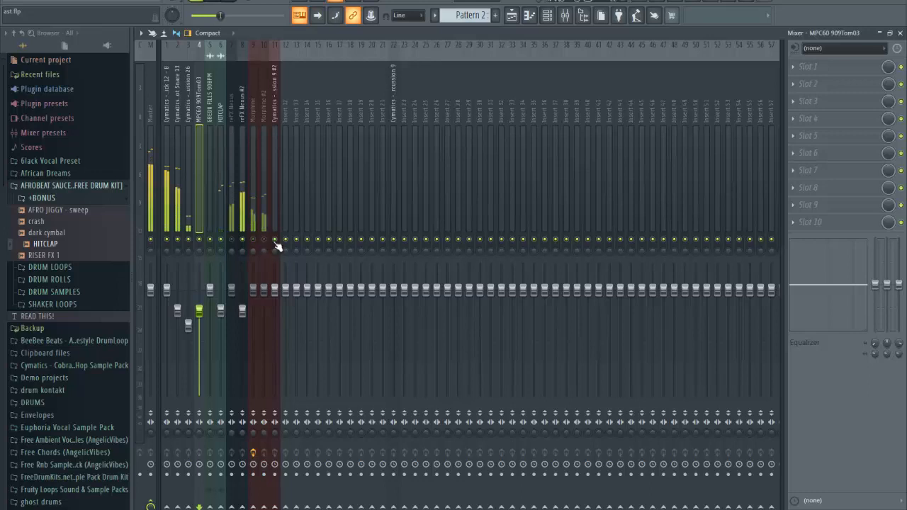
left_click(232, 225)
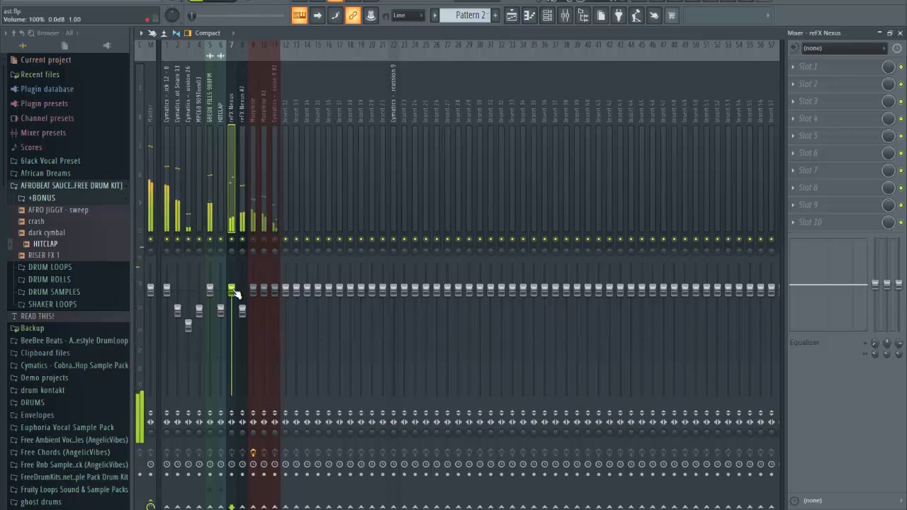
left_click(253, 228)
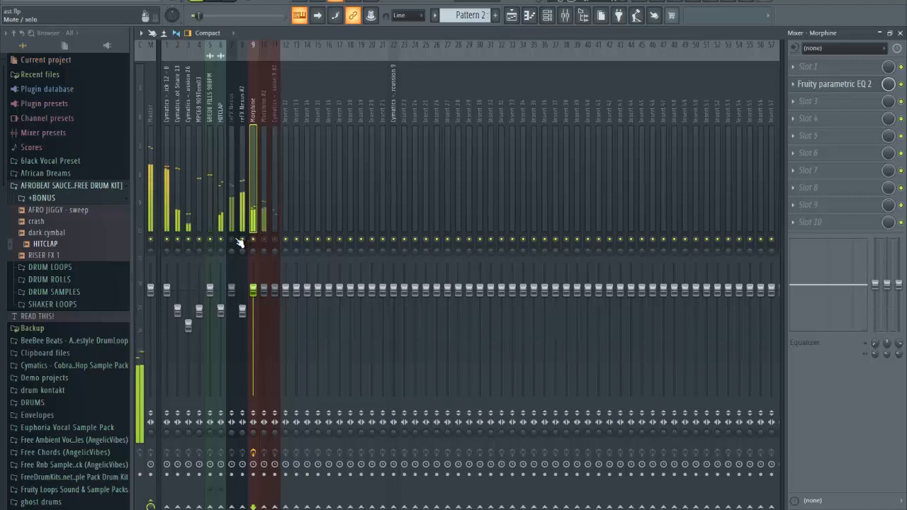
Bring the reFX Nexus and Morphine #2 tracks back in during playback, and view the channel volumes in the channel rack.
left_click(233, 240)
left_click(231, 226)
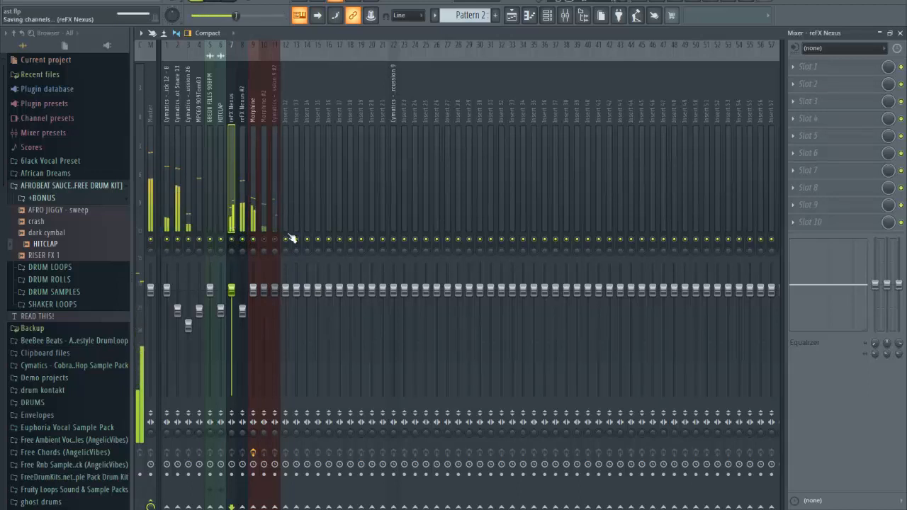
left_click(265, 228)
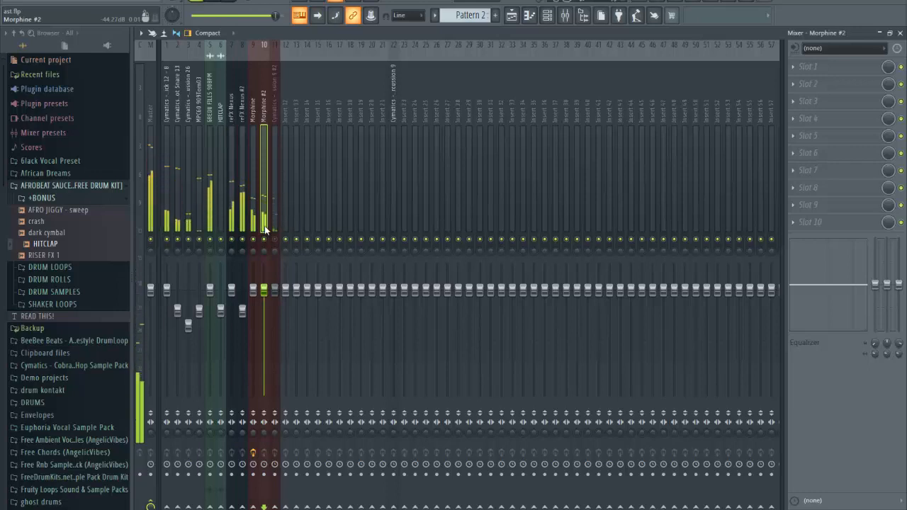
left_click(548, 16)
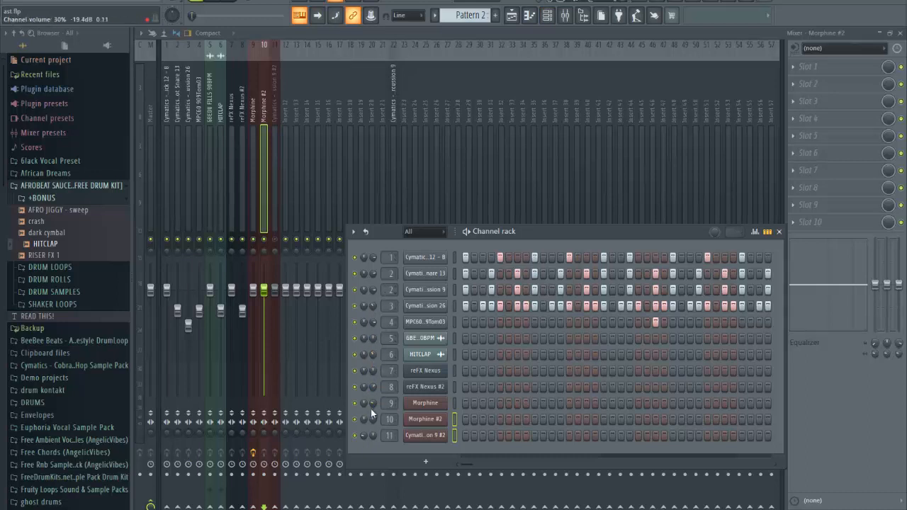
left_click(290, 34)
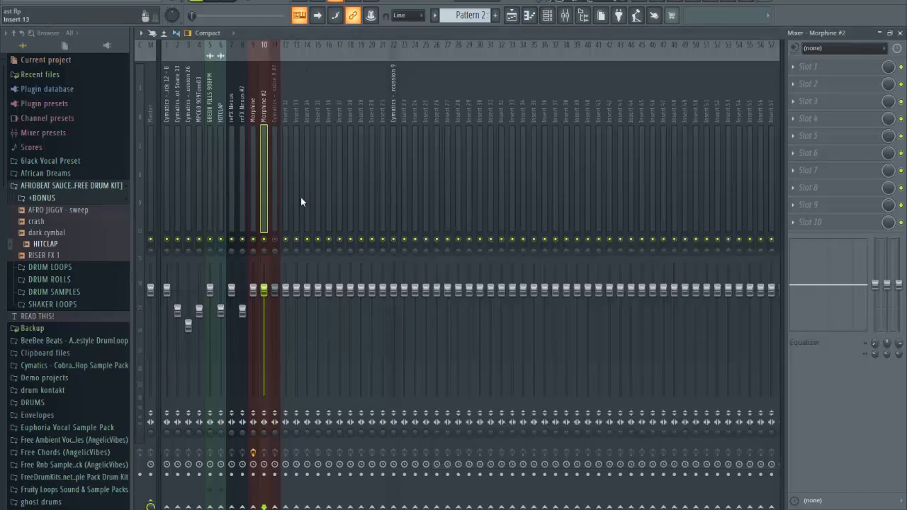
Play the arrangement with the Master track selected, bring in Percussion 9 #2, and lower its fader to 85%.
left_click(148, 194)
key("space")
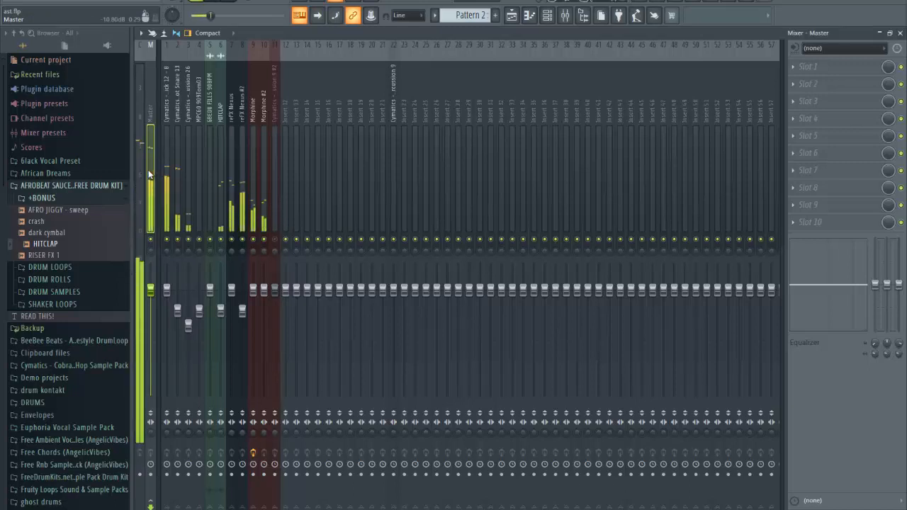
right_click(167, 239)
right_click(166, 239)
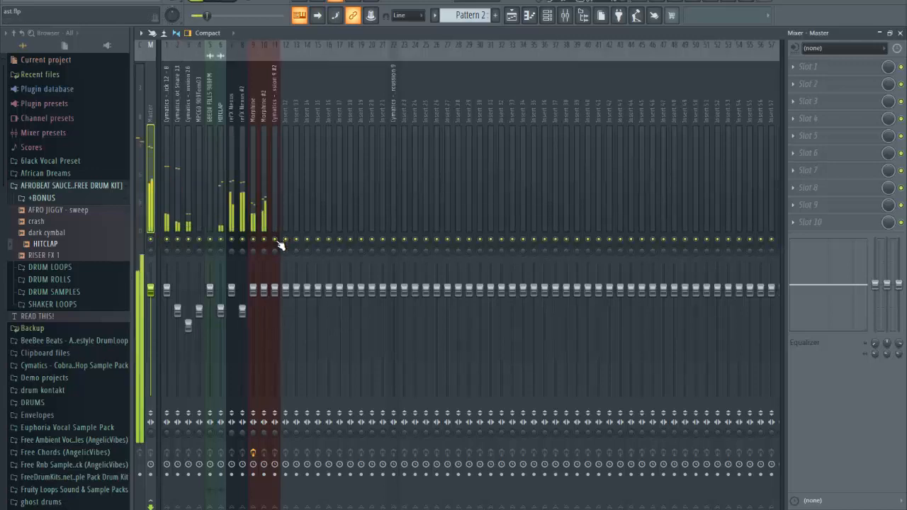
left_click(281, 301)
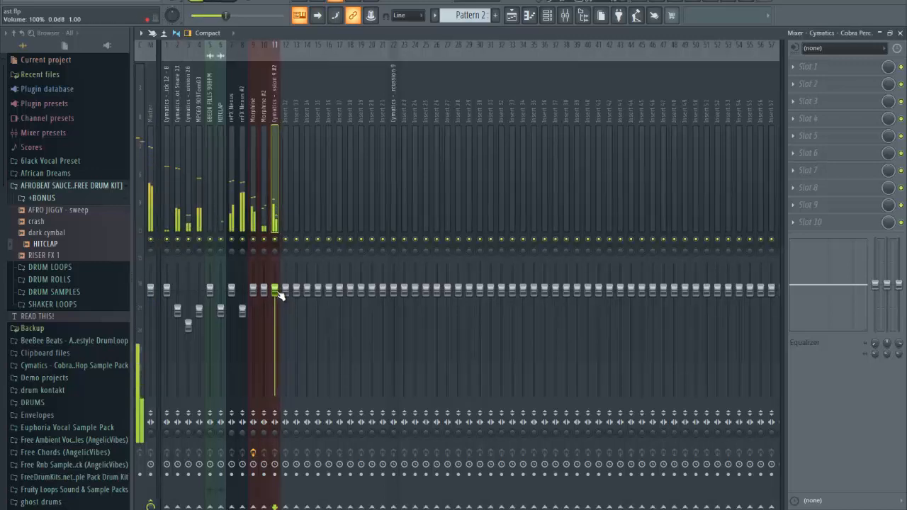
left_click_drag(275, 291, 272, 327)
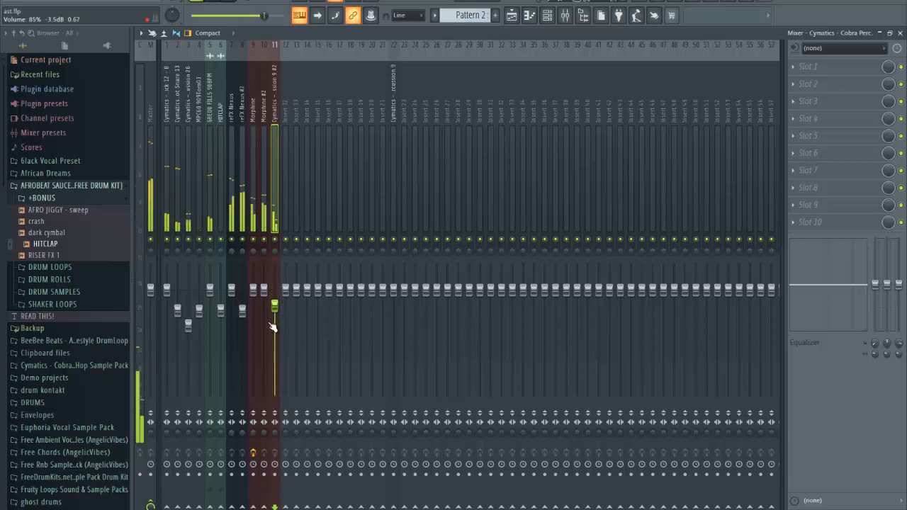
Solo the Kick 12 track during playback, audition it together with Snare 13, and restore all tracks.
left_click(153, 227)
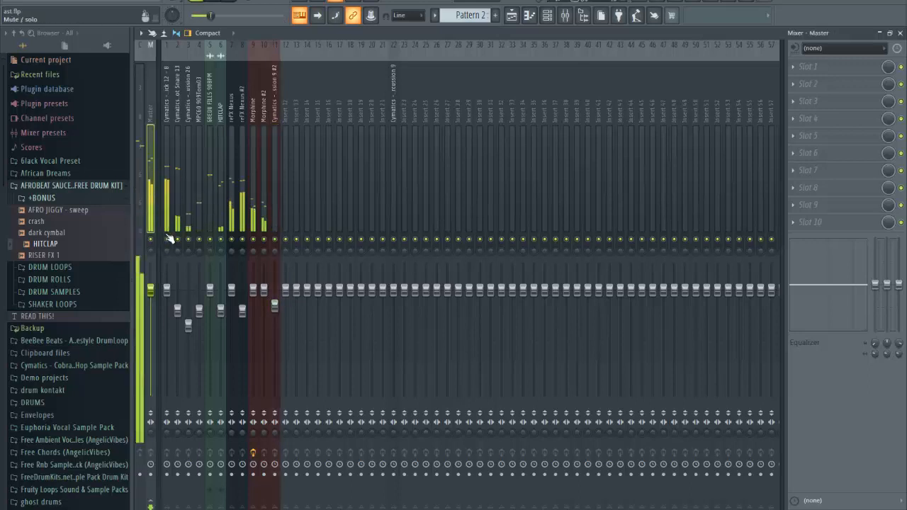
left_click(165, 215)
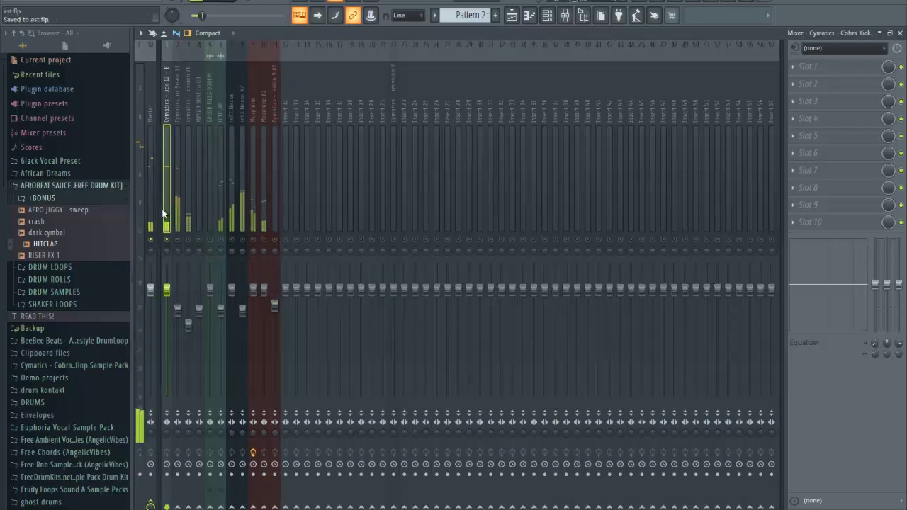
left_click(147, 211)
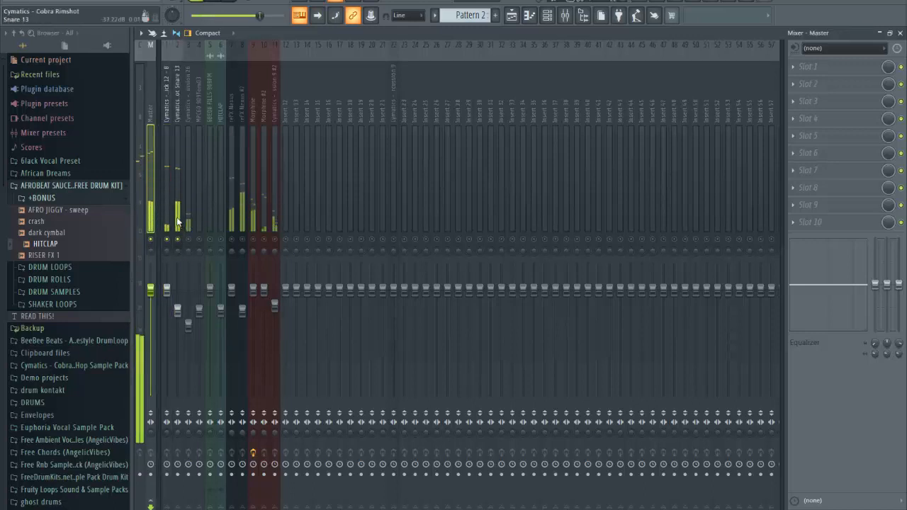
left_click(178, 241)
right_click(179, 240)
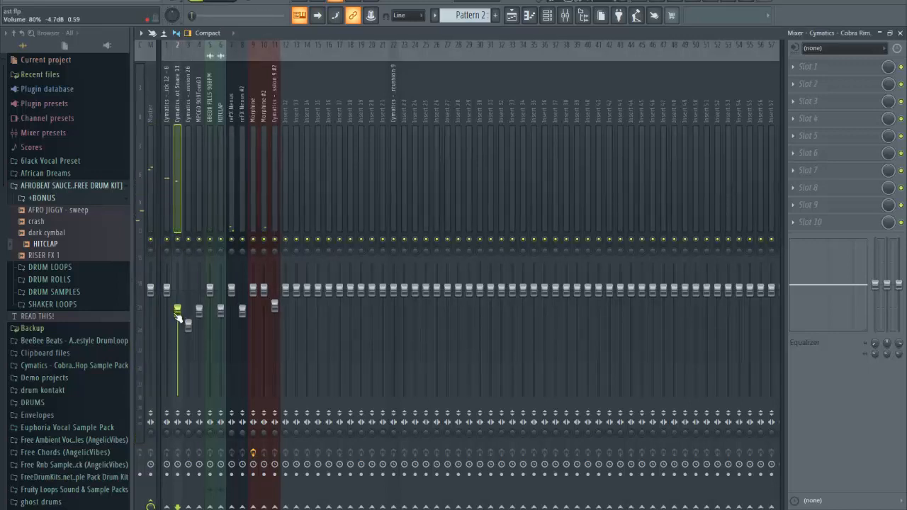
left_click(838, 102)
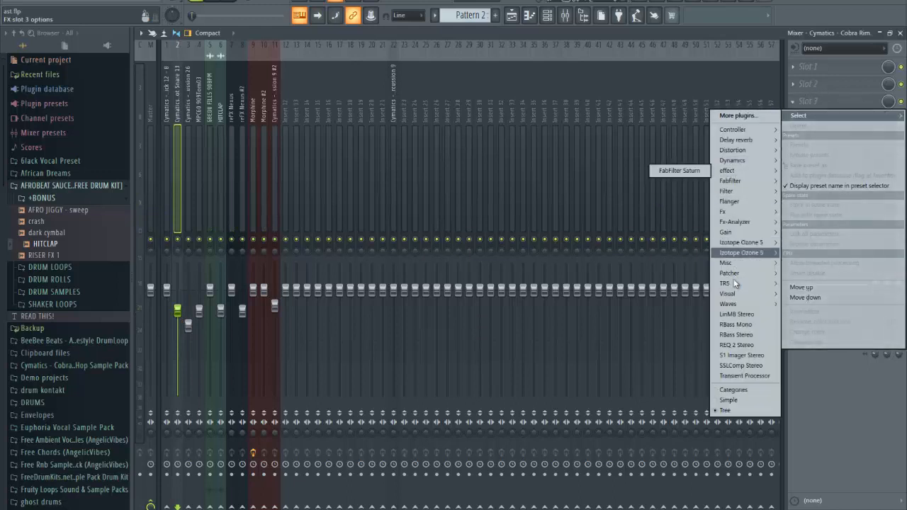
mouse_move(742, 306)
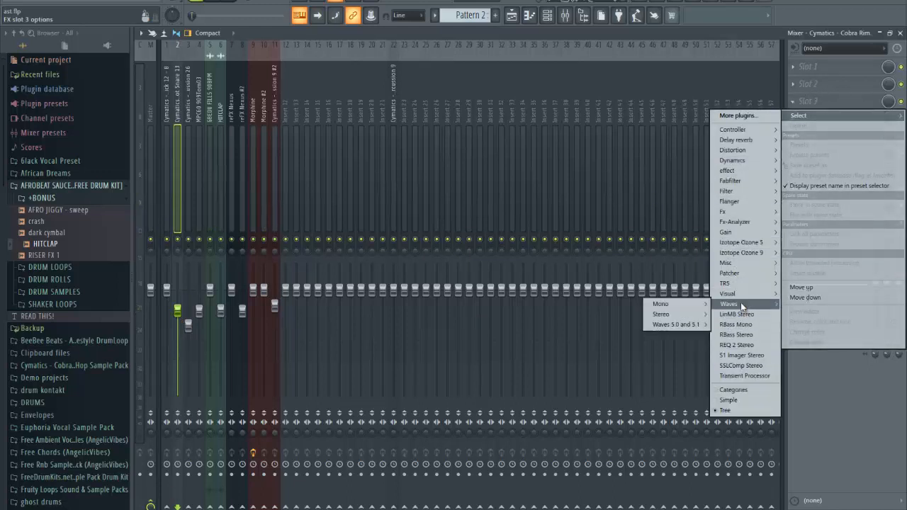
mouse_move(746, 222)
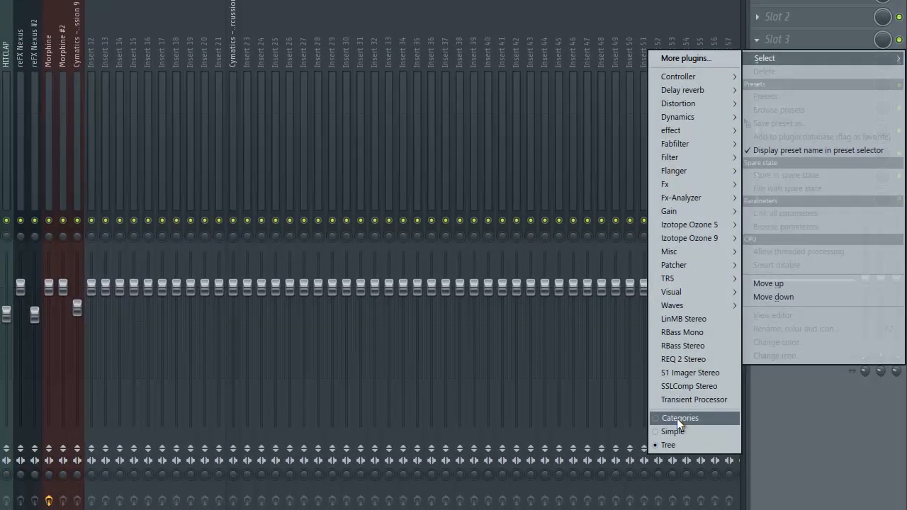
left_click(674, 434)
left_click(808, 73)
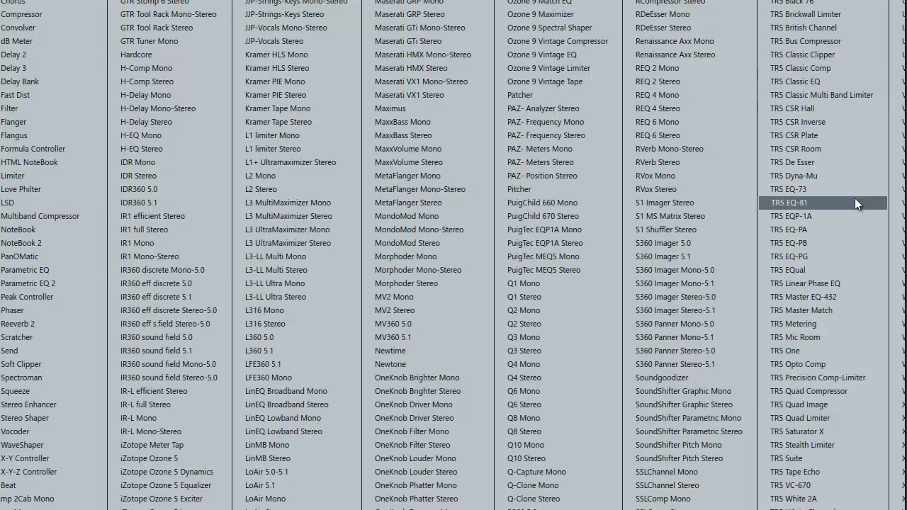
key("Escape")
mouse_move(812, 104)
left_click(811, 40)
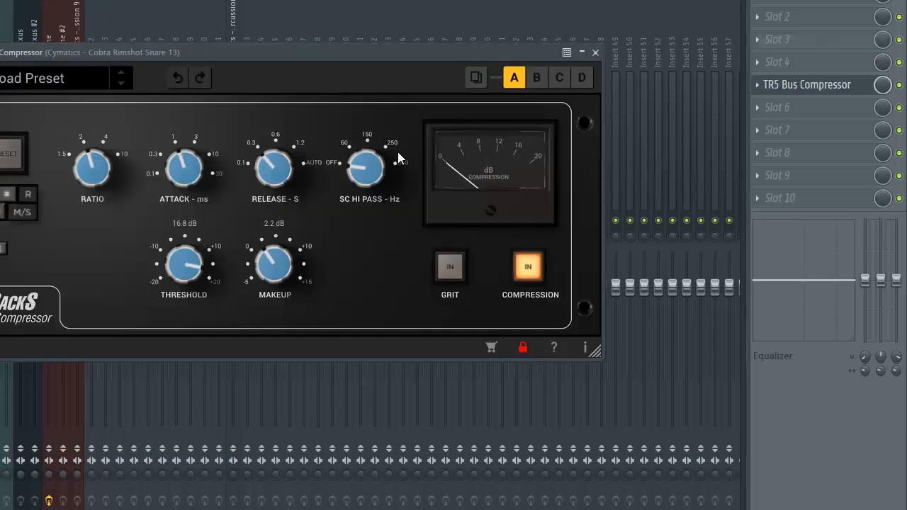
left_click(758, 85)
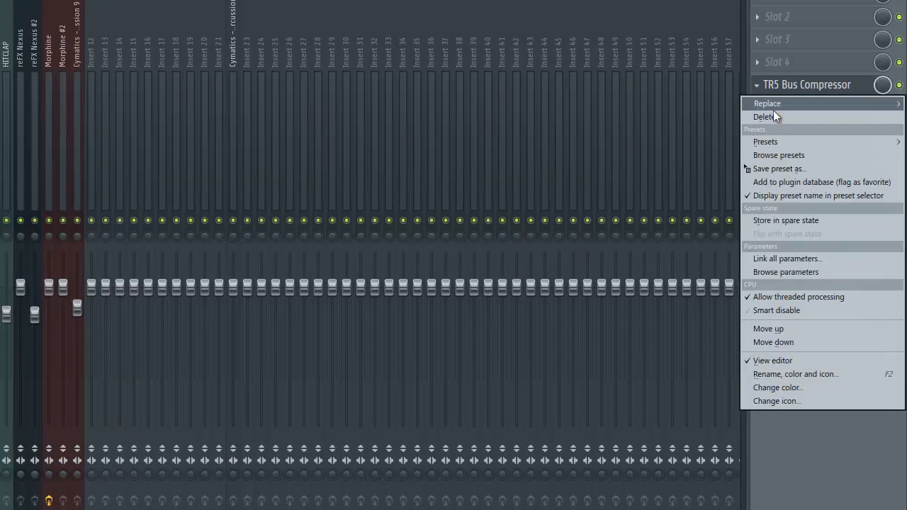
mouse_move(781, 116)
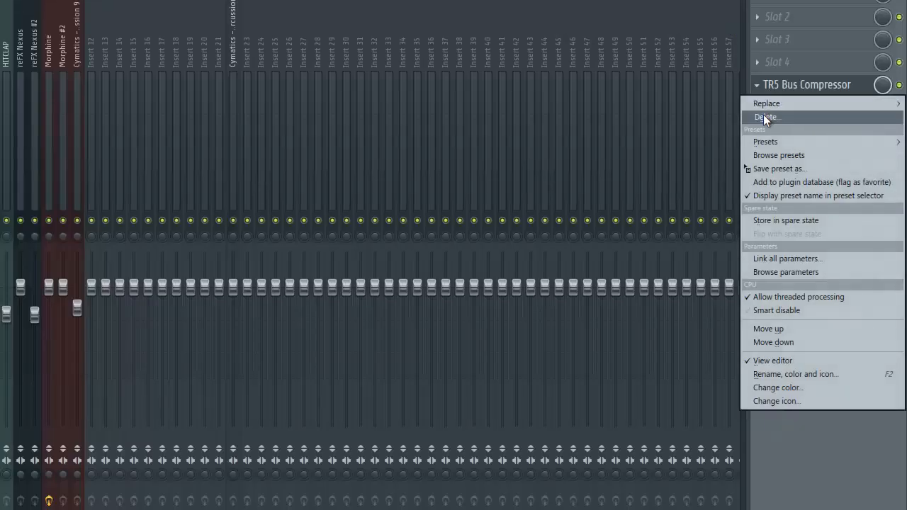
left_click(774, 115)
left_click(375, 294)
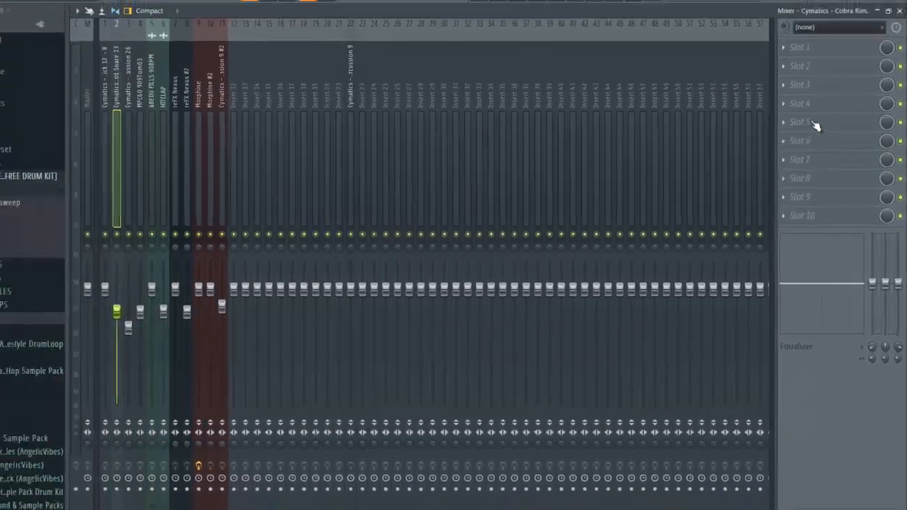
Search the effect plugins for "tra" and load Transient Processor in slot 2 of the Snare 13 track.
left_click(795, 85)
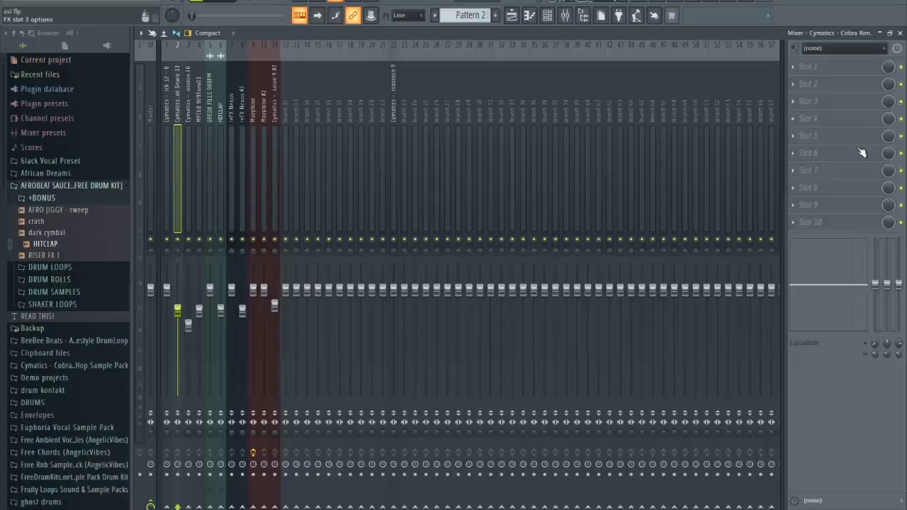
left_click(826, 84)
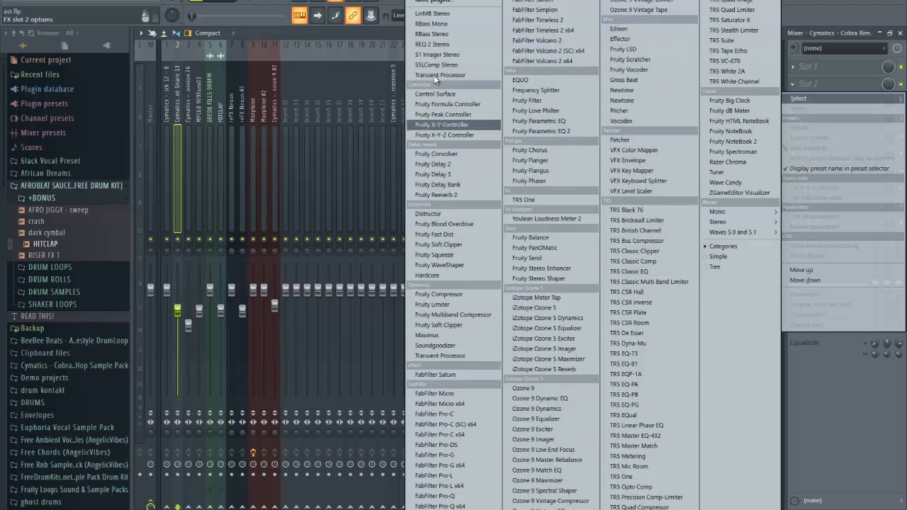
left_click(439, 2)
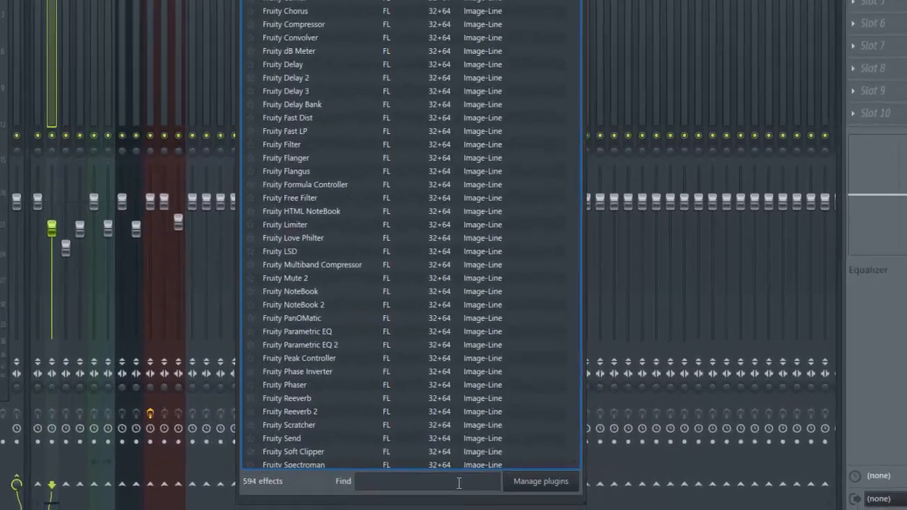
type("tr")
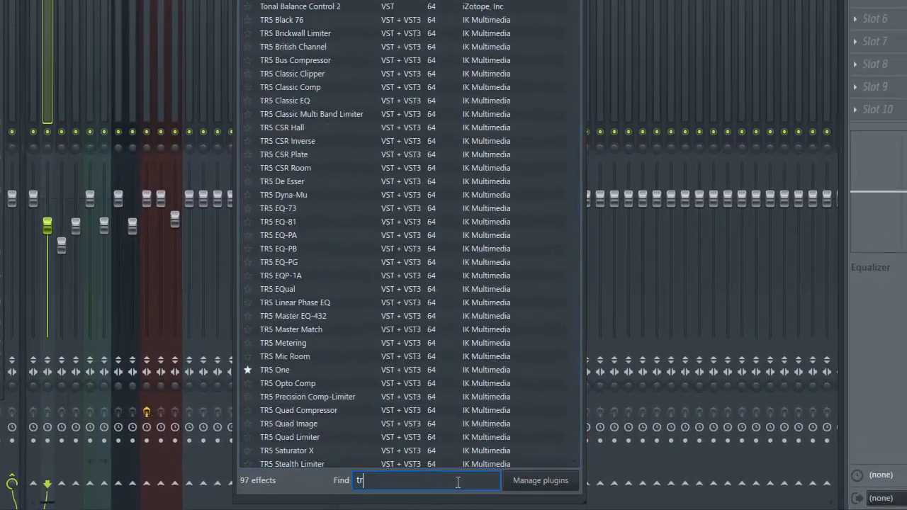
type("a")
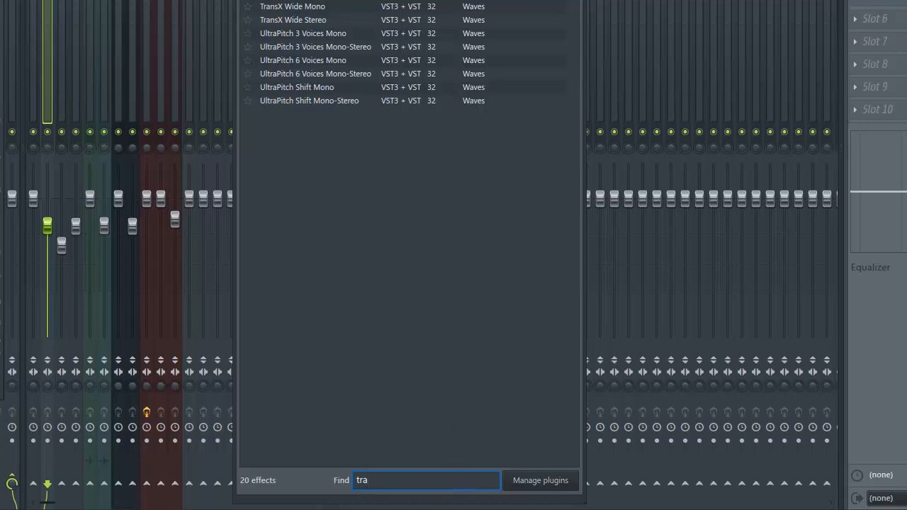
key("Escape")
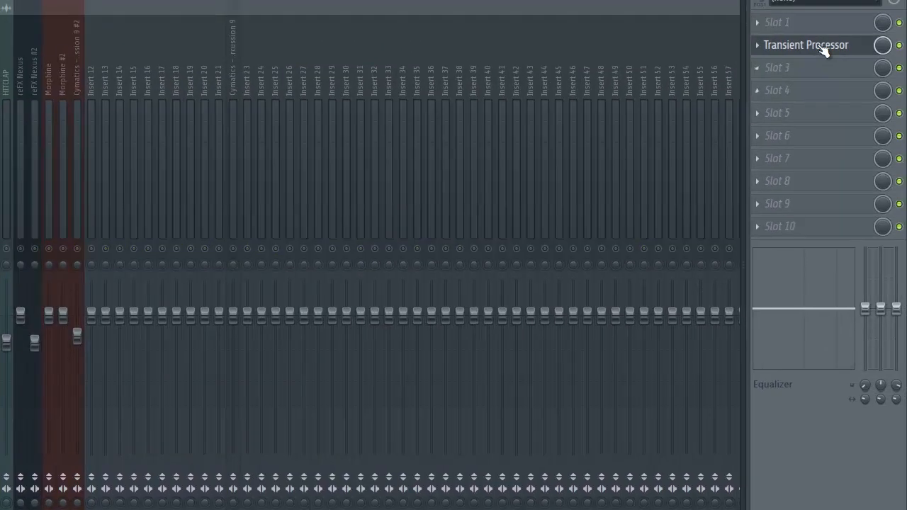
Lower the release and raise the attack in Snare 13's Transient Processor while the snare plays soloed.
left_click(824, 48)
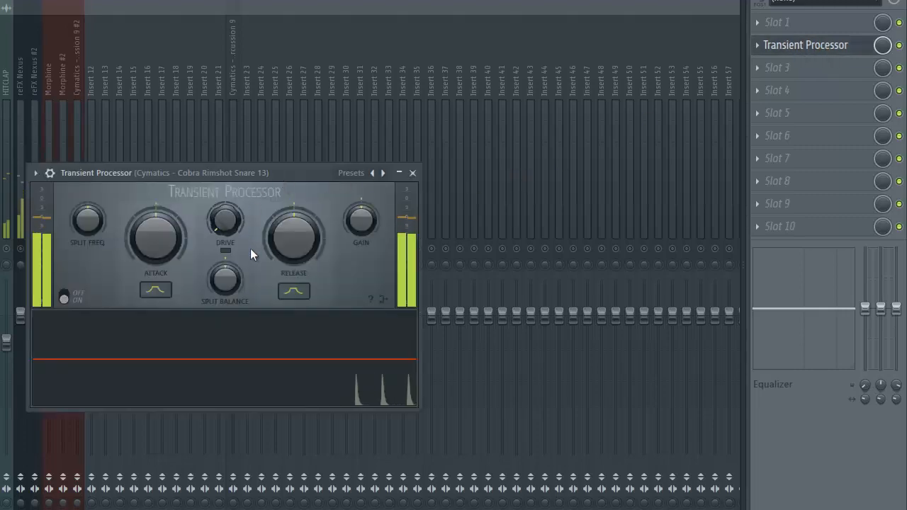
left_click_drag(273, 243, 257, 285)
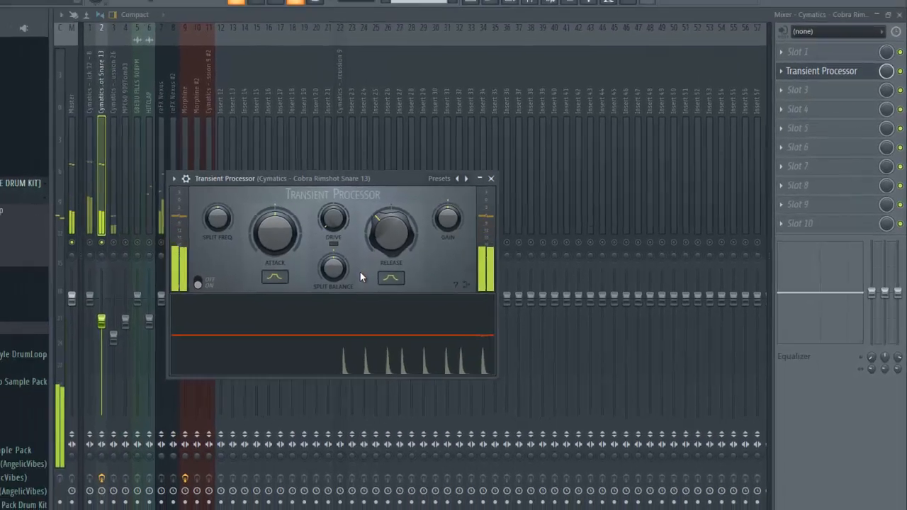
left_click_drag(278, 231, 285, 172)
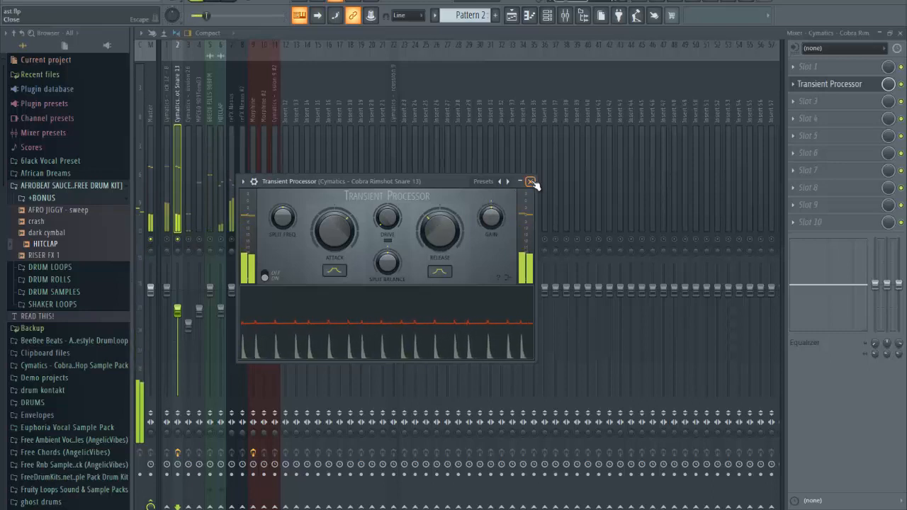
left_click_drag(443, 183, 525, 182)
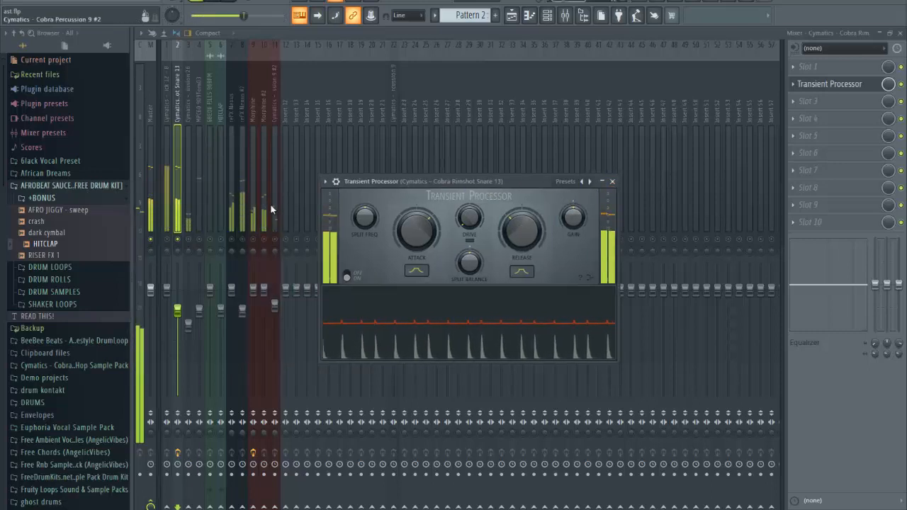
Compare the snare with and without Transient Processor by switching the effect off in its wrapper settings, and close its window.
left_click(337, 181)
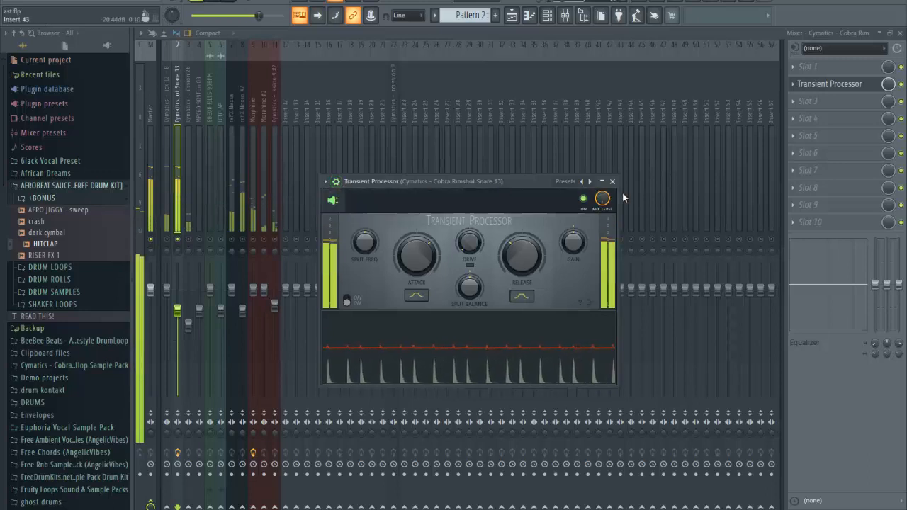
left_click(584, 199)
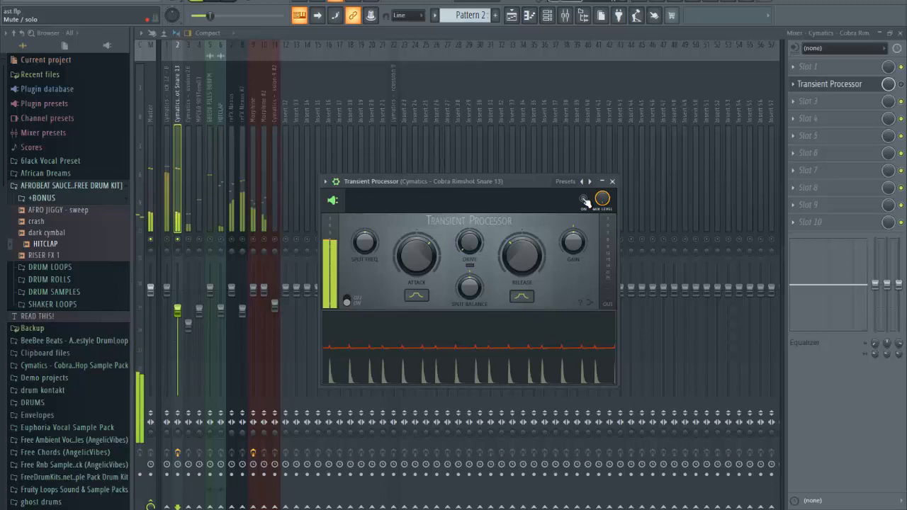
left_click(612, 181)
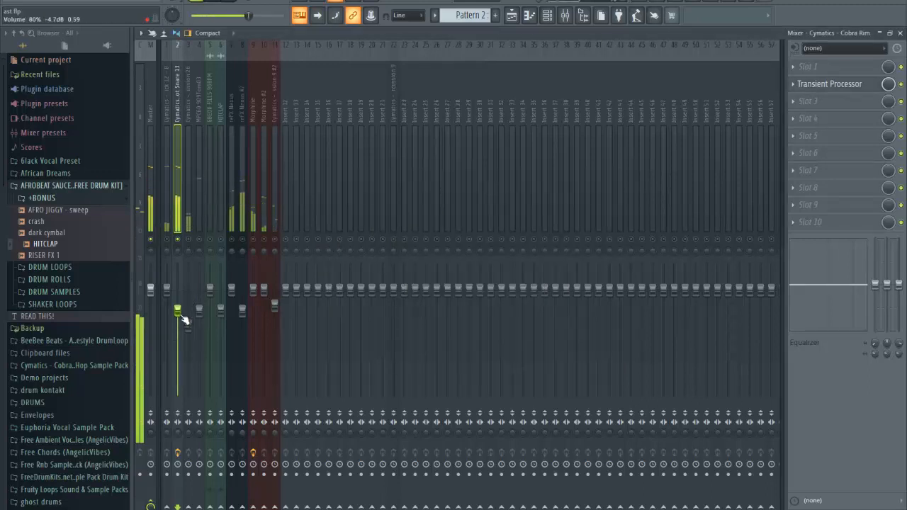
Lower the Snare 13 mixer fader to about 74%.
mouse_move(182, 319)
left_mouse_down()
mouse_move(180, 335)
mouse_move(184, 320)
left_mouse_up()
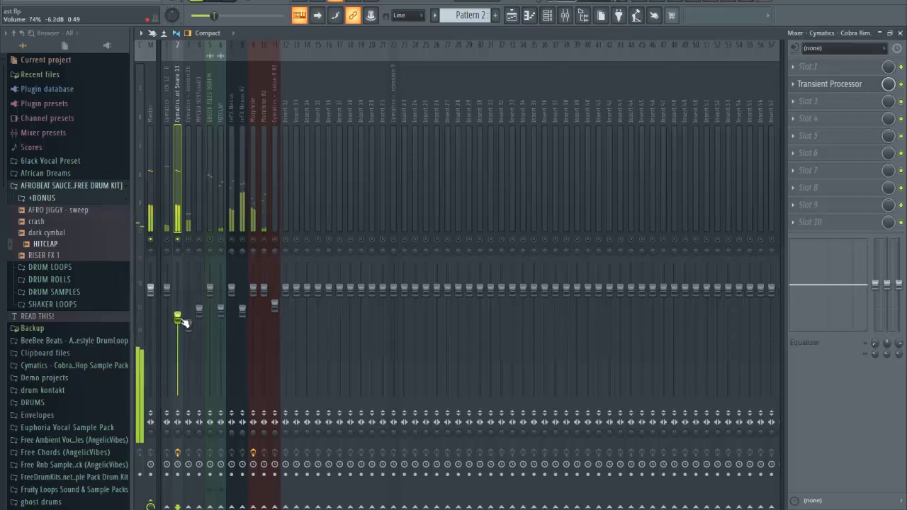
left_click_drag(183, 323, 184, 319)
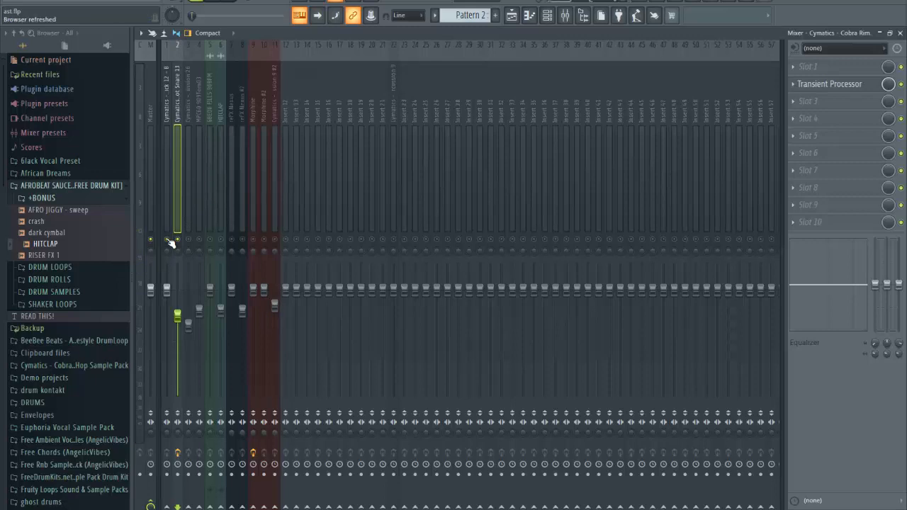
Play the kick with the snare and set the attack in Snare 13's Transient Processor to about 33.7%.
key("space")
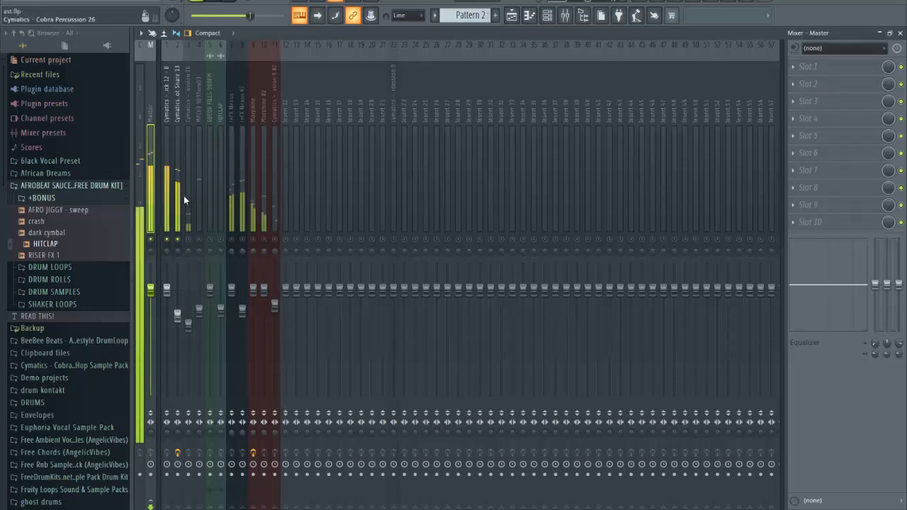
left_click(177, 194)
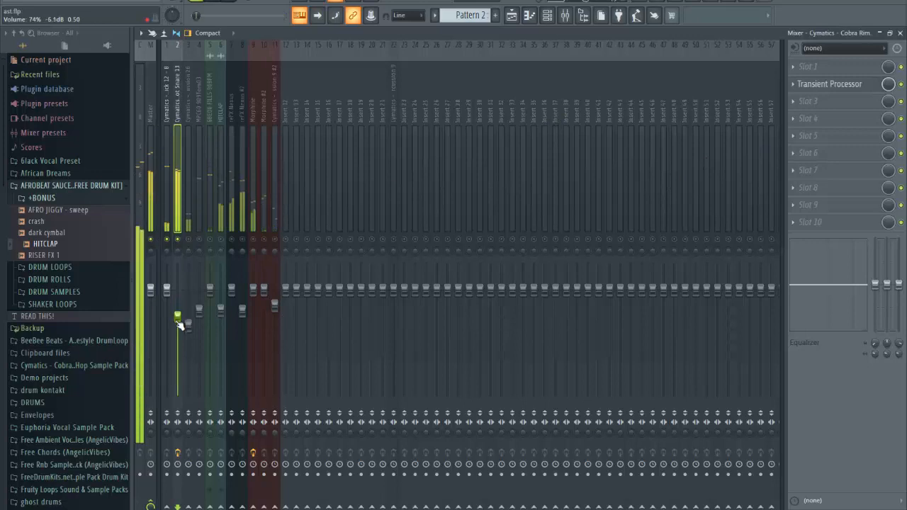
left_click(857, 85)
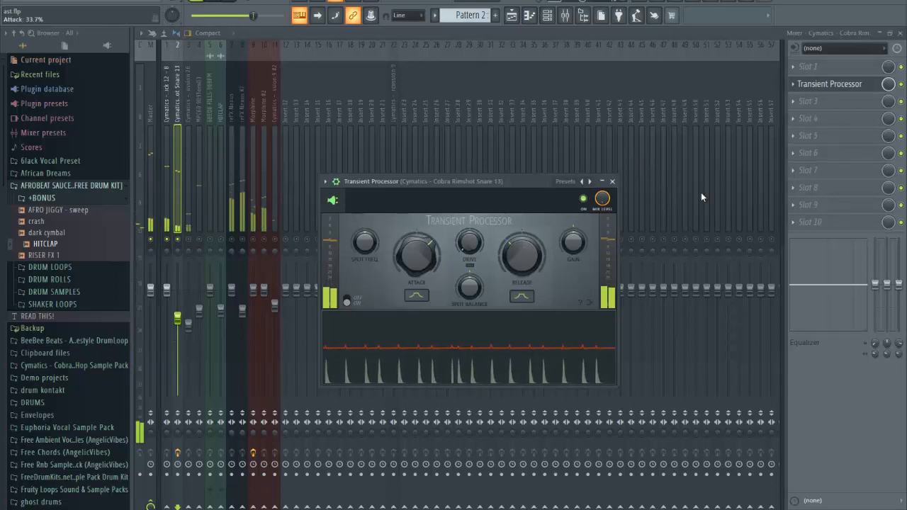
left_click(611, 181)
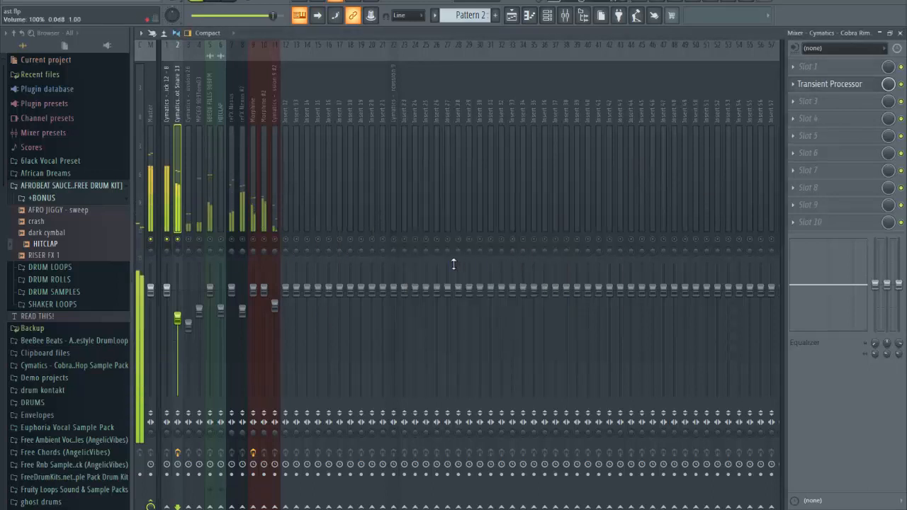
Add Percussion 26, MPC60 909Tom03, reFX Nexus and reFX Nexus #2 to the playing mix while watching the Master level.
left_click(151, 221)
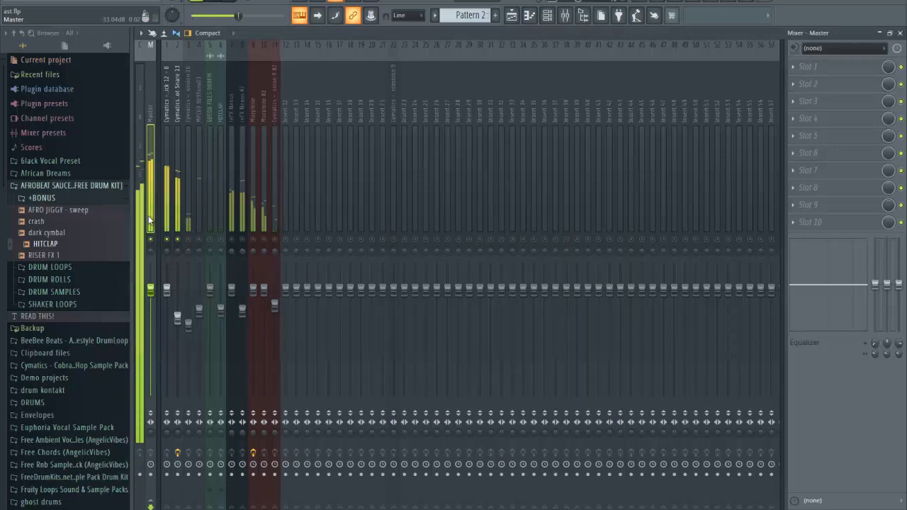
left_click(199, 224)
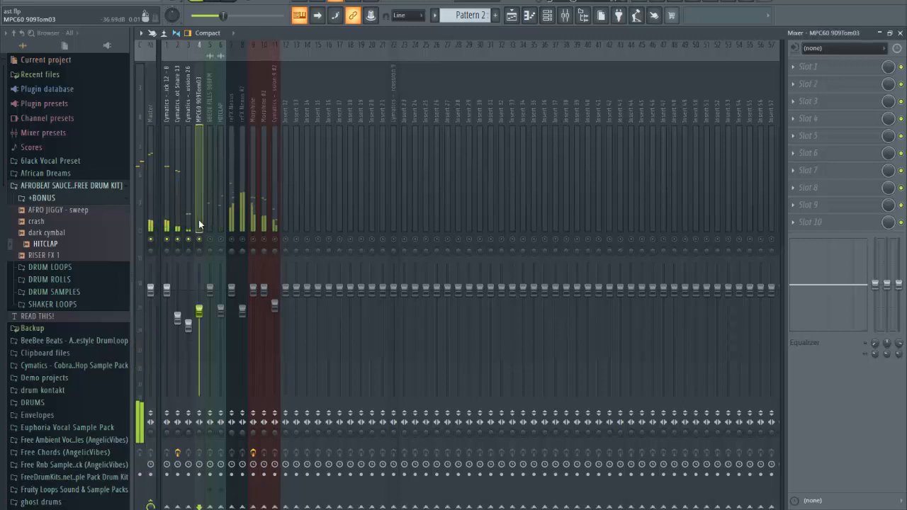
left_click(152, 218)
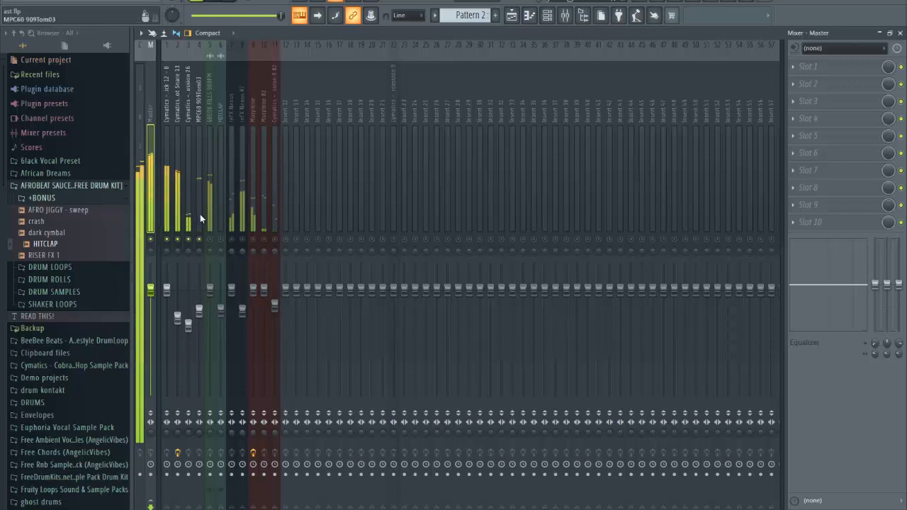
left_click(232, 239)
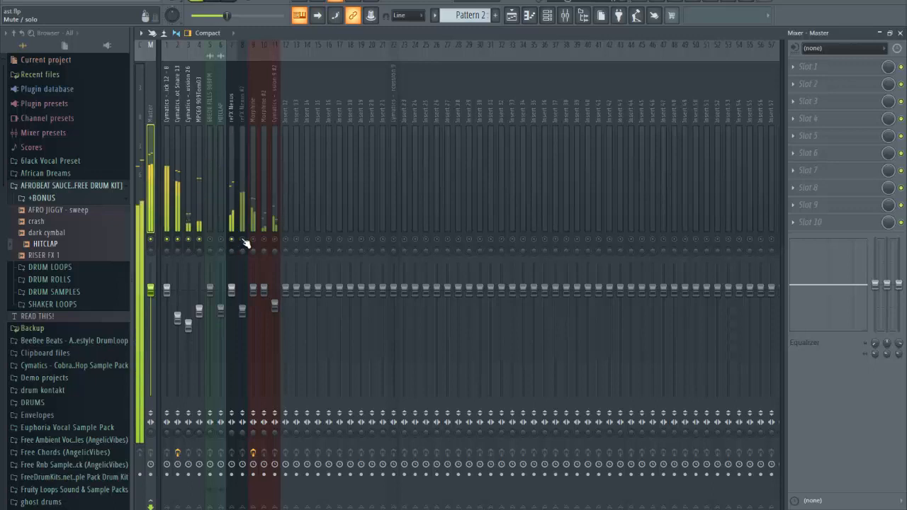
left_click(243, 239)
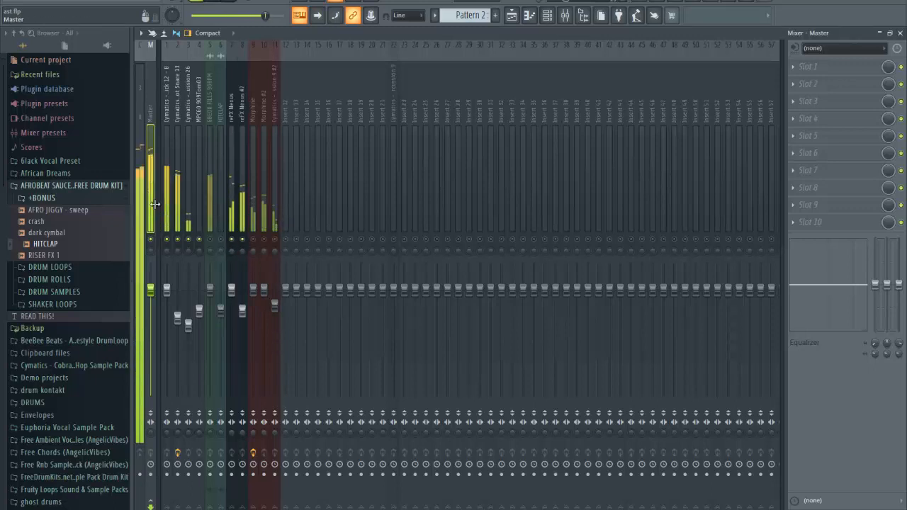
Solo MPC60 909Tom03 and bring in only Kick 12 and reFX Nexus #2 to hear the three low-end tracks together.
right_click(175, 242)
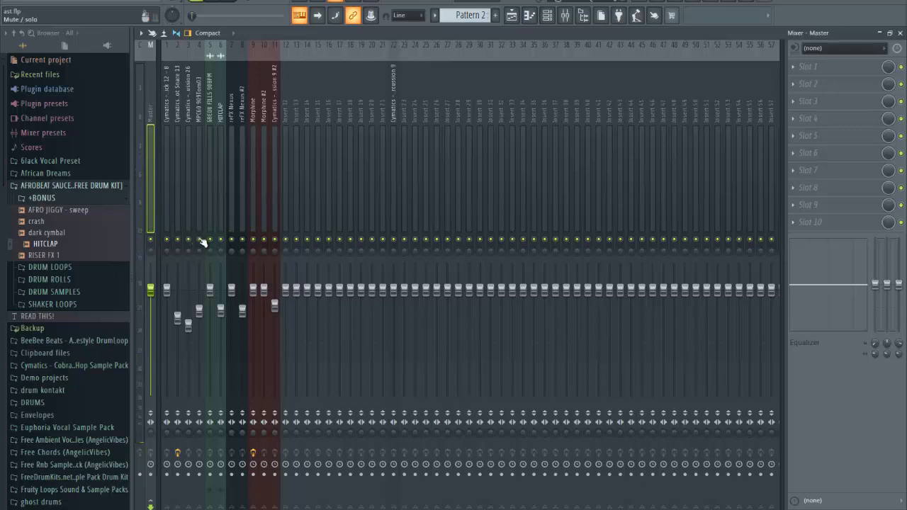
right_click(201, 240)
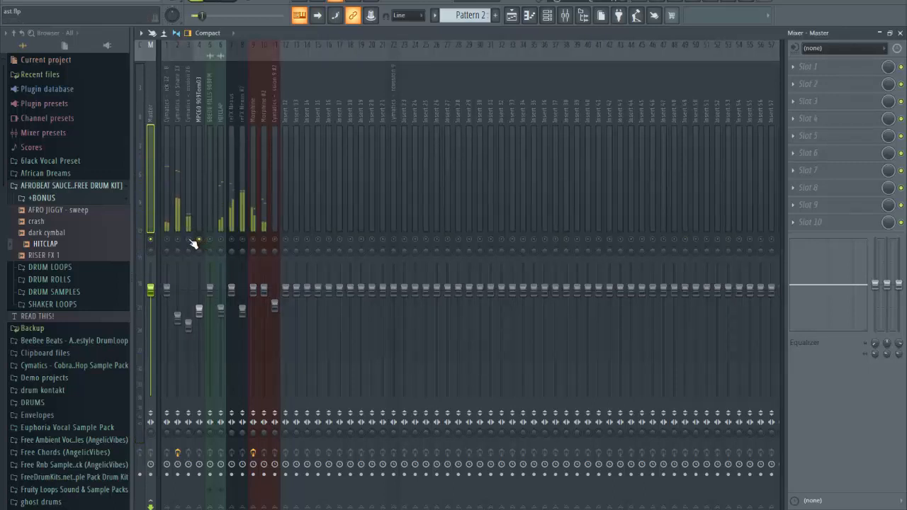
left_click(518, 20)
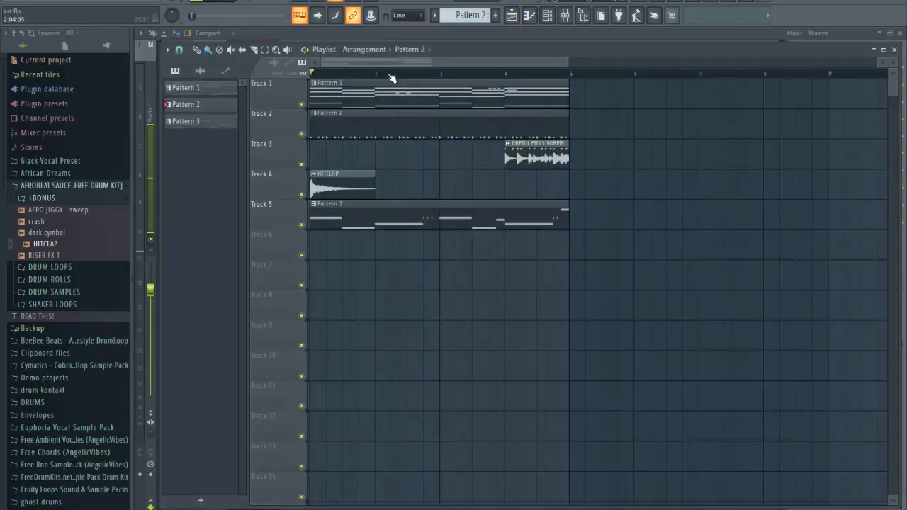
key("F9")
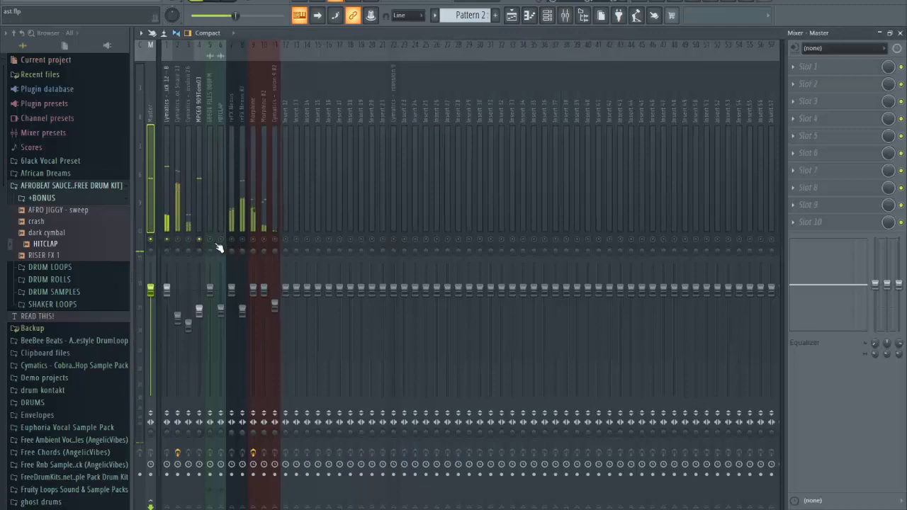
left_click(242, 222)
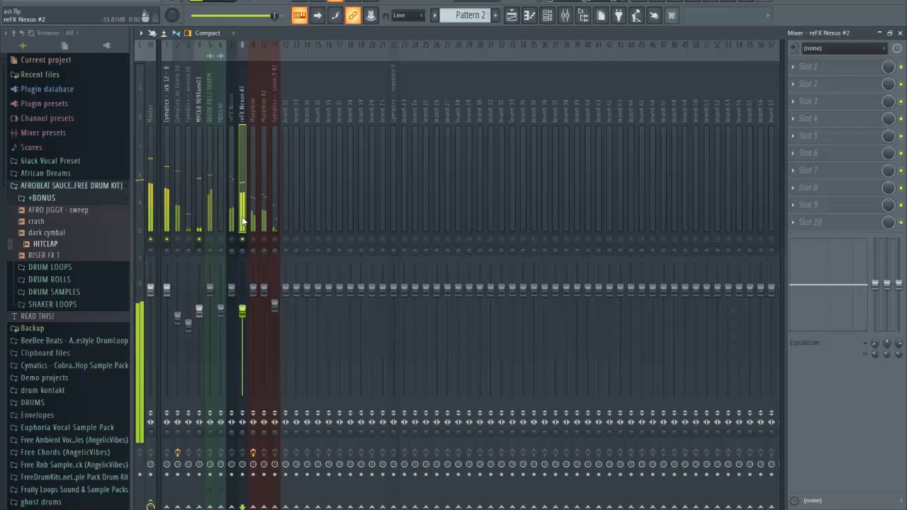
Load Fruity Parametric EQ 2 in slot 4 of the MPC60 909Tom03 track.
left_click(201, 219)
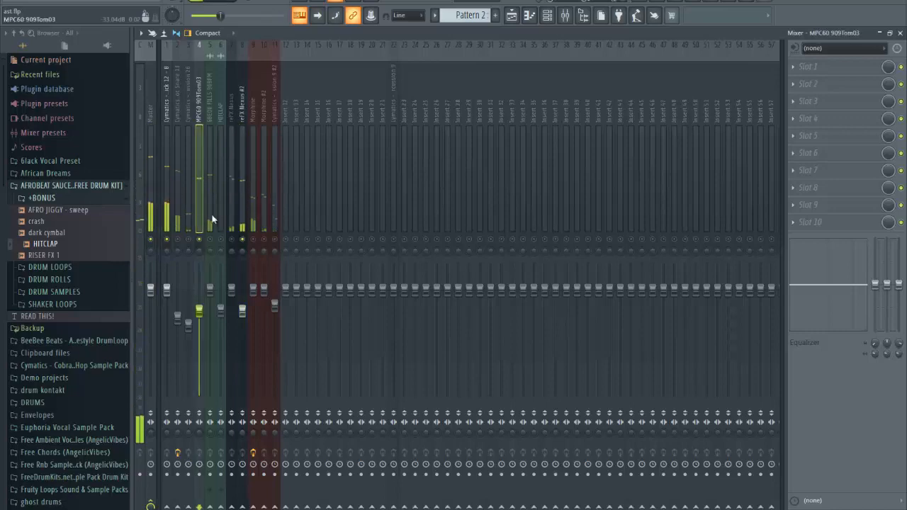
left_click(822, 116)
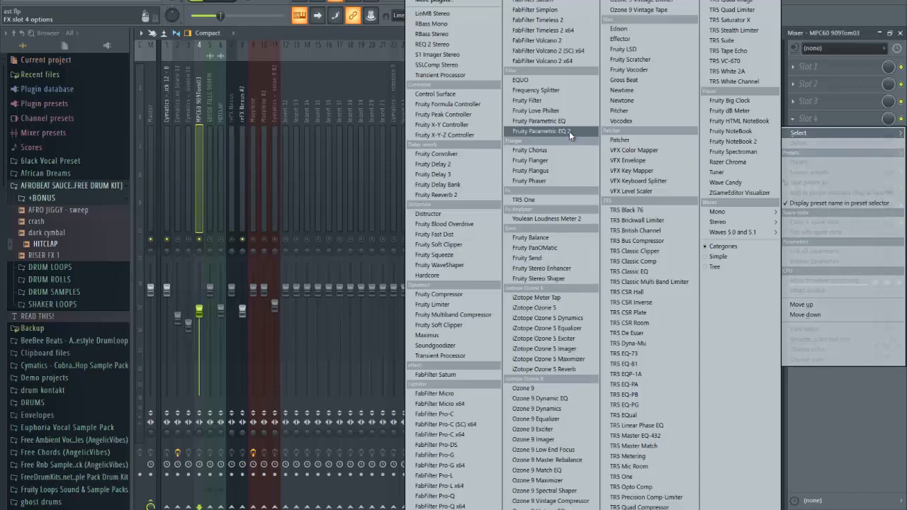
left_click(539, 131)
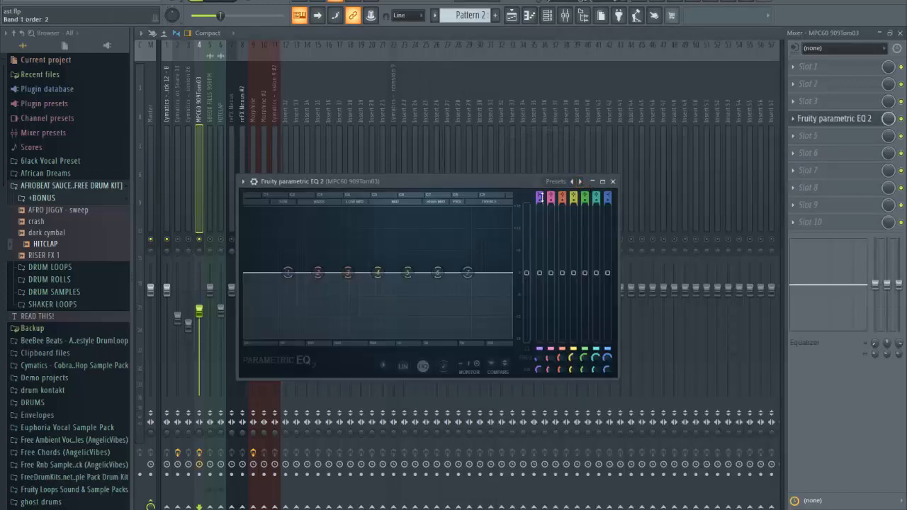
Turn band 1 of the 909Tom03 equalizer into a steep high-pass filter and shift its low-frequency cutoff slightly upward.
left_click_drag(539, 195, 535, 210)
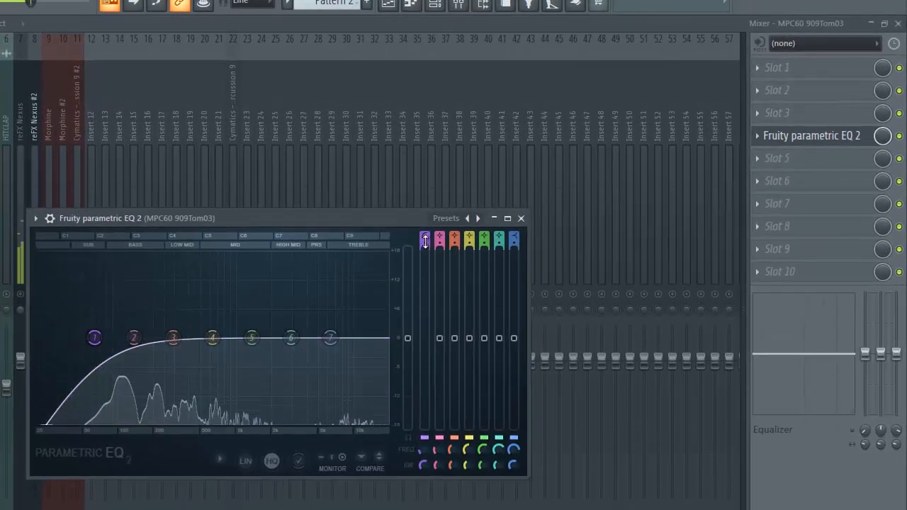
left_click_drag(425, 241, 423, 238)
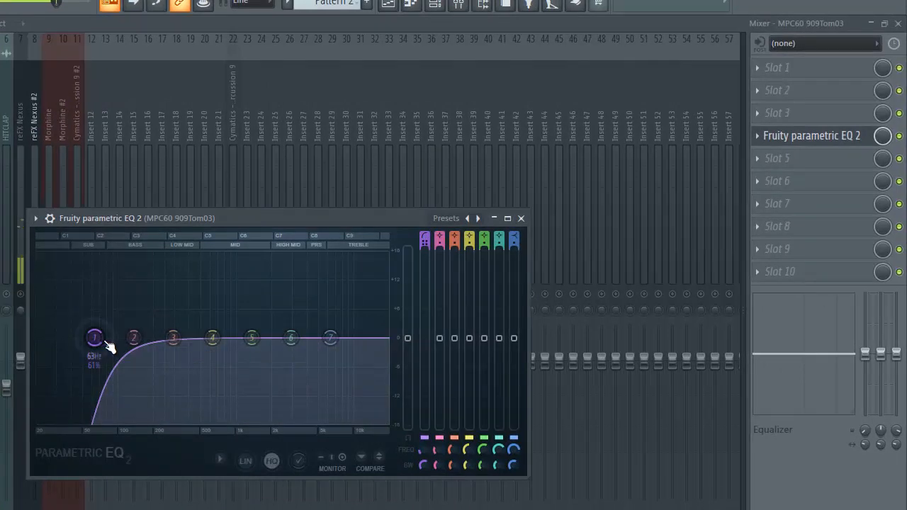
mouse_move(110, 347)
left_mouse_down()
mouse_move(124, 347)
mouse_move(97, 345)
left_mouse_up()
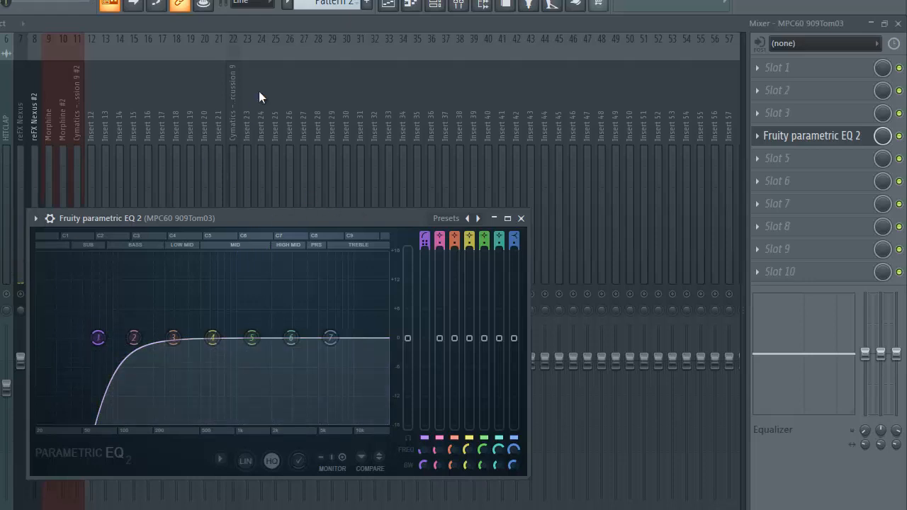
Load Fruity Parametric EQ 2 in slot 4 of the reFX Nexus #2 track and place it below the 909Tom03 equalizer.
double_click(287, 24)
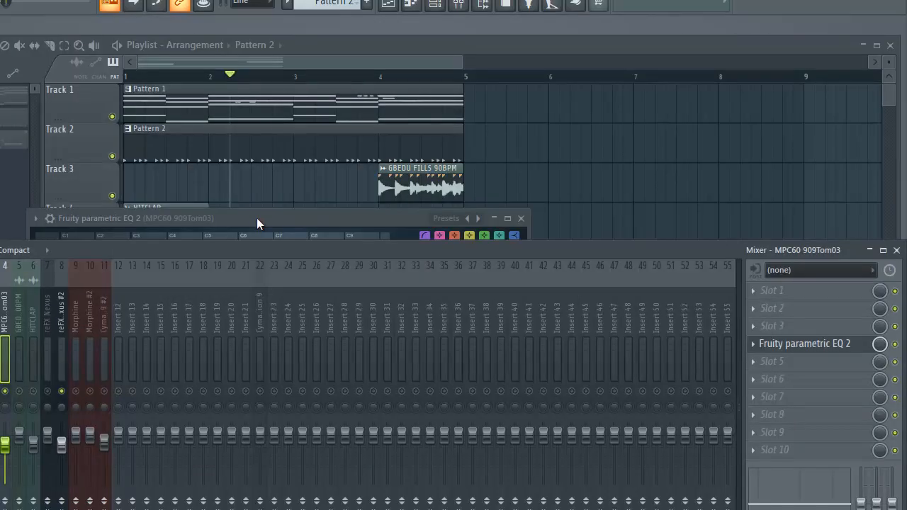
left_click_drag(257, 218, 329, 88)
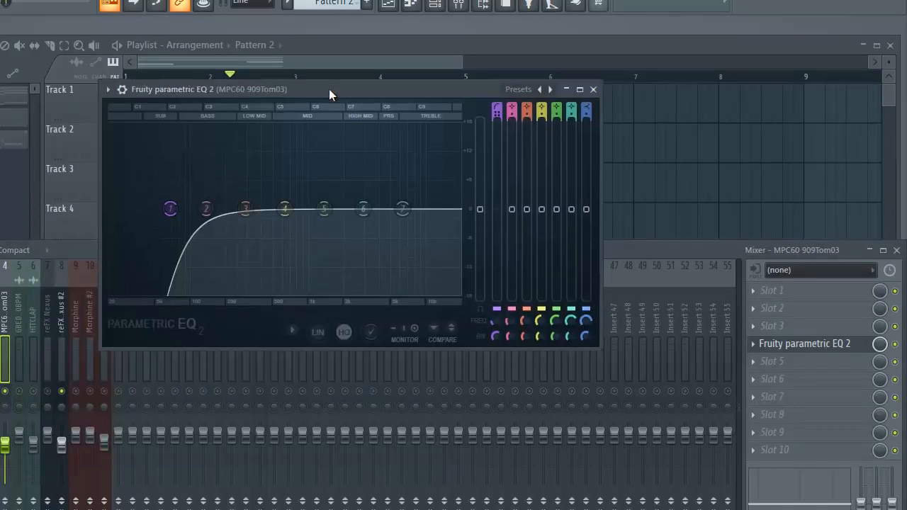
left_click(74, 252)
left_click(60, 357)
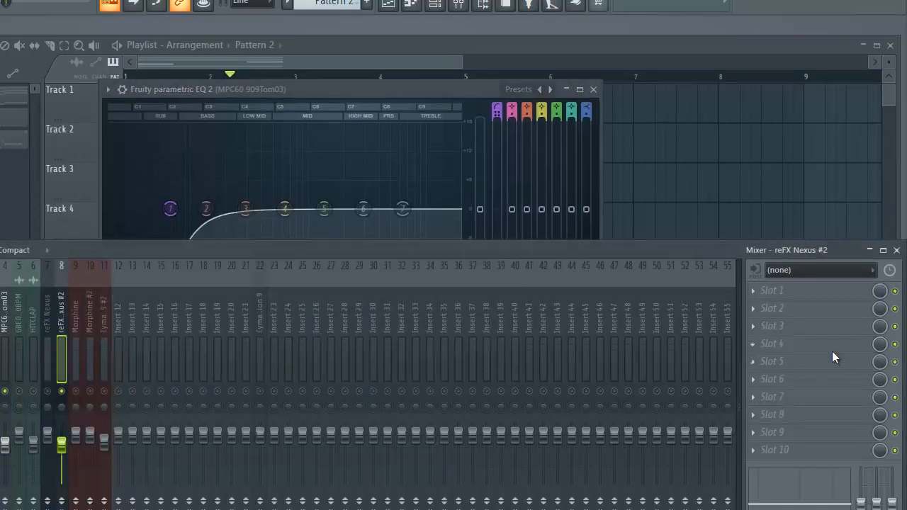
left_click(832, 351)
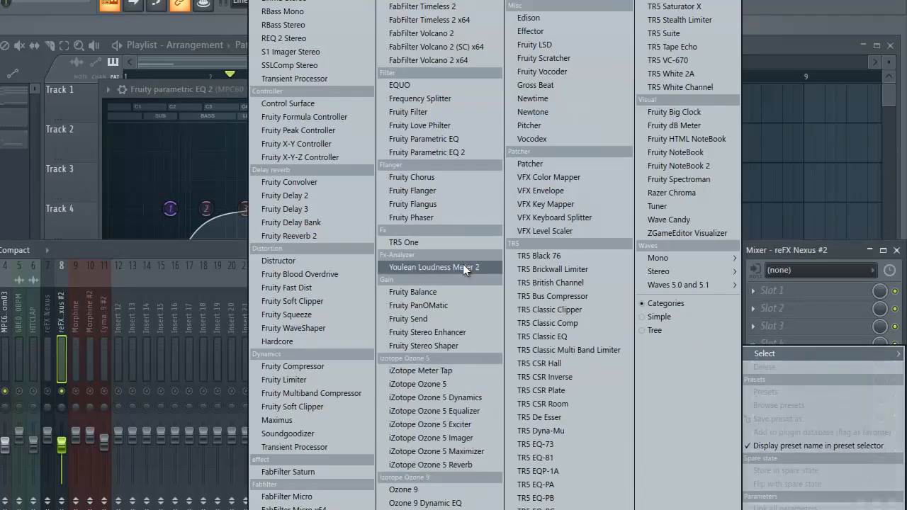
left_click(456, 153)
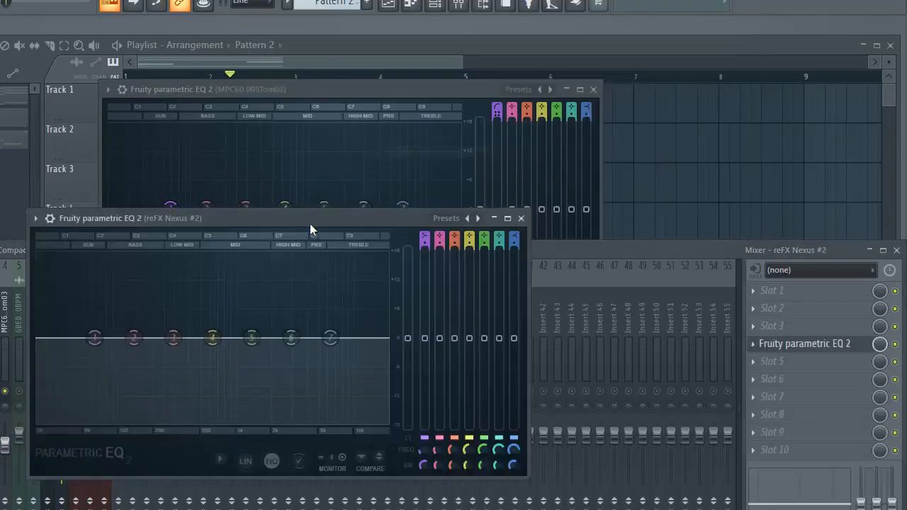
left_click_drag(311, 217, 349, 311)
Narrow the high-pass filter in the 909Tom03 equalizer and remove it, returning band 1 to a flat curve.
left_click(332, 92)
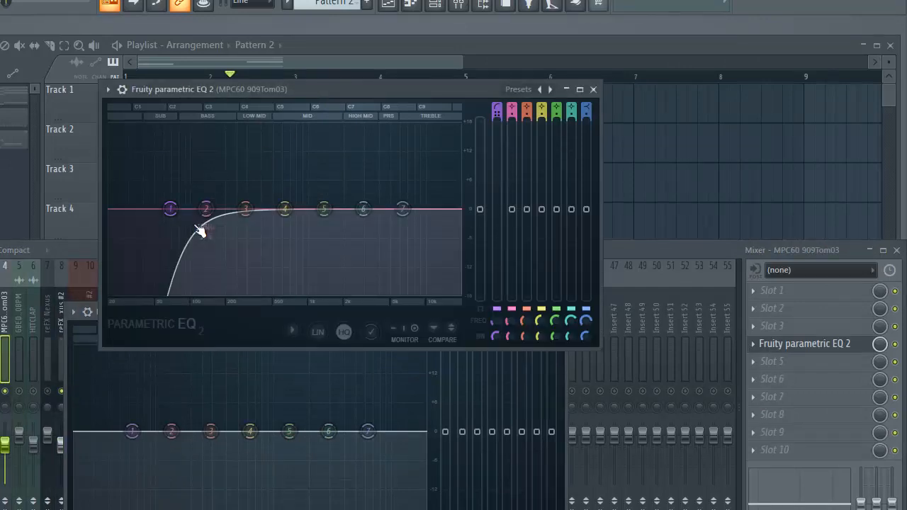
right_click(170, 209)
left_click(193, 228)
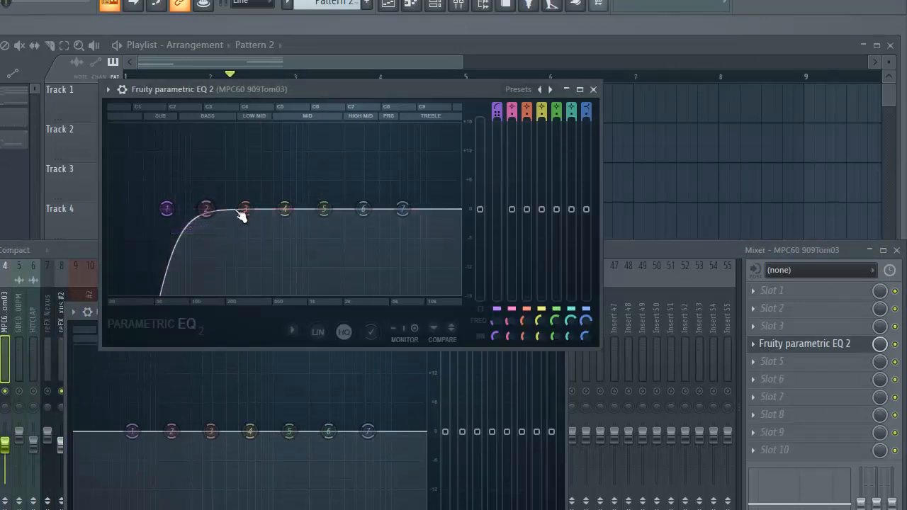
left_click_drag(497, 113, 496, 86)
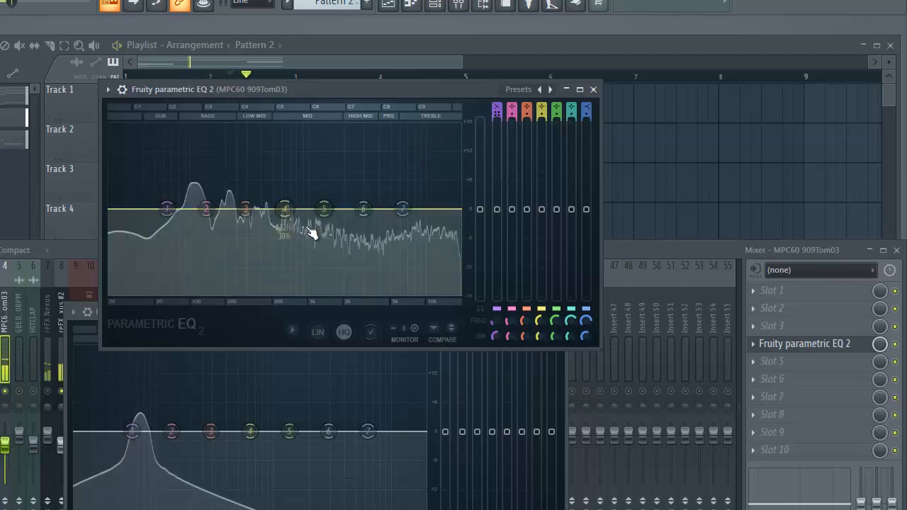
Compare the 909Tom03 and reFX Nexus #2 spectra in separate equalizer windows and lower band 2 slightly on reFX Nexus #2.
left_click_drag(320, 89, 286, 45)
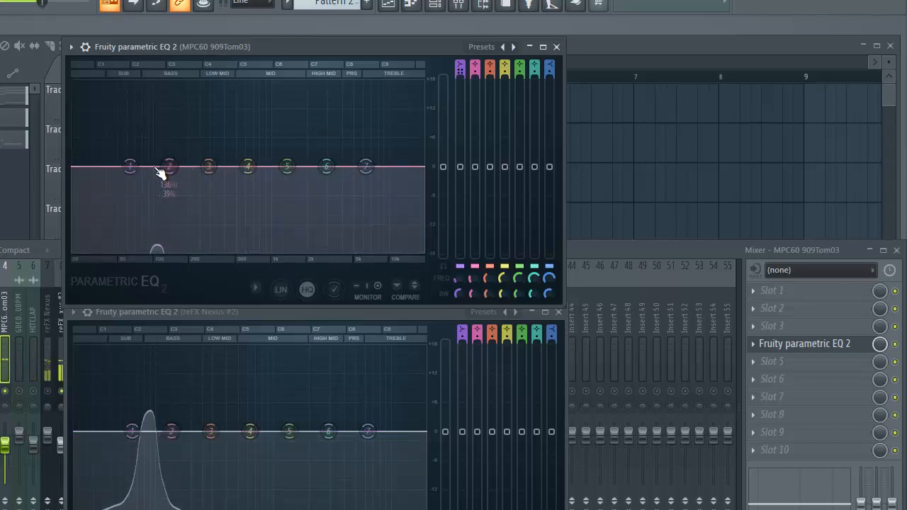
left_click(173, 433)
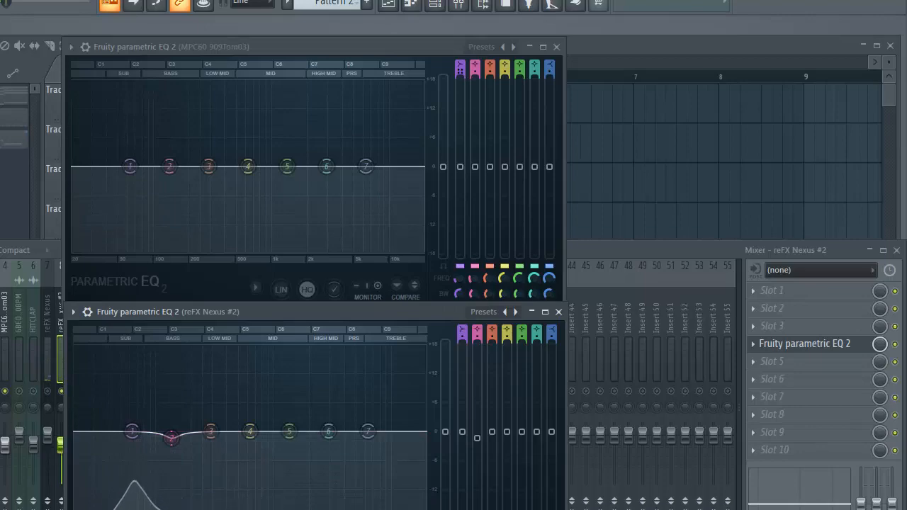
Load Fruity Parametric EQ 2 in slot 4 of the Kick 12 track.
left_click(0, 361)
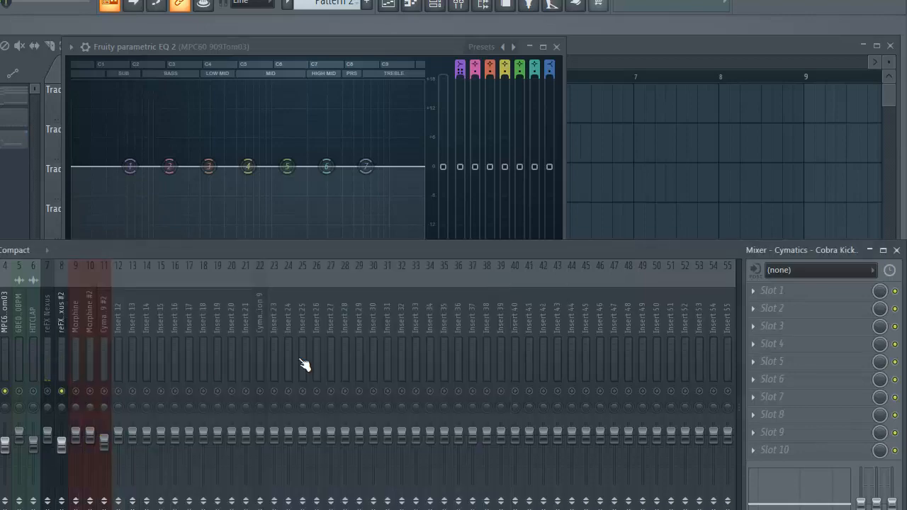
left_click(811, 340)
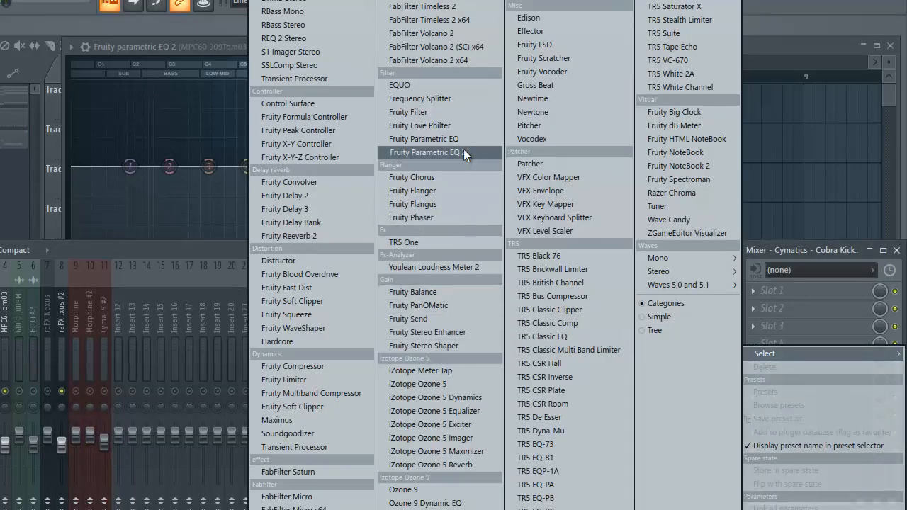
left_click(425, 152)
Minimize the mixer and arrange the 909Tom03, reFX Nexus #2 and Kick 12 equalizer windows so all three spectra show.
left_click_drag(290, 226, 588, 217)
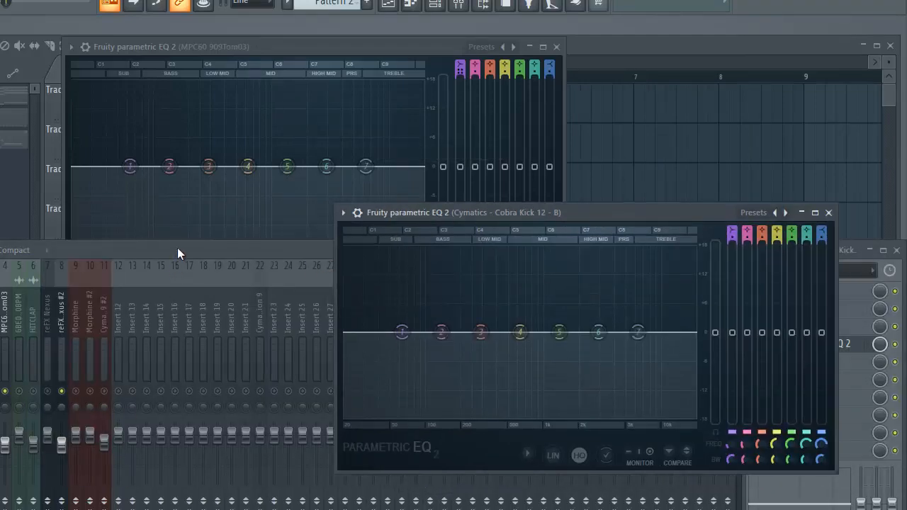
left_click_drag(177, 248, 154, 356)
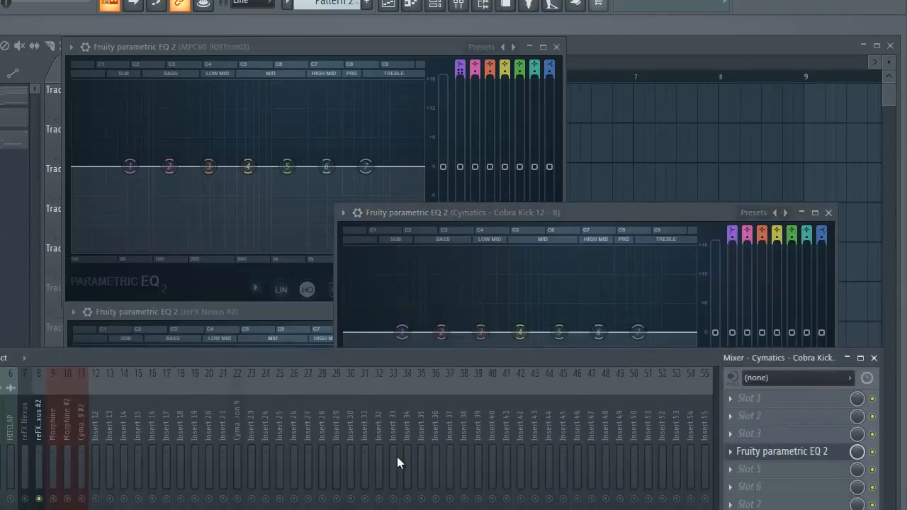
left_click(846, 358)
left_click_drag(267, 311, 178, 370)
left_click_drag(682, 212, 763, 210)
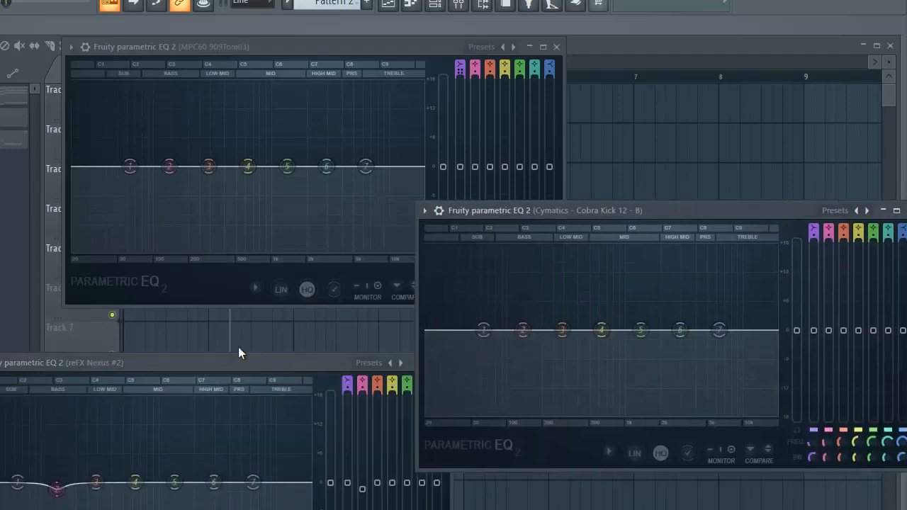
Compare the three equalizer spectra during playback and turn band 1 of the 909Tom03 equalizer into a high-pass filter.
left_click(201, 366)
key("space")
left_click_drag(296, 53, 229, 50)
left_click_drag(584, 225, 574, 244)
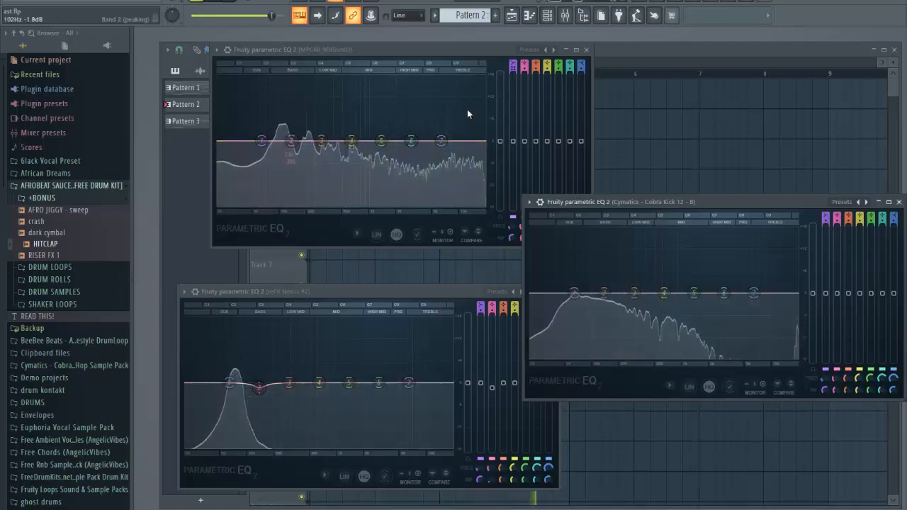
left_click_drag(513, 68, 511, 78)
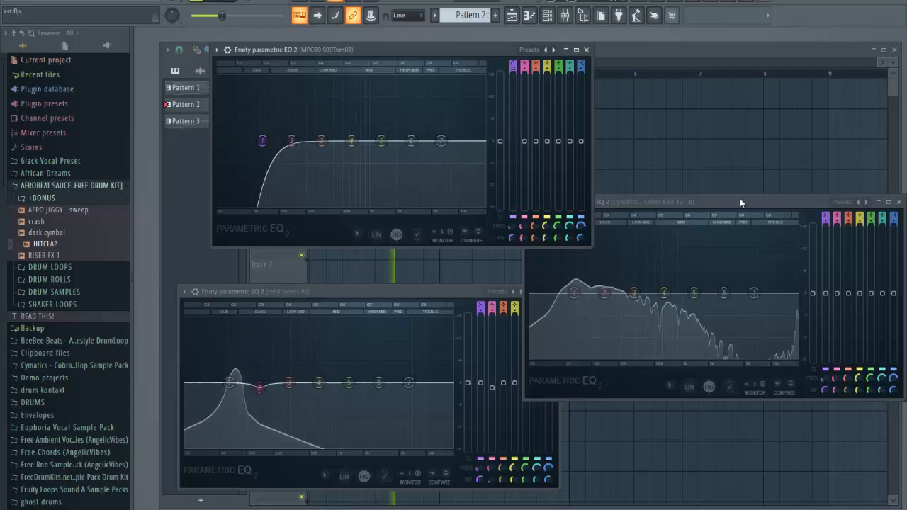
Close the Kick 12, 909Tom03 and reFX Nexus #2 equalizer windows and restore the mixer.
left_click_drag(740, 202, 649, 220)
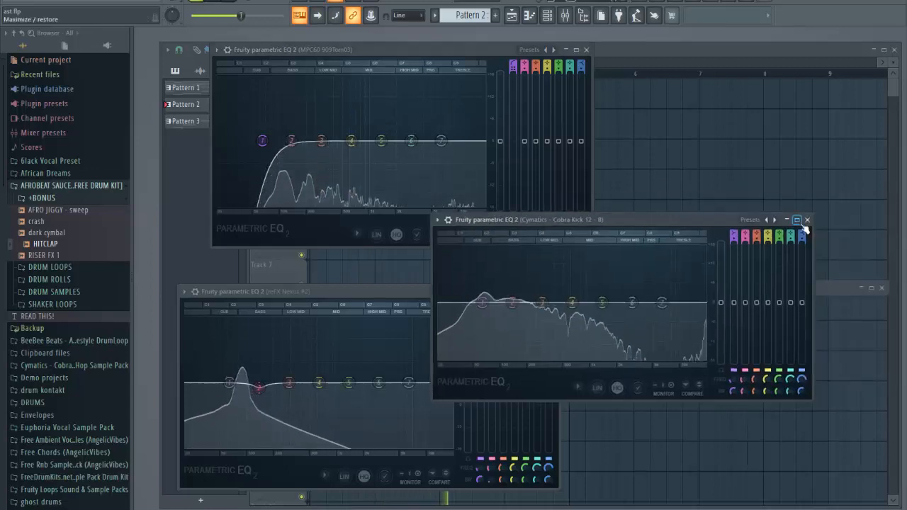
left_click(807, 219)
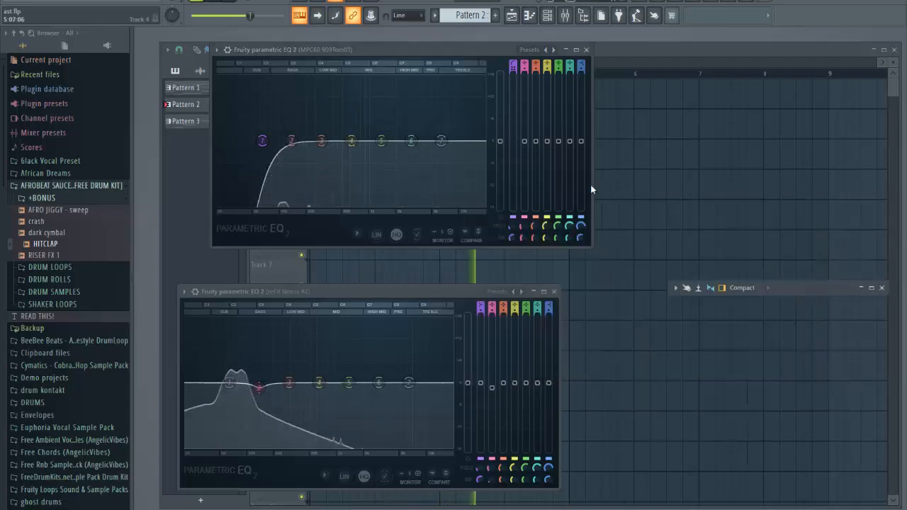
left_click(586, 49)
left_click(554, 292)
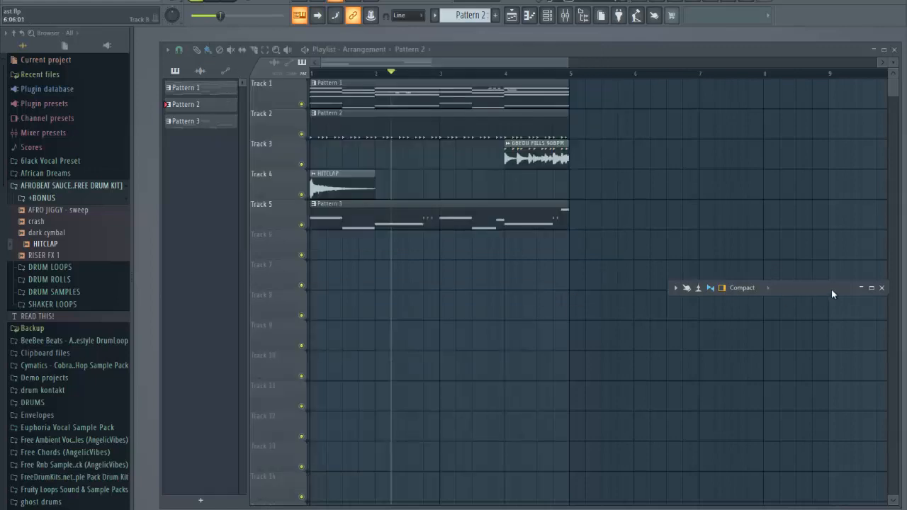
left_click(872, 288)
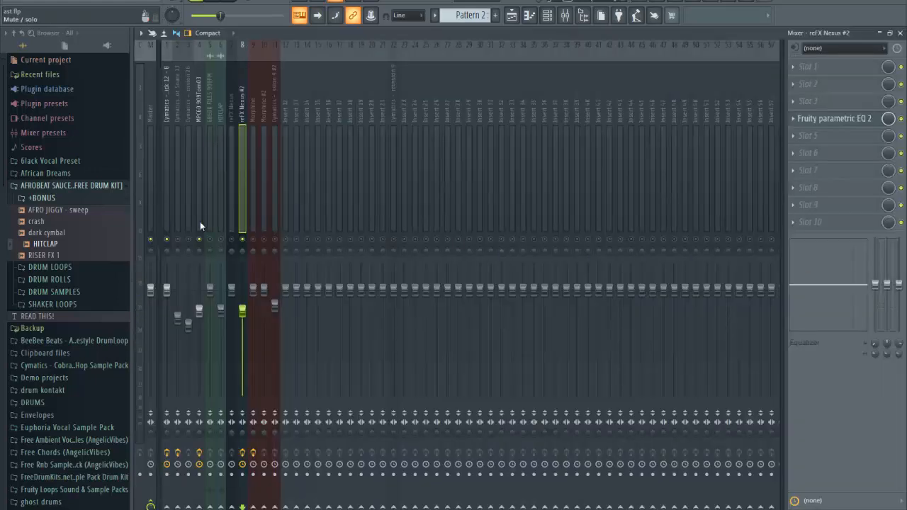
Delete Fruity Parametric EQ 2 from slot 4 of the Kick 12 track.
left_click(166, 220)
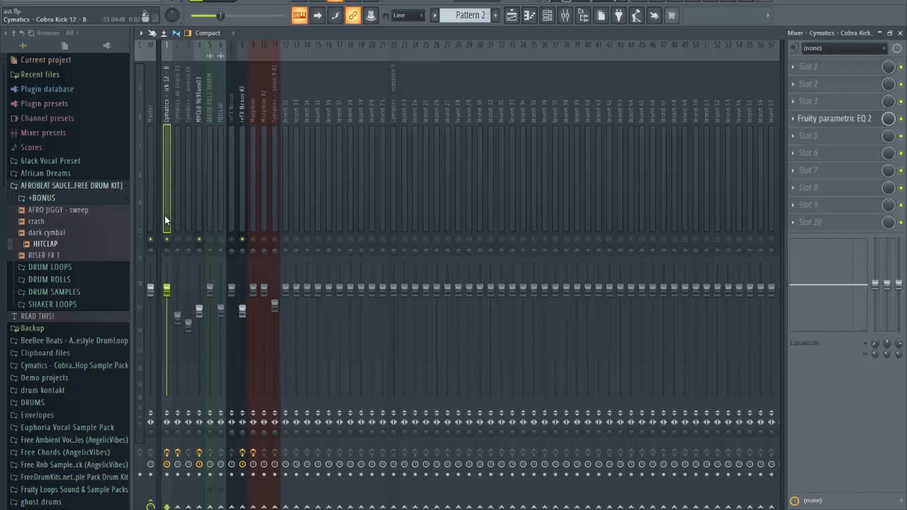
left_click(799, 122)
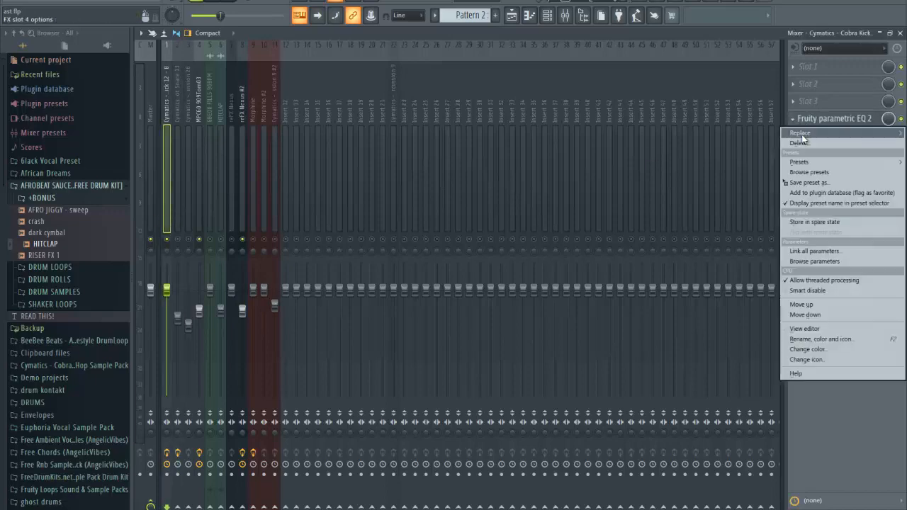
left_click(821, 150)
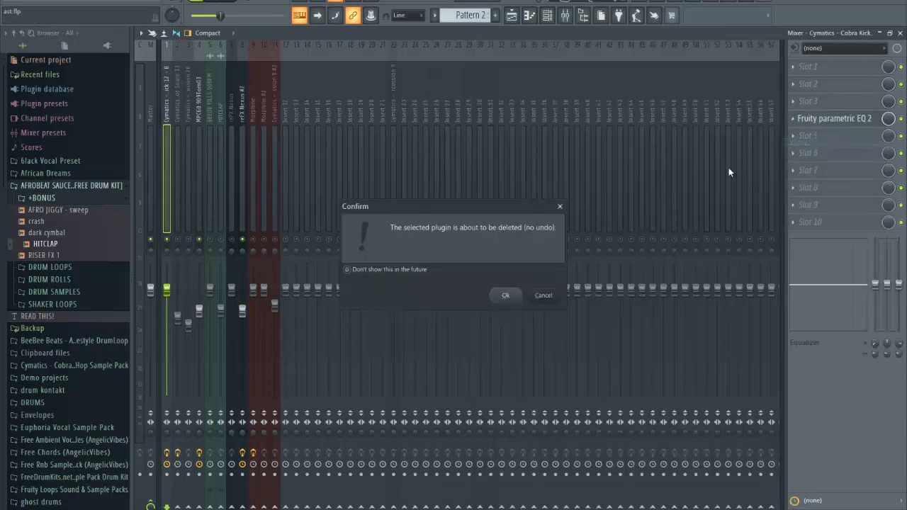
left_click(503, 296)
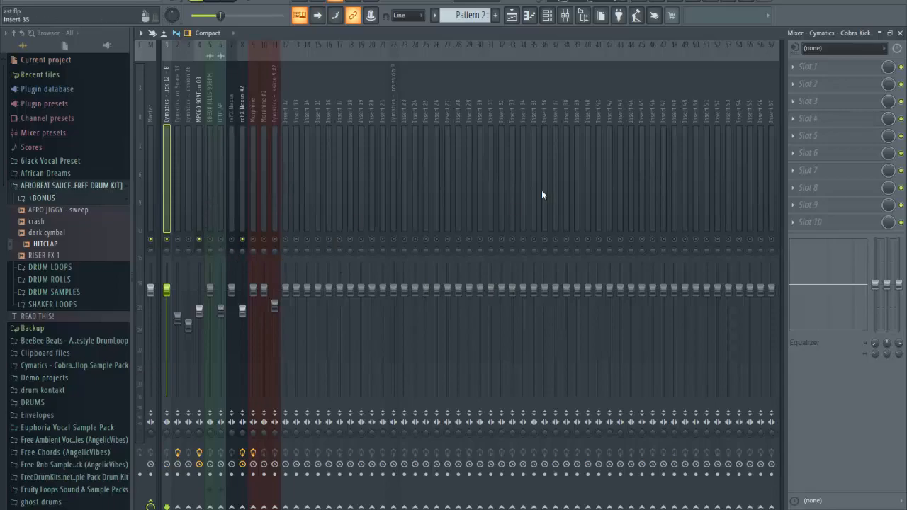
Load RBass Stereo in slot 3 of the Kick 12 track and move its window clear of the used tracks.
left_click(854, 105)
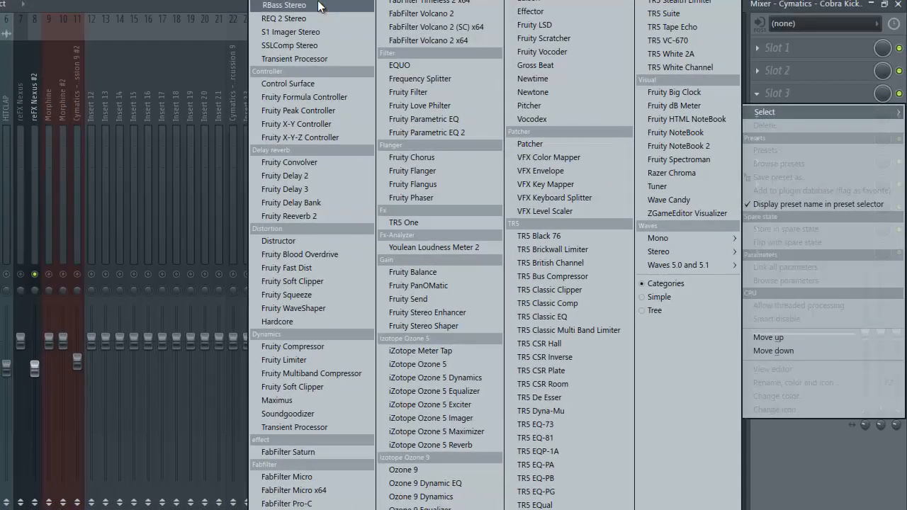
left_click(317, 5)
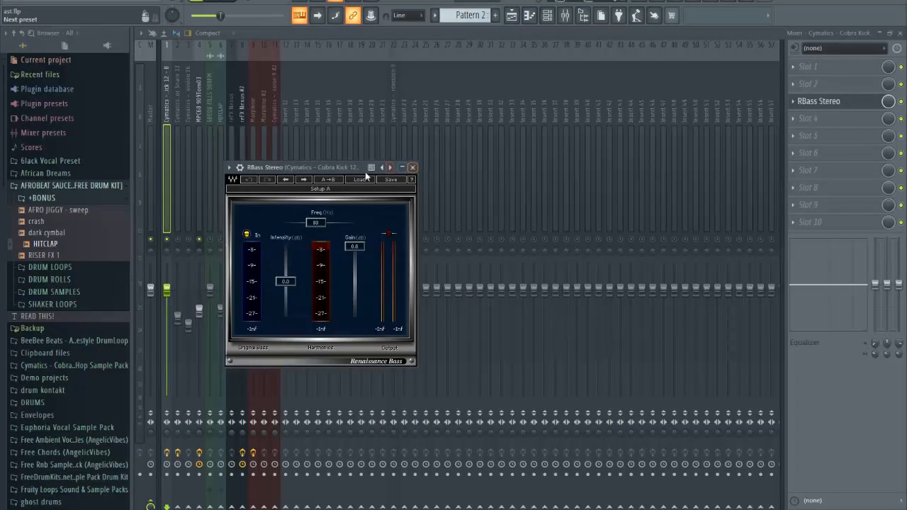
left_click_drag(314, 164, 436, 169)
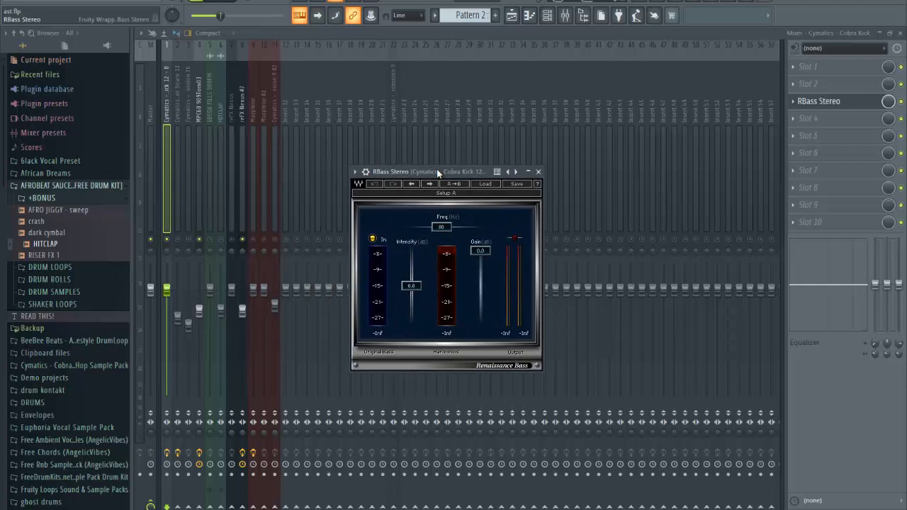
Set the kick's RBass frequency to 50 Hz and its gain to about -6.5 dB during playback.
key("space")
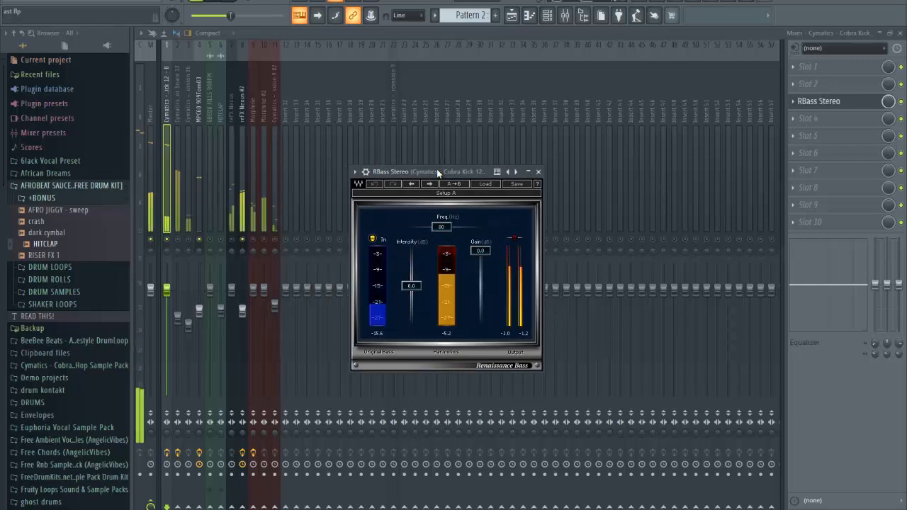
left_click_drag(457, 222, 423, 230)
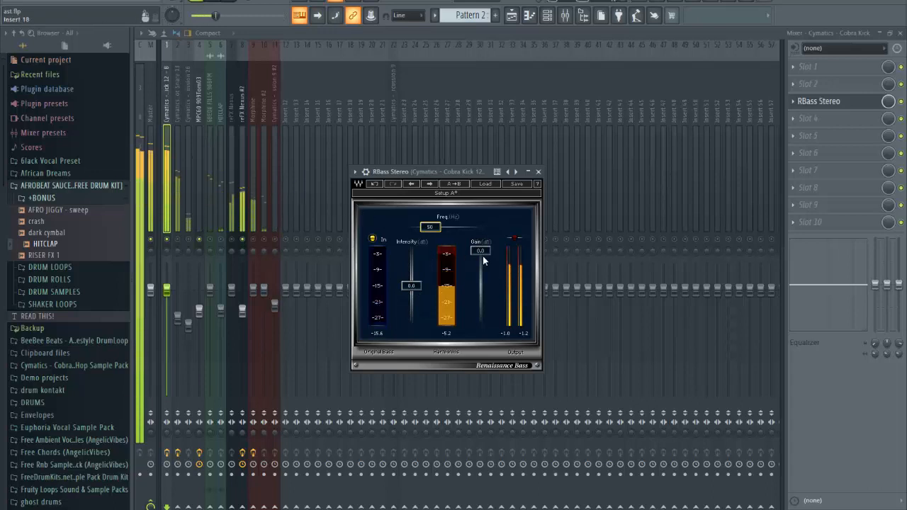
mouse_move(483, 252)
left_mouse_down()
mouse_move(482, 278)
mouse_move(482, 265)
left_mouse_up()
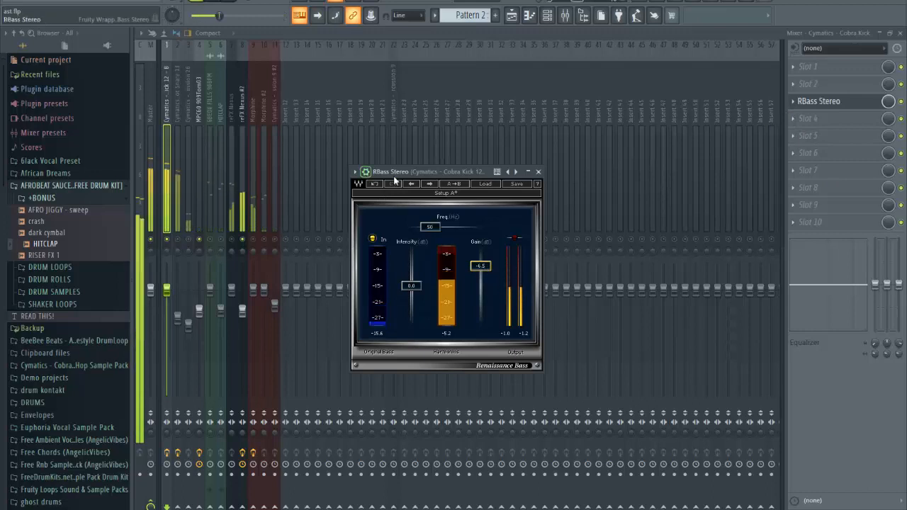
Reopen RBass Stereo on the Kick 12 track, set its gain to about -7.6 dB and close it.
left_click(538, 171)
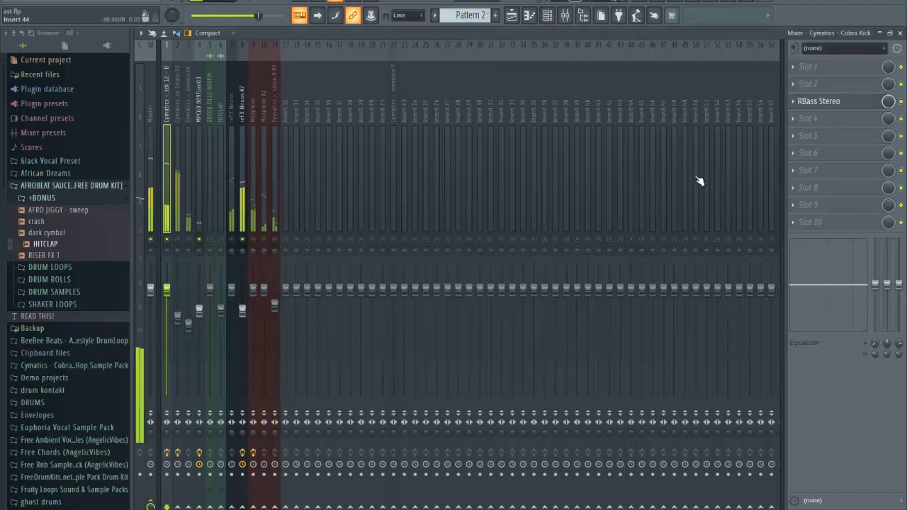
left_click(831, 103)
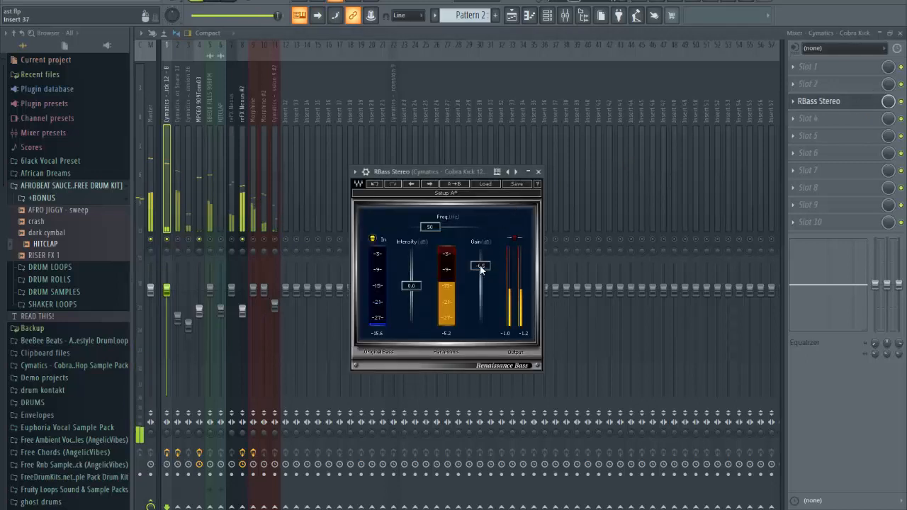
left_click_drag(481, 272, 480, 273)
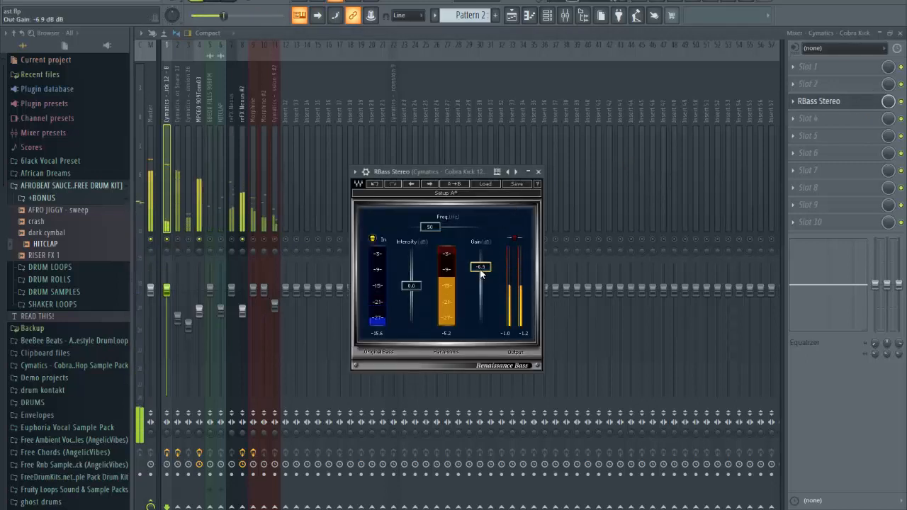
left_click_drag(480, 273, 480, 272)
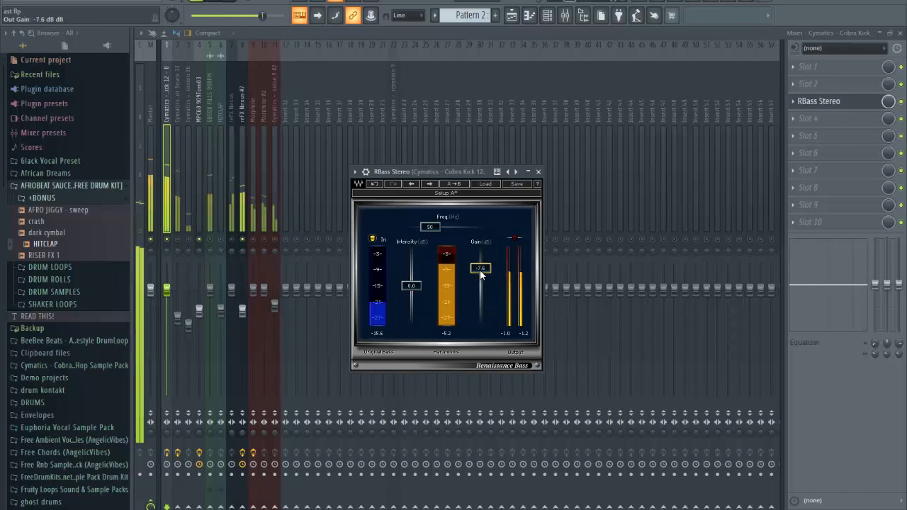
left_click_drag(481, 273, 480, 273)
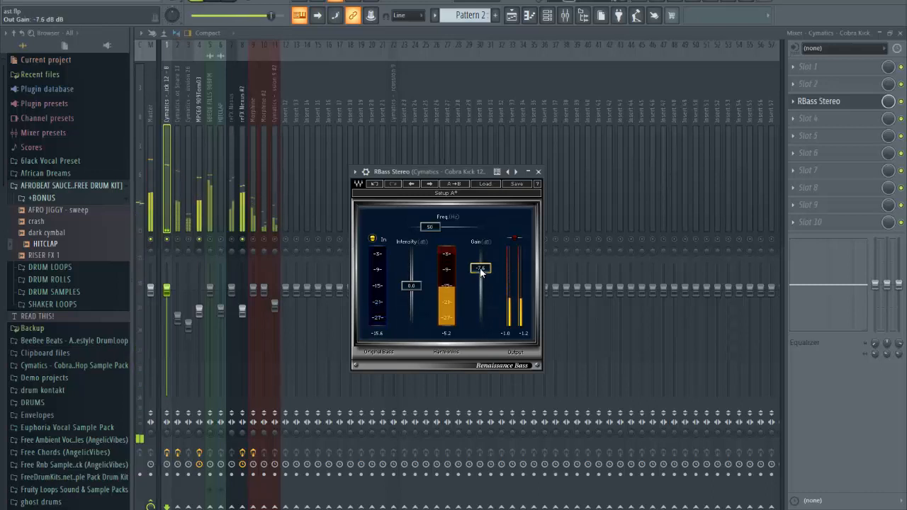
left_click(539, 172)
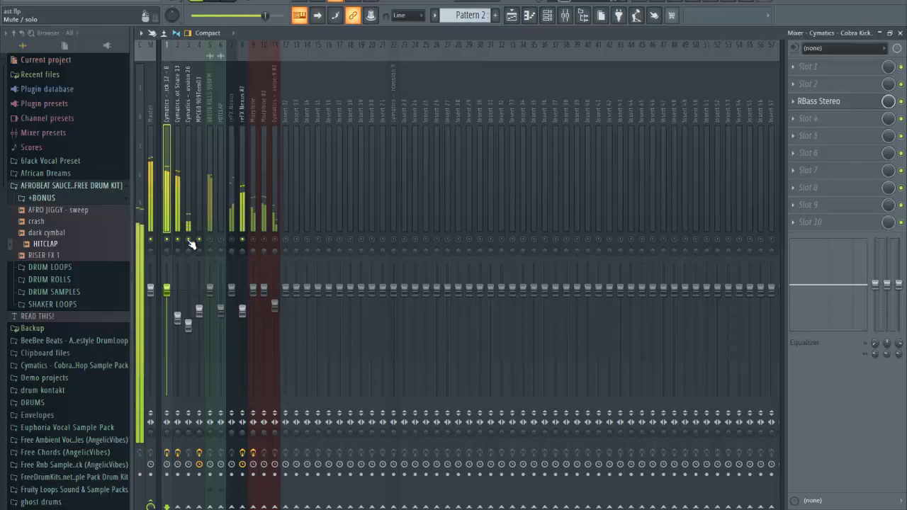
Sidechain the Kick 12 track to the reFX Nexus #2 track.
left_click(243, 224)
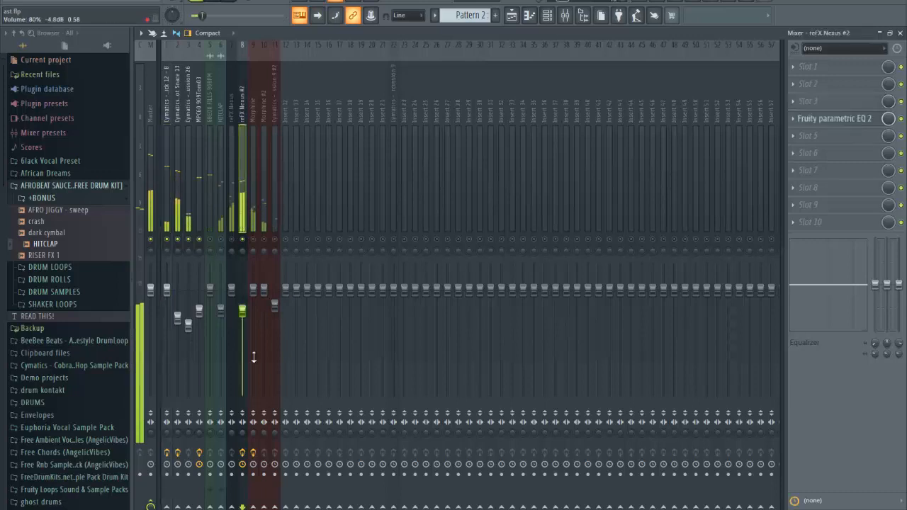
left_click(165, 210)
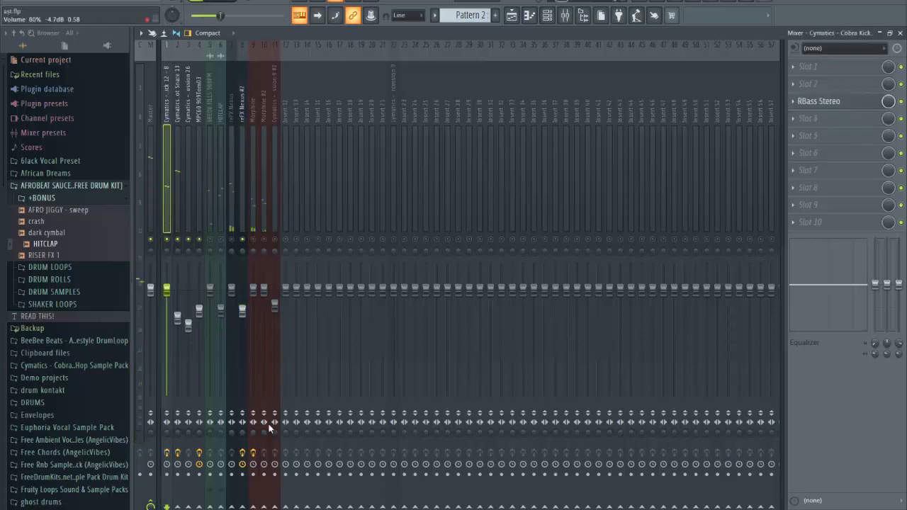
right_click(242, 507)
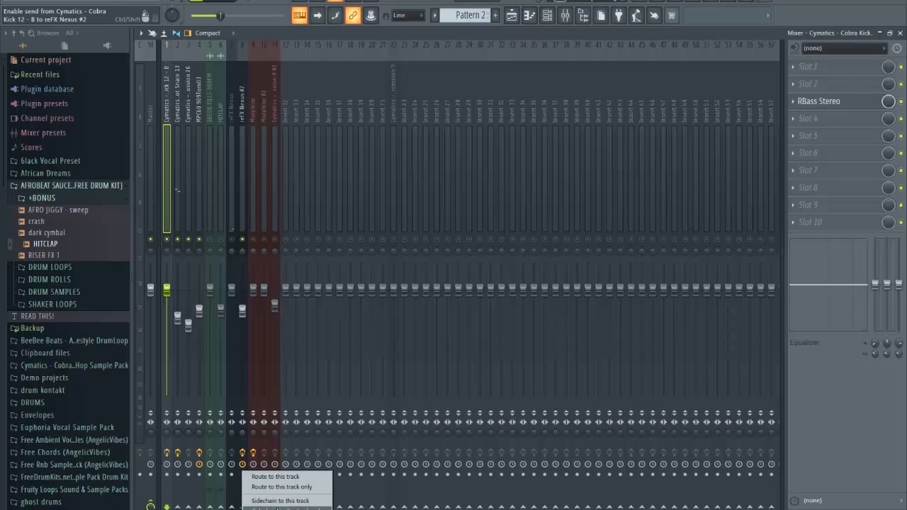
left_click(281, 502)
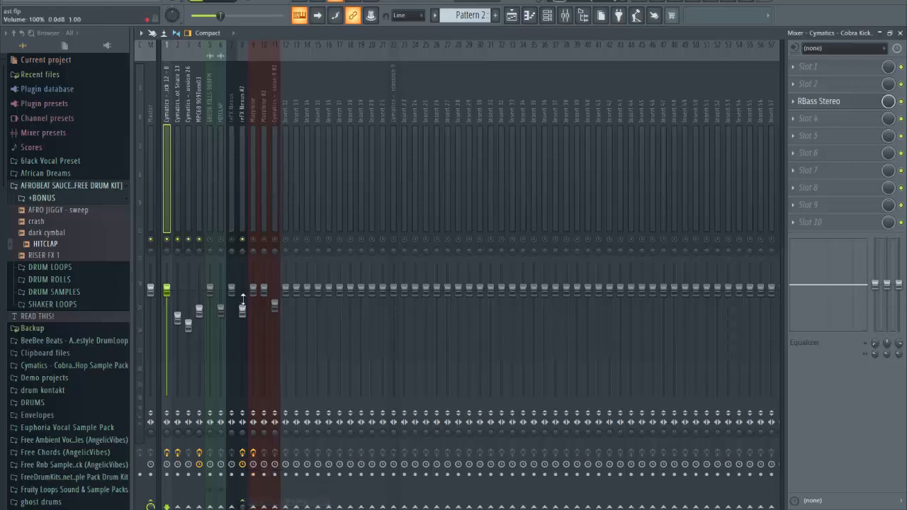
Load Fruity Limiter in slot 2 of reFX Nexus #2, switch it to compressor mode and set its sidechain input to 1.
left_click(243, 217)
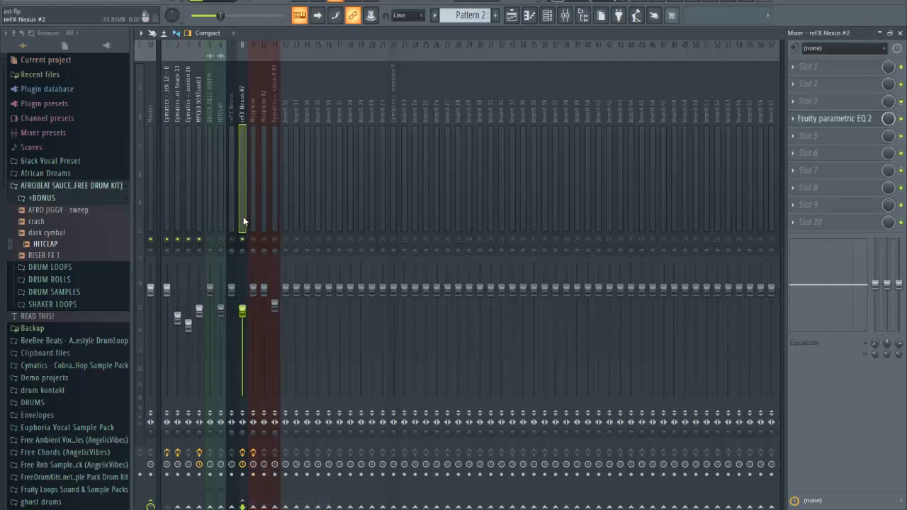
left_click(837, 84)
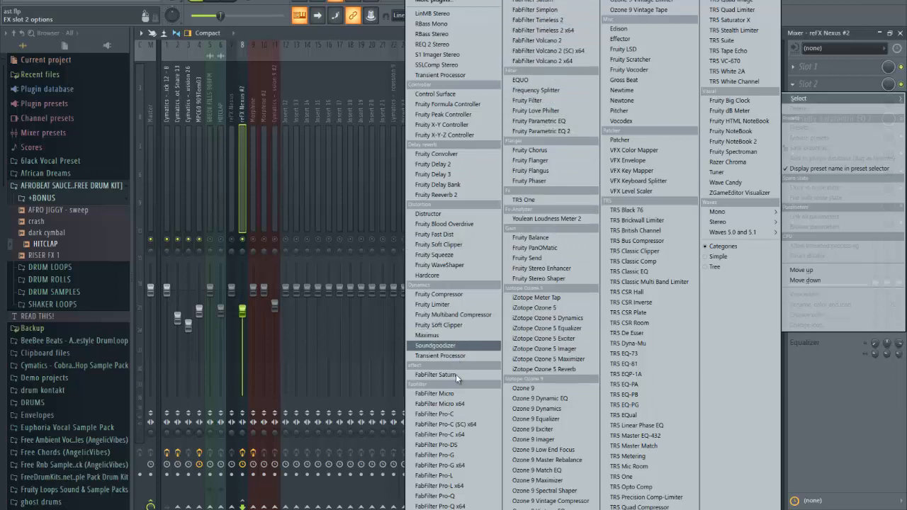
left_click(446, 305)
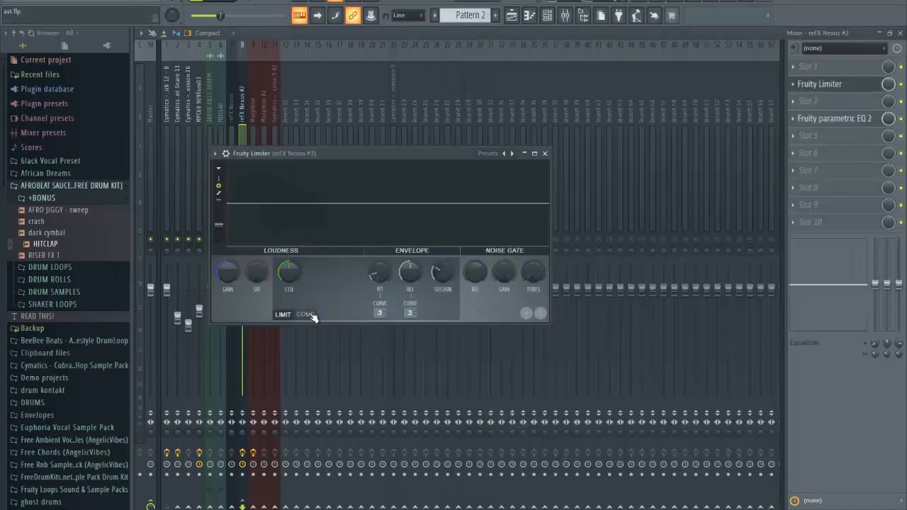
left_click(306, 313)
left_click(415, 316)
left_click(432, 384)
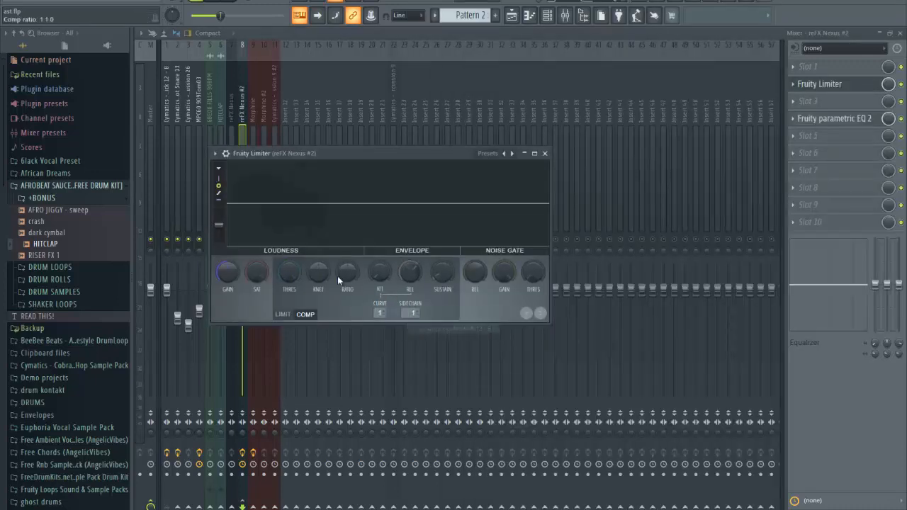
Mute the snare, percussion and 909Tom03 tracks during playback, leaving the equalizer on reFX Nexus #2 in place.
left_click_drag(199, 239, 175, 242)
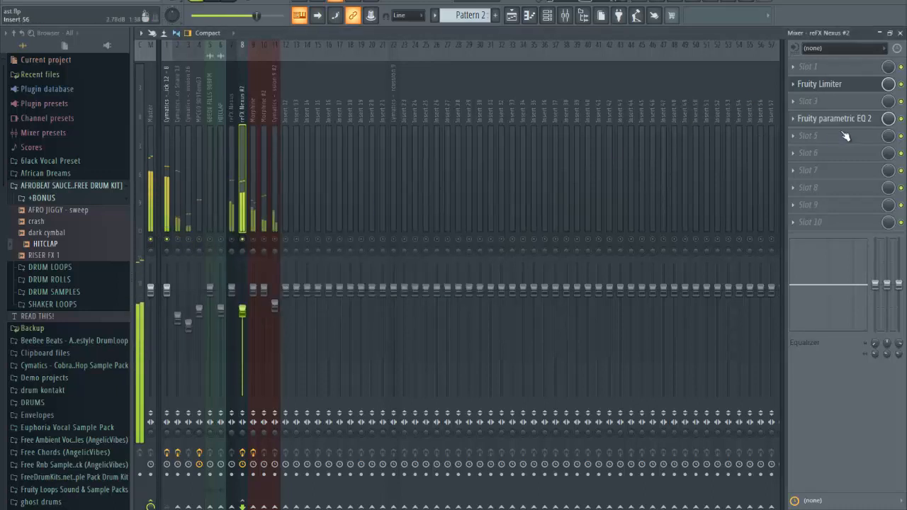
left_click(797, 121)
left_click(796, 123)
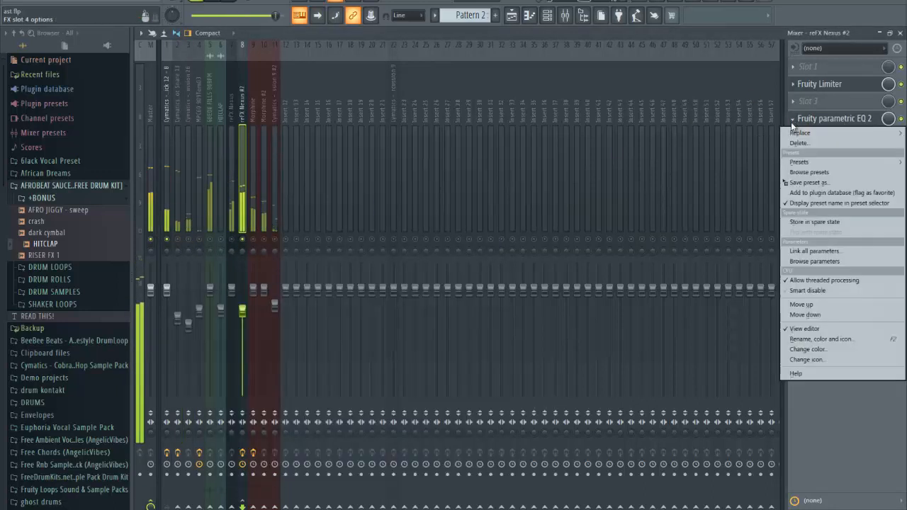
left_click(818, 117)
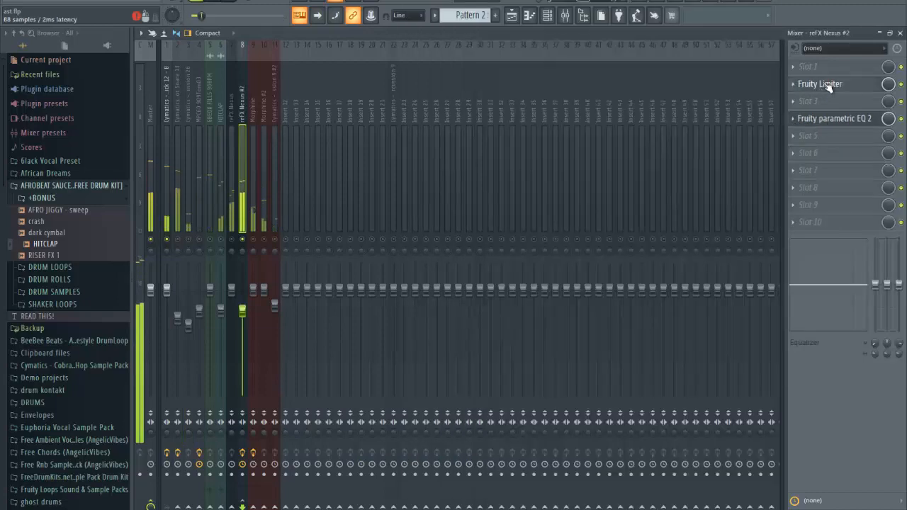
Reopen Fruity Limiter on reFX Nexus #2 and lower its compressor threshold below the sidechained kick's level.
left_click(822, 84)
left_click_drag(294, 271, 292, 331)
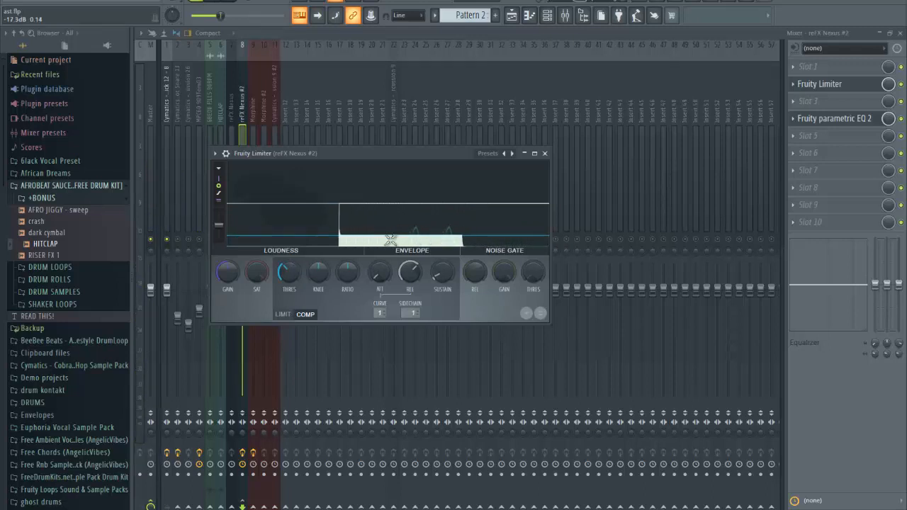
left_click_drag(288, 270, 288, 283)
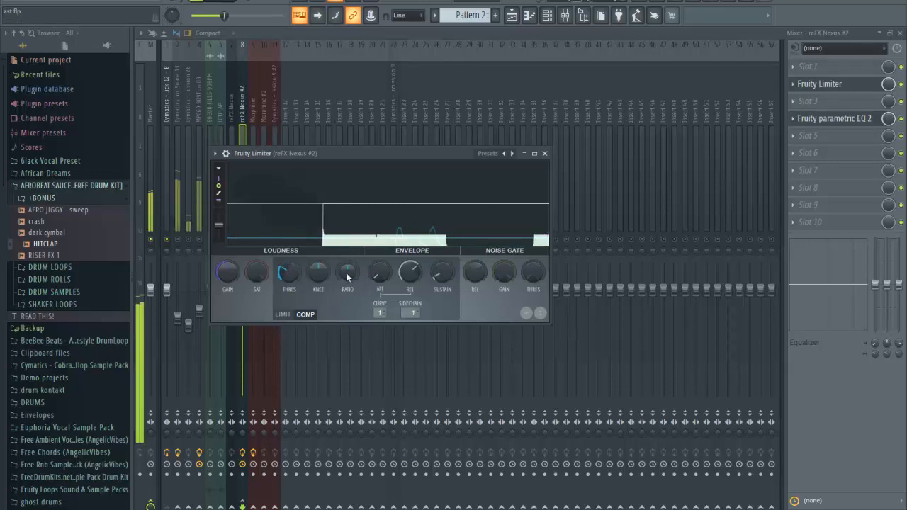
Raise the compressor's ratio and knee in Fruity Limiter on reFX Nexus #2, and close the plugin.
left_click_drag(346, 273, 359, 225)
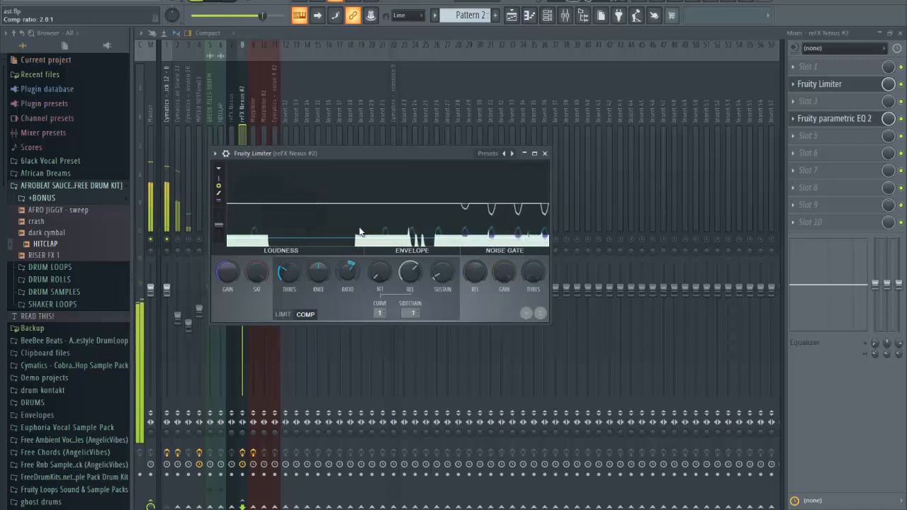
left_click_drag(317, 270, 317, 248)
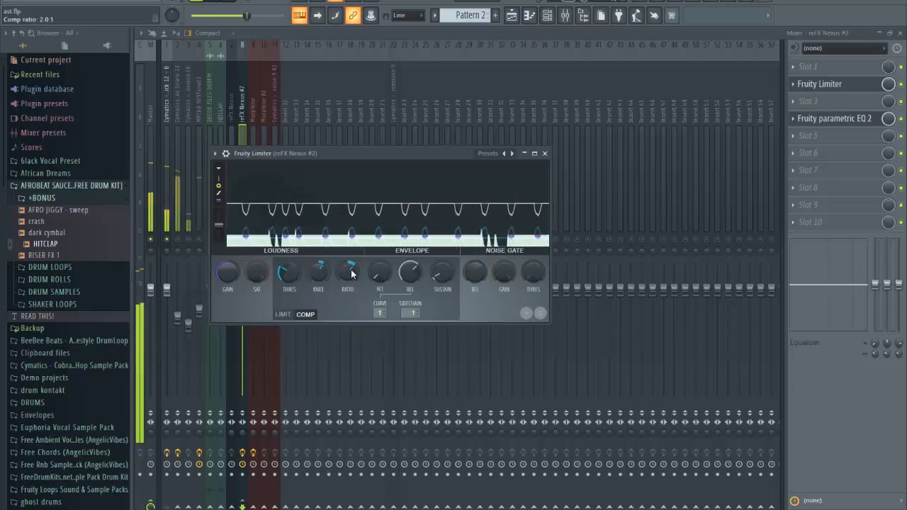
left_click_drag(352, 275, 353, 264)
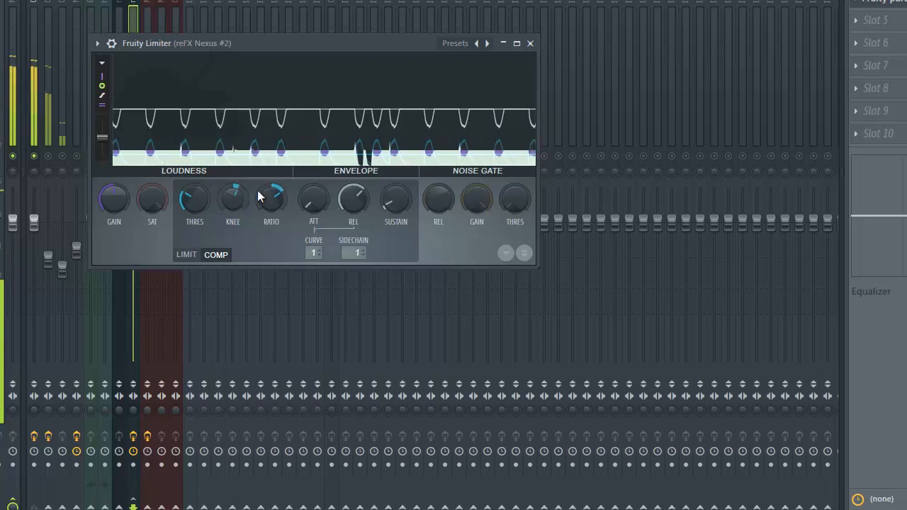
left_click(530, 43)
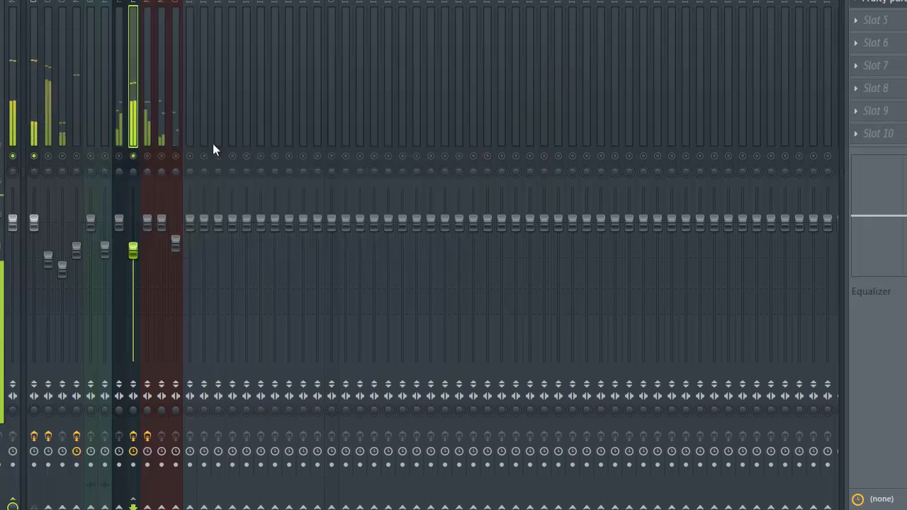
Unmute all mixer tracks, and mute only reFX Nexus, Morphine, Morphine #2 and the percussion track on insert 11.
left_click(49, 156)
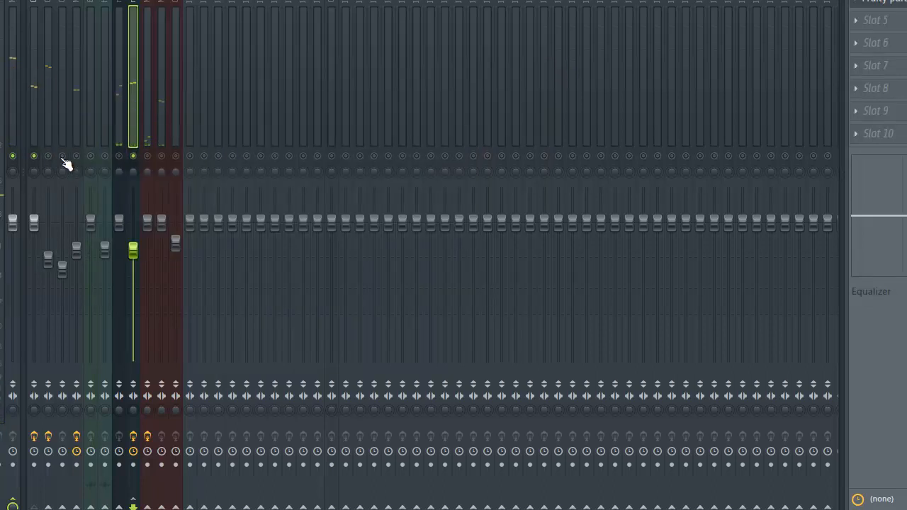
right_click(62, 157)
right_click(63, 156)
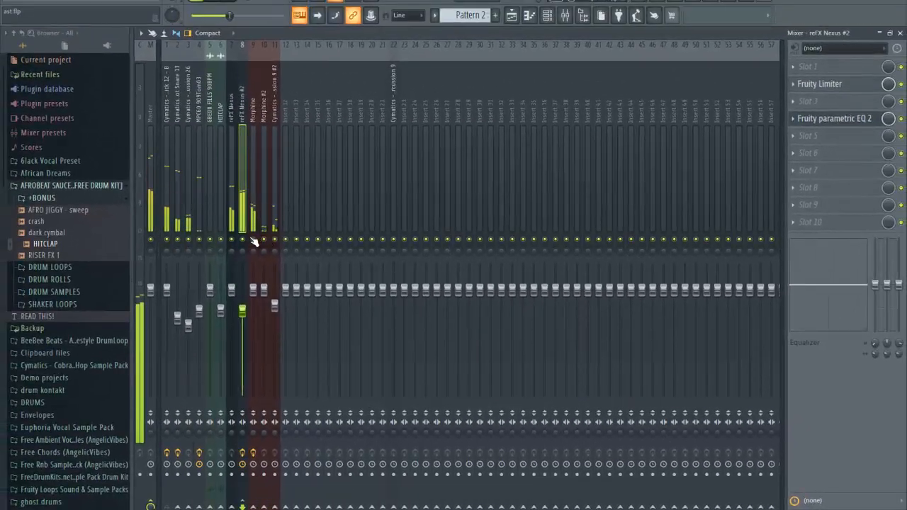
left_click(254, 240)
left_click(234, 240)
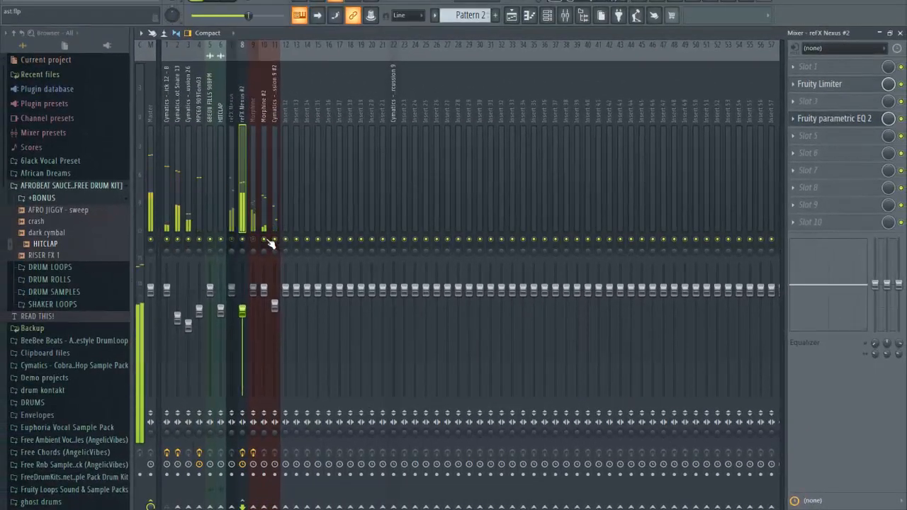
left_click(266, 240)
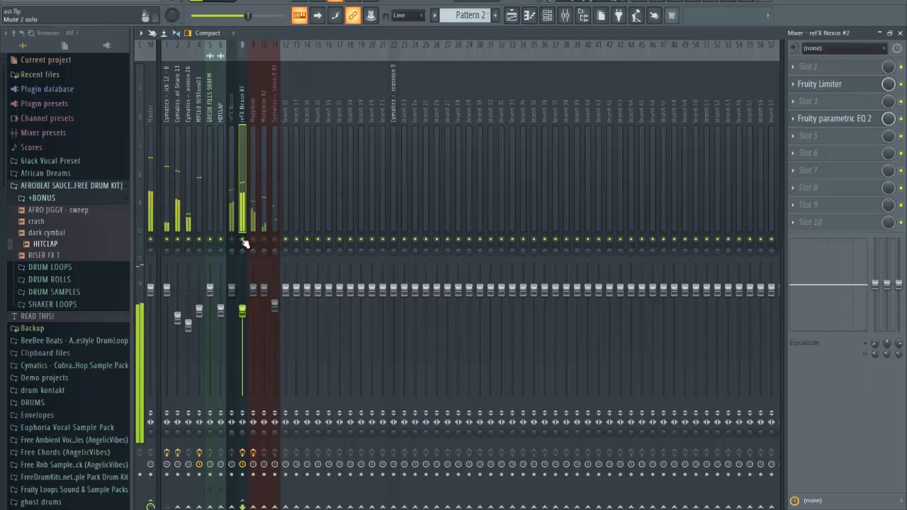
Select the reFX Nexus track and play it back in solo.
left_click(232, 210)
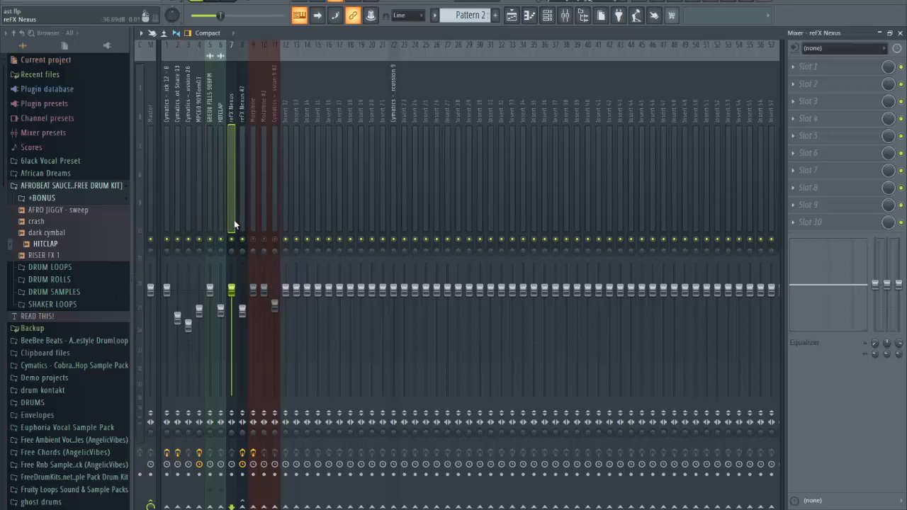
key("space")
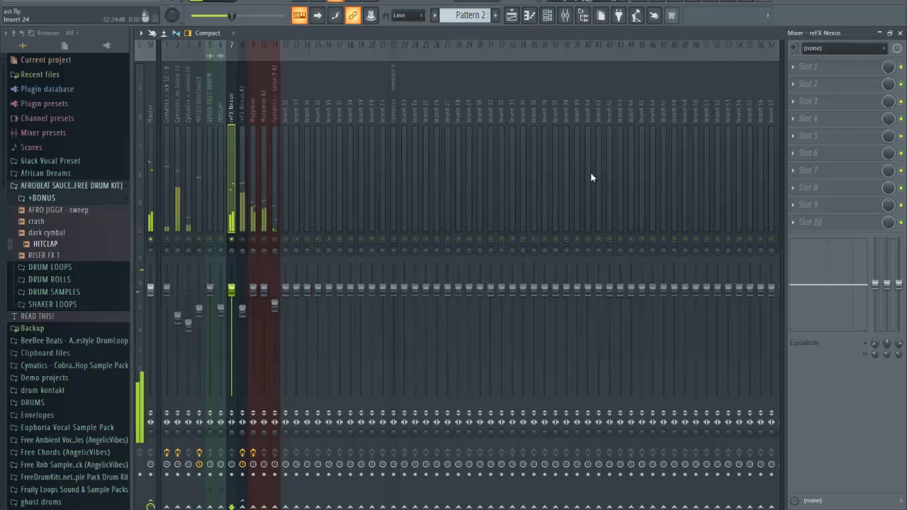
left_click(825, 119)
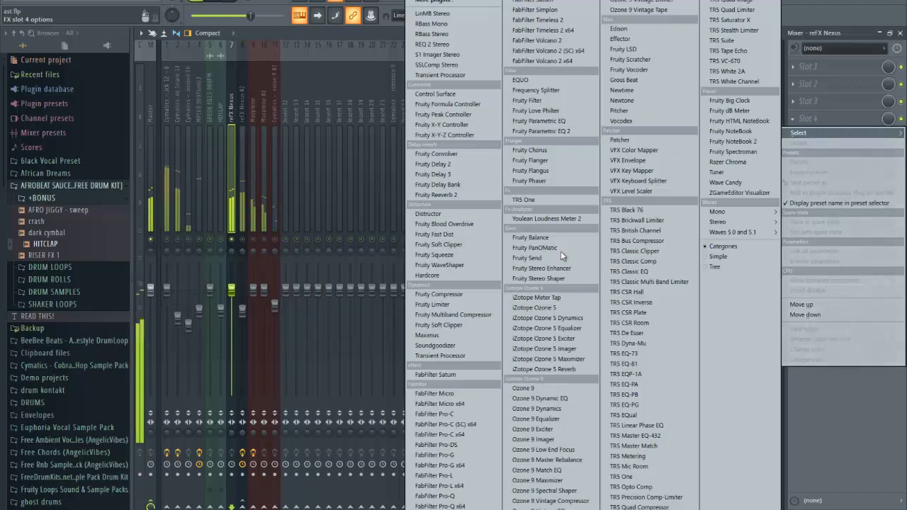
left_click_drag(553, 120, 562, 122)
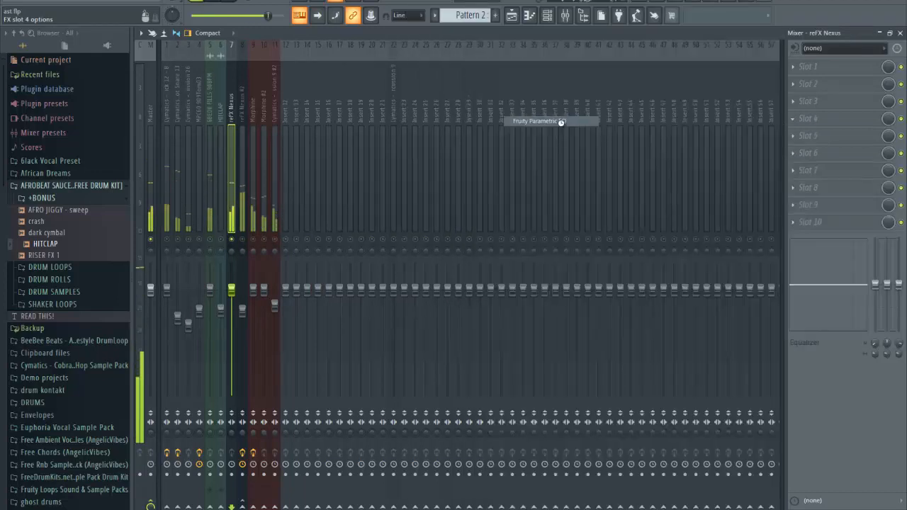
left_click(793, 119)
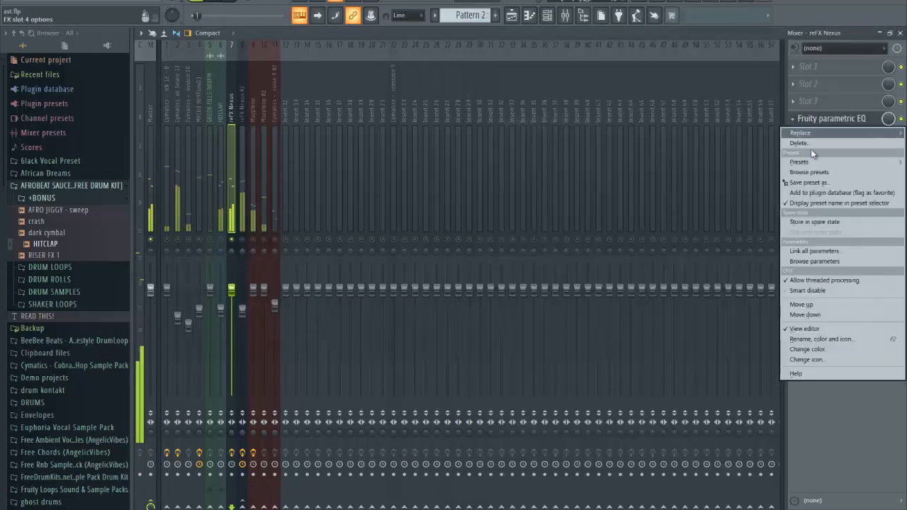
left_click(814, 144)
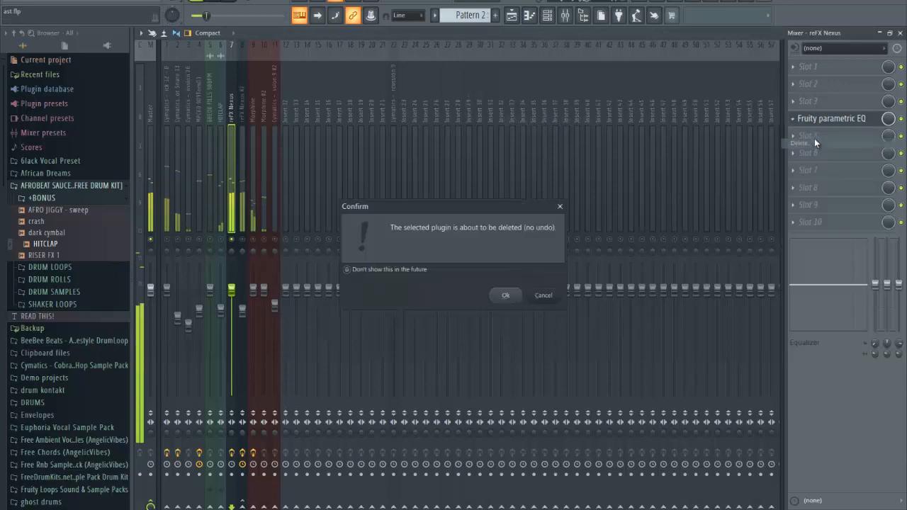
left_click(506, 295)
Load Fruity Parametric EQ 2 in slot 4 of reFX Nexus and set band 1 to a high pass at about 100 Hz.
left_click(847, 122)
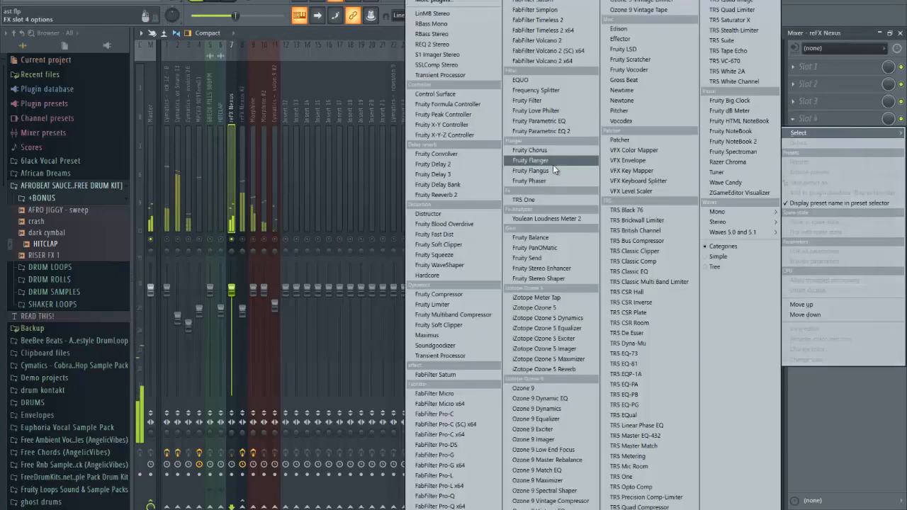
left_click(555, 134)
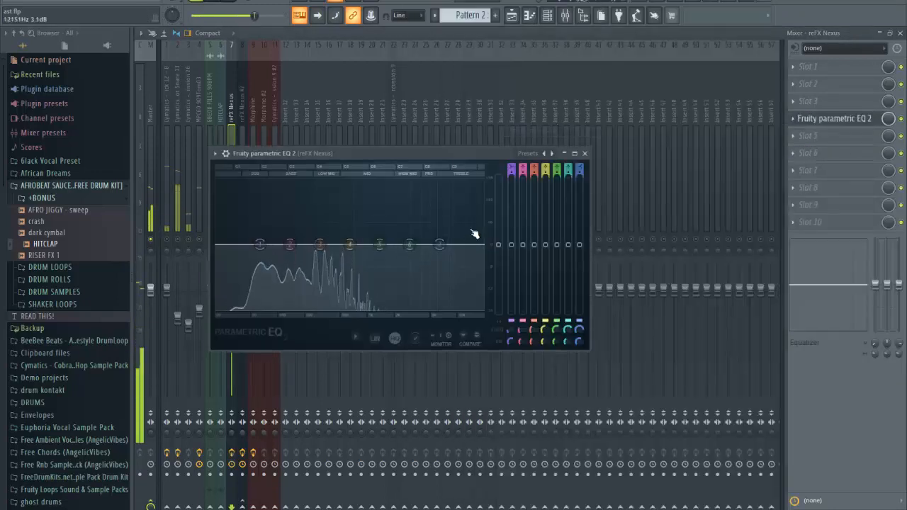
left_click_drag(506, 171, 513, 130)
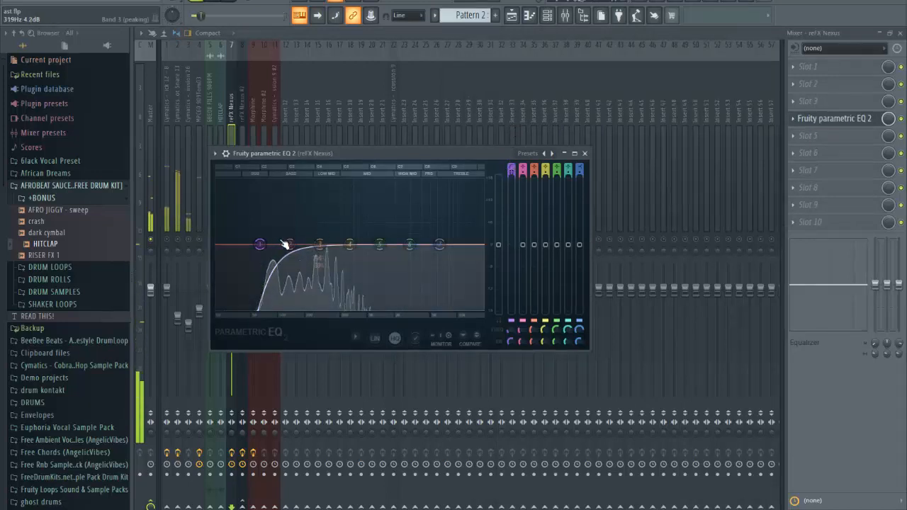
left_click_drag(260, 245, 366, 241)
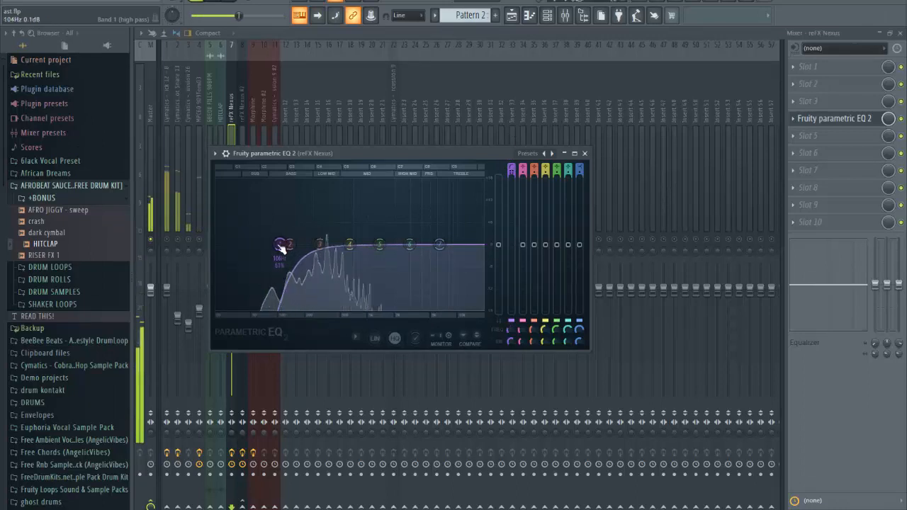
left_click_drag(280, 245, 276, 246)
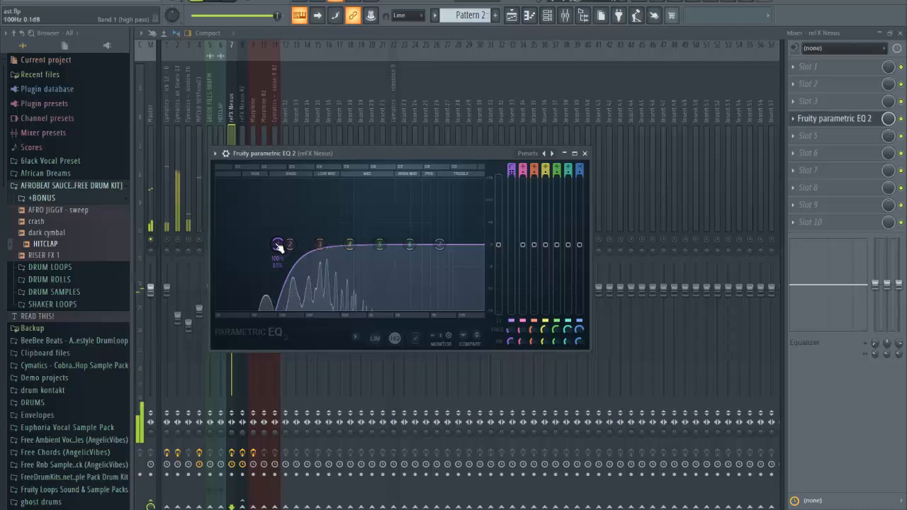
mouse_move(277, 245)
left_mouse_down()
mouse_move(265, 246)
mouse_move(286, 248)
left_mouse_up()
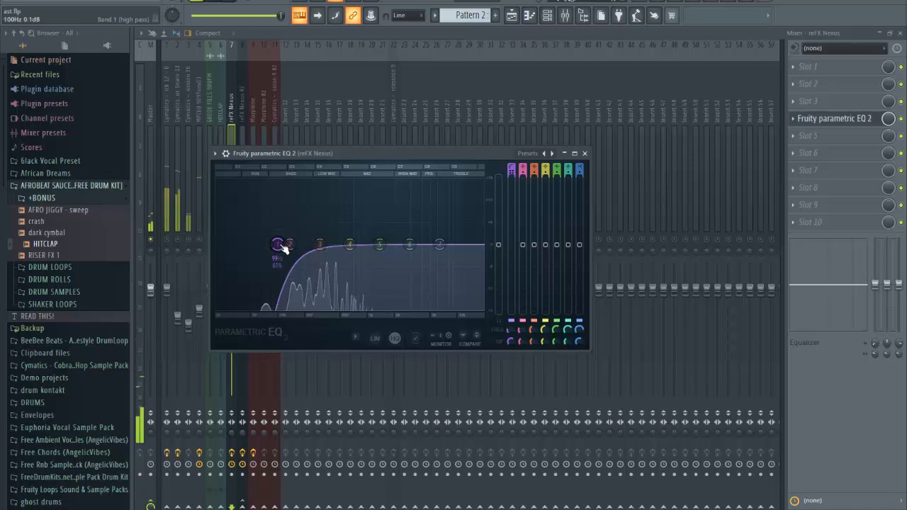
left_click(585, 153)
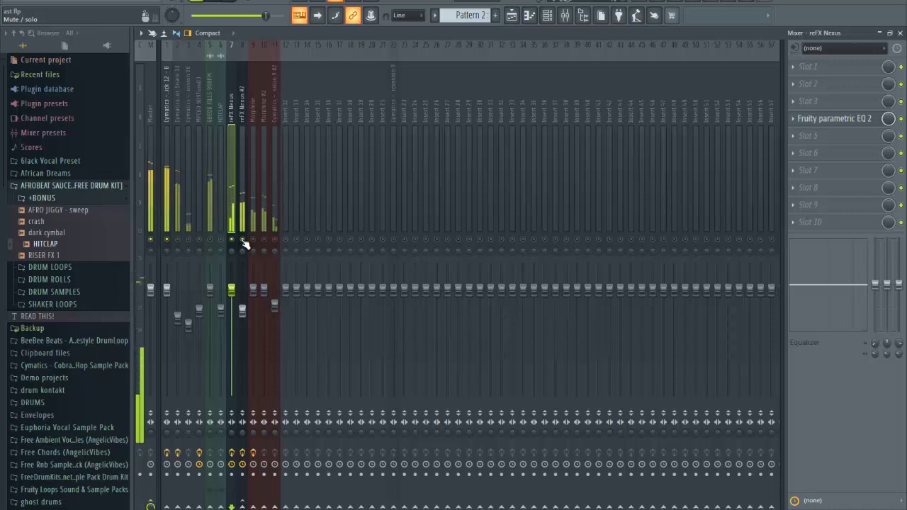
Save the project and bring the snare, percussion, tom, fills, HITCLAP and Morphine tracks back into the mix.
key("ctrl+s")
left_click(177, 240)
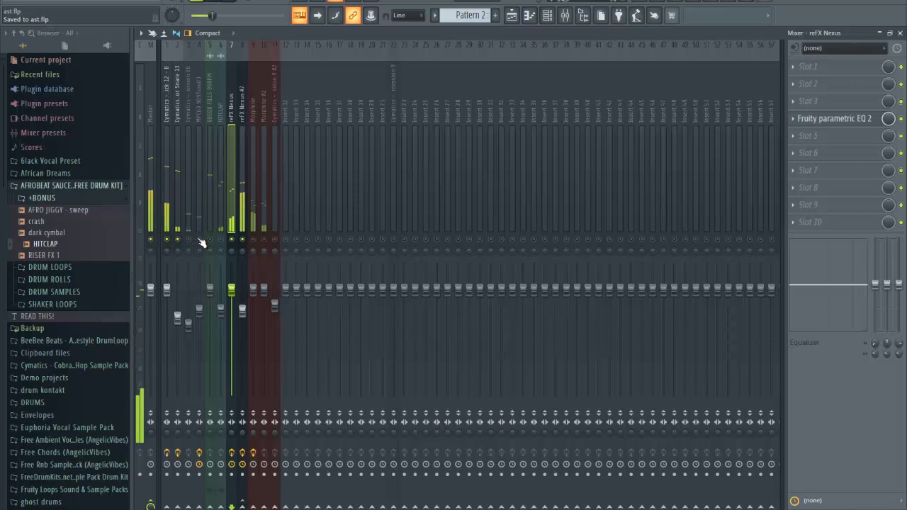
left_click(189, 239)
left_click(199, 239)
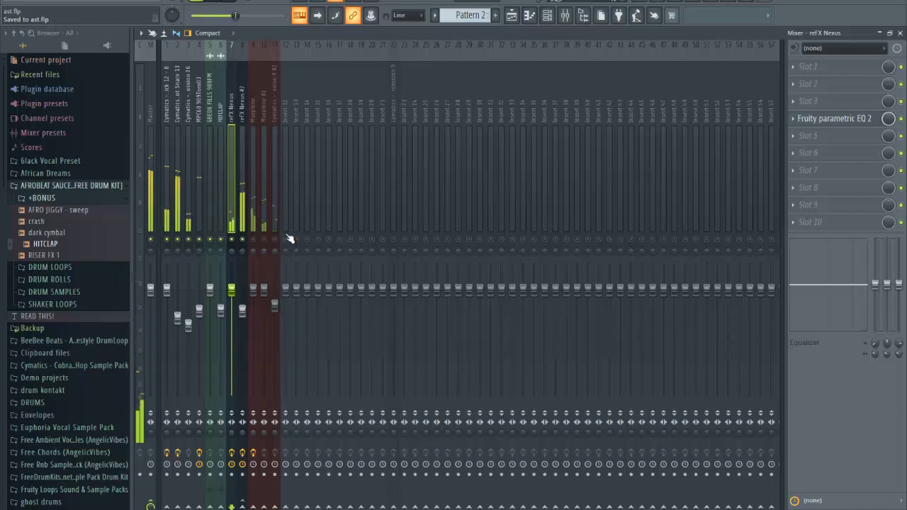
left_click(253, 222)
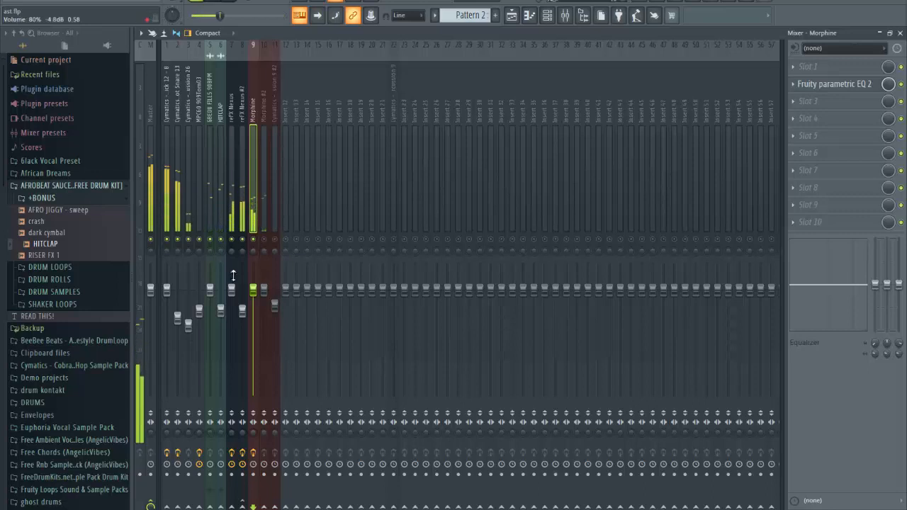
Solo the reFX Nexus track and widen its stereo separation to about 48% separated.
left_click(232, 212)
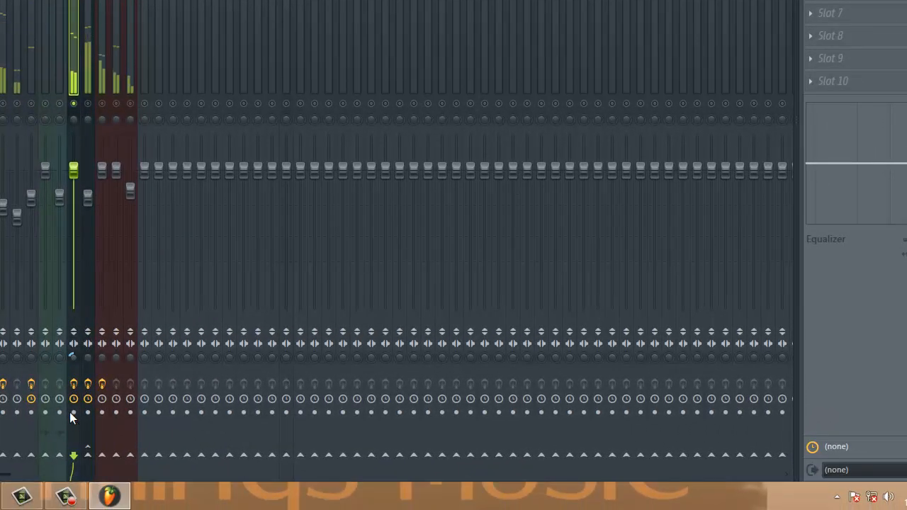
left_click_drag(69, 413, 69, 473)
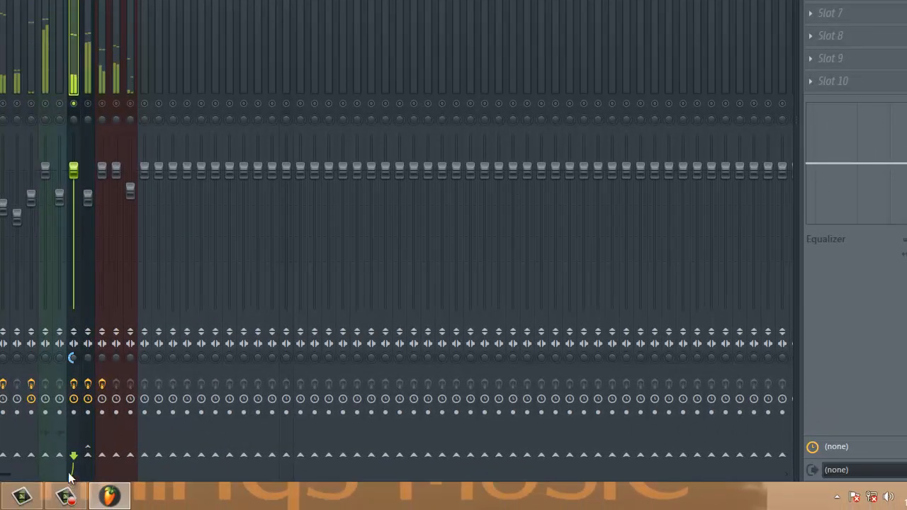
left_click_drag(74, 357, 75, 326)
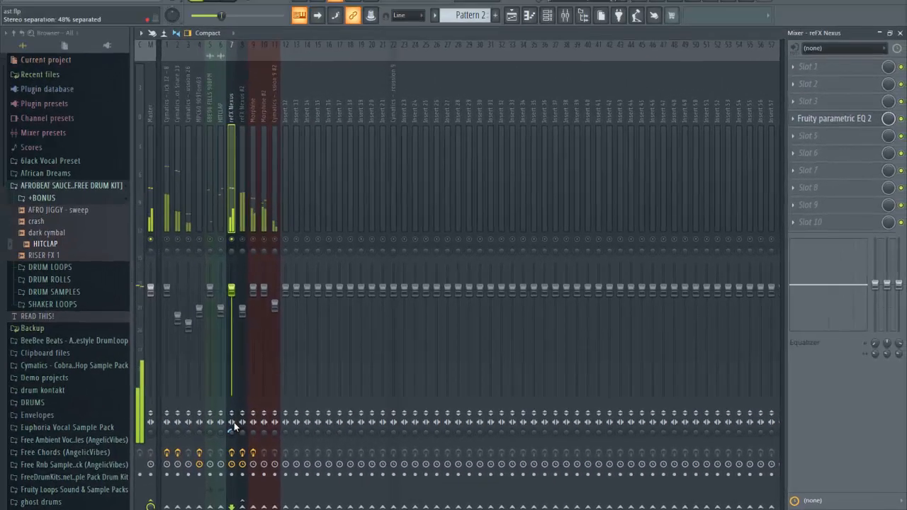
left_click_drag(234, 423, 231, 433)
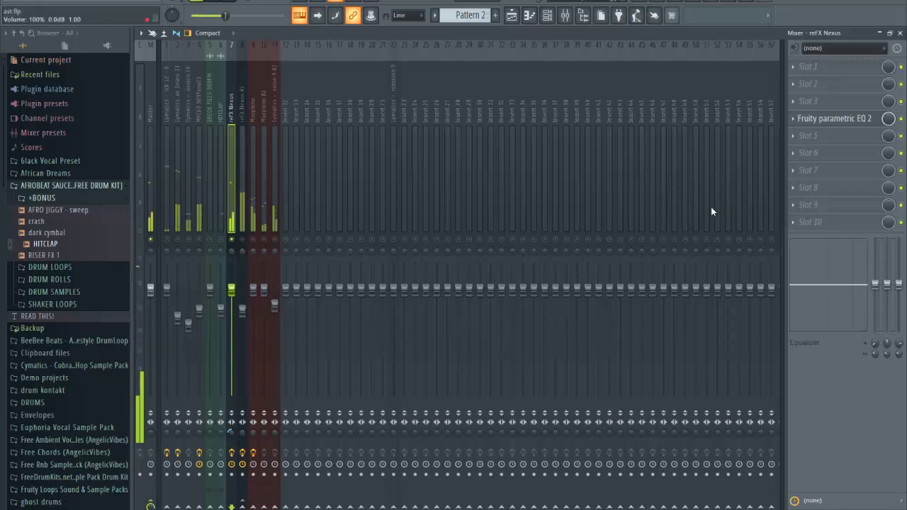
Find Fruity Stereo Shaper by searching for "stereo s" and load it in slot 5 of reFX Nexus.
left_click(825, 140)
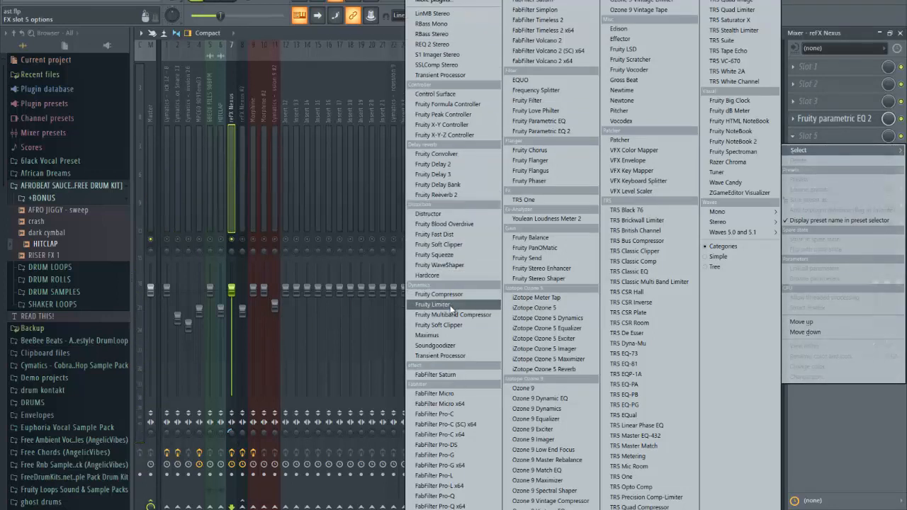
left_click(465, 3)
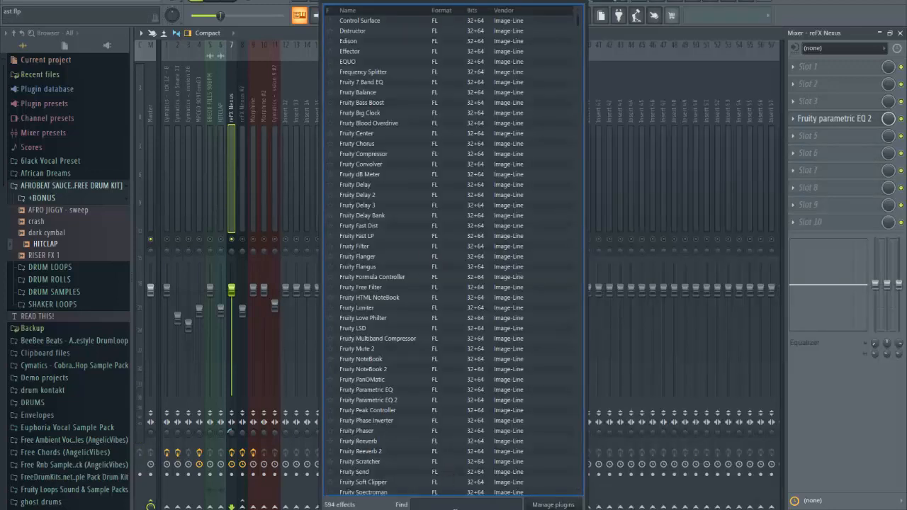
type("stereo")
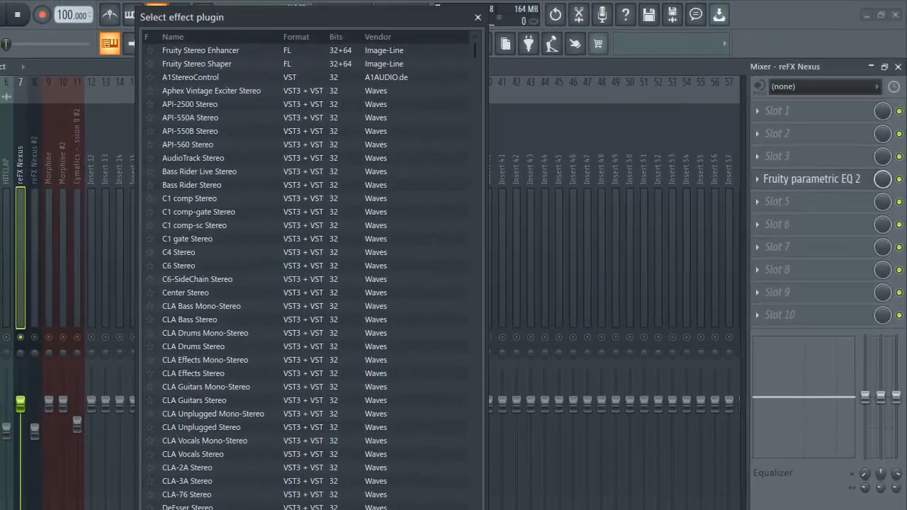
type(" s")
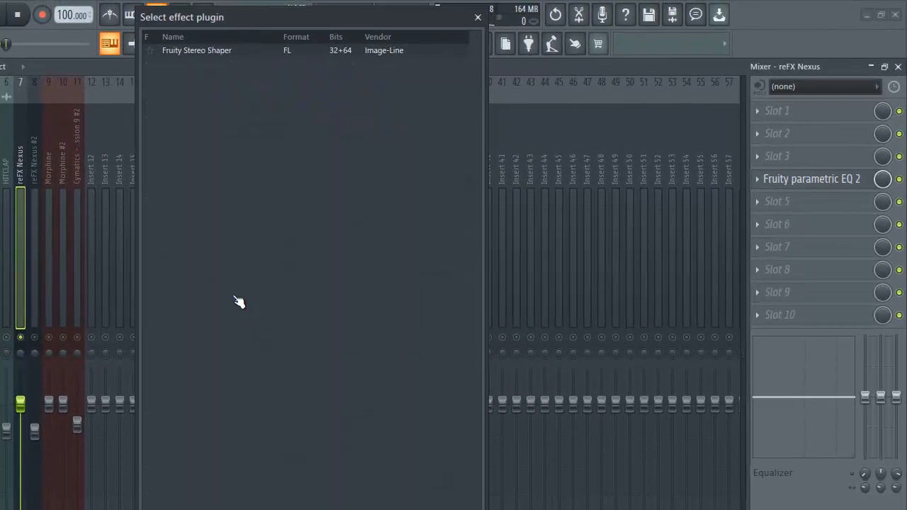
double_click(170, 53)
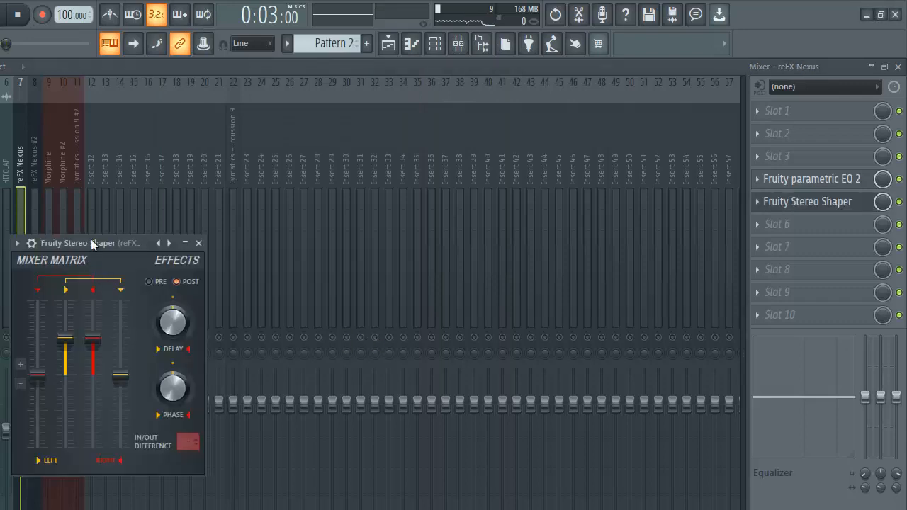
left_click_drag(92, 243, 394, 242)
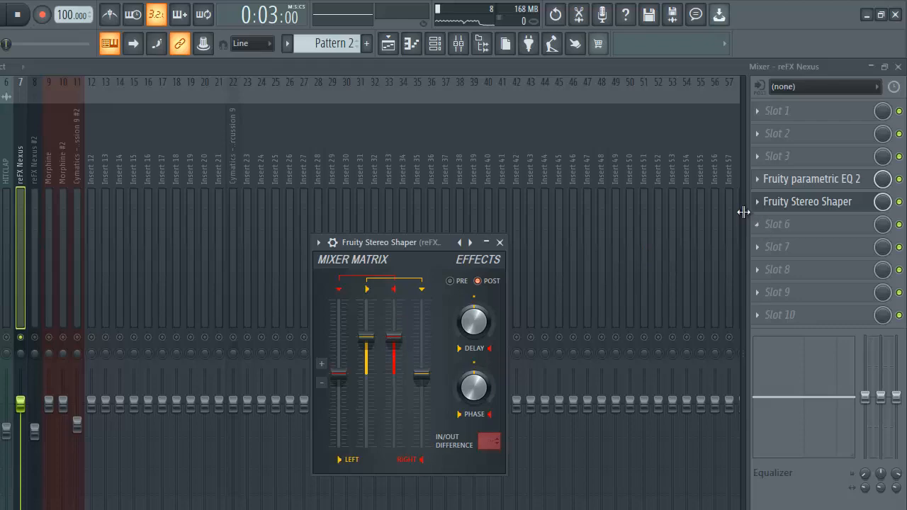
Delete Fruity Stereo Shaper from slot 5 of the reFX Nexus track.
left_click(764, 203)
left_click(778, 234)
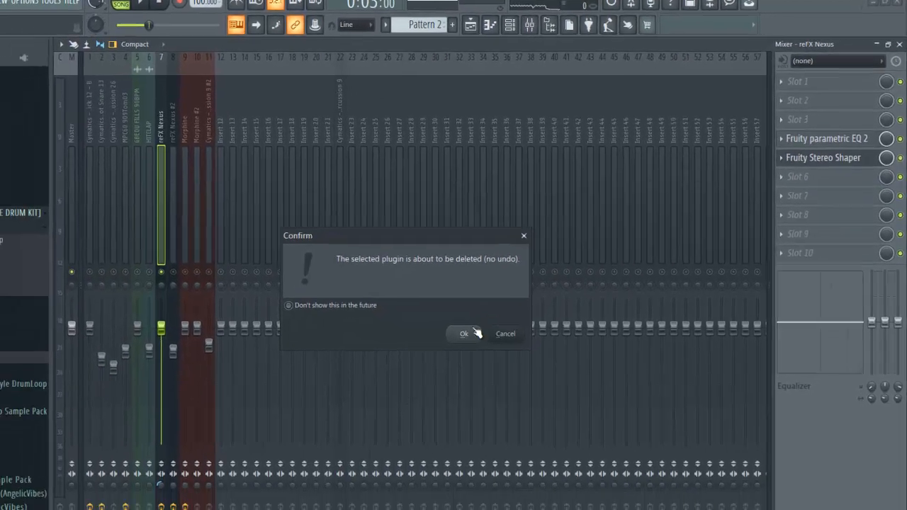
left_click(403, 391)
Find Fruity Stereo Enhancer by searching the plugins for "stereo e" and load it in slot 5 of reFX Nexus.
left_click(818, 135)
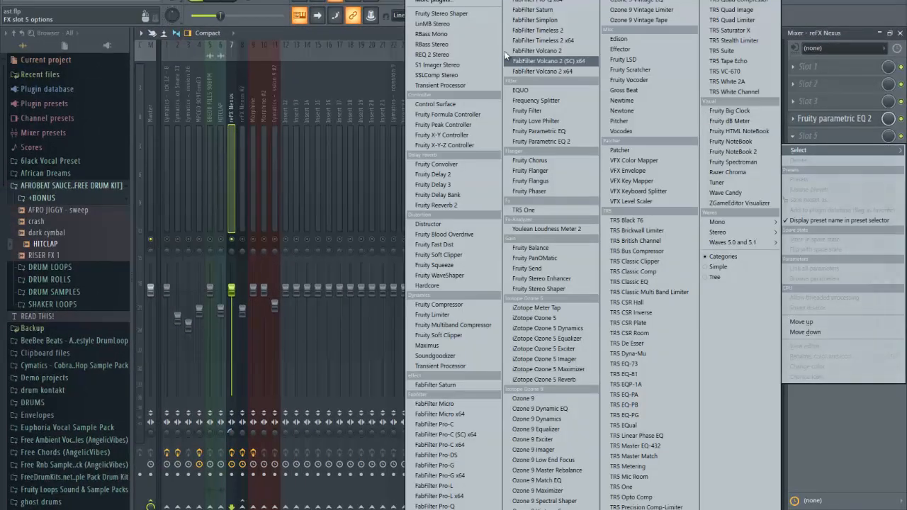
left_click(429, 2)
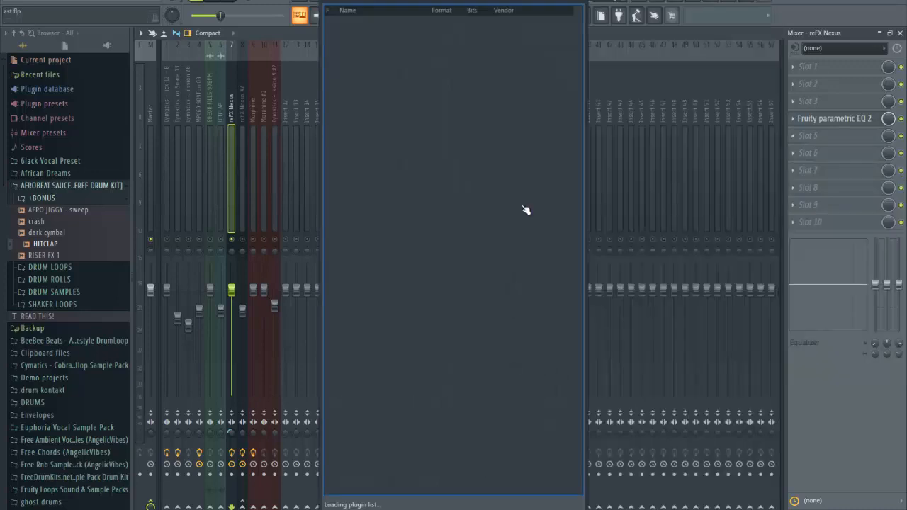
type("stereo")
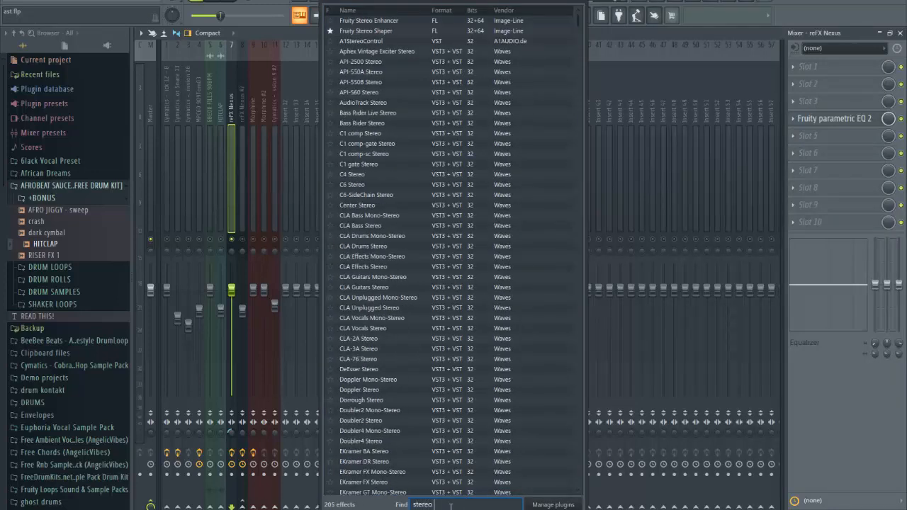
type(" e")
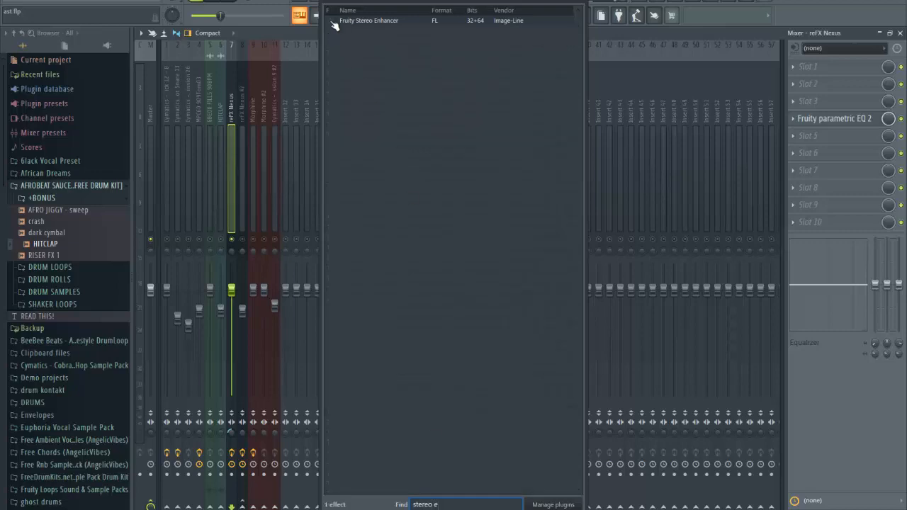
double_click(333, 21)
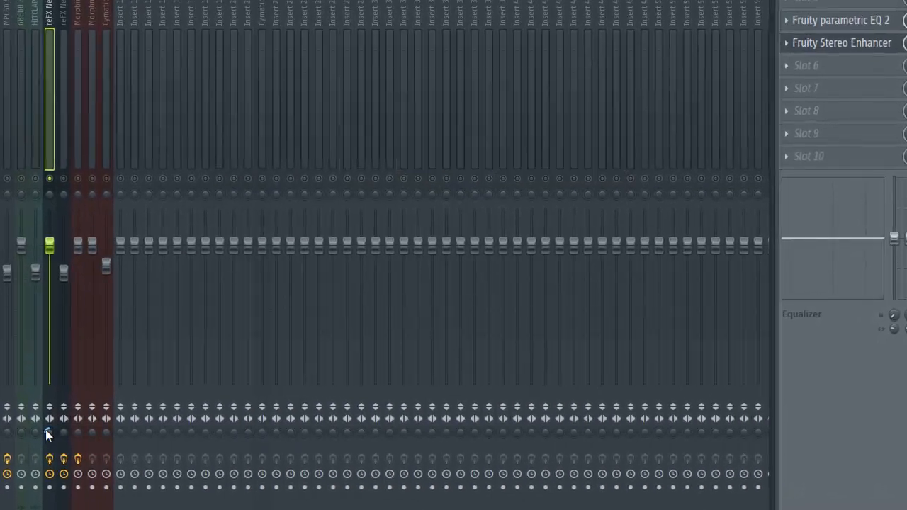
Reset the reFX Nexus track's own stereo separation and widen the sound with Fruity Stereo Enhancer's stereo separation instead.
right_click(229, 431)
left_click(93, 335)
left_click(837, 43)
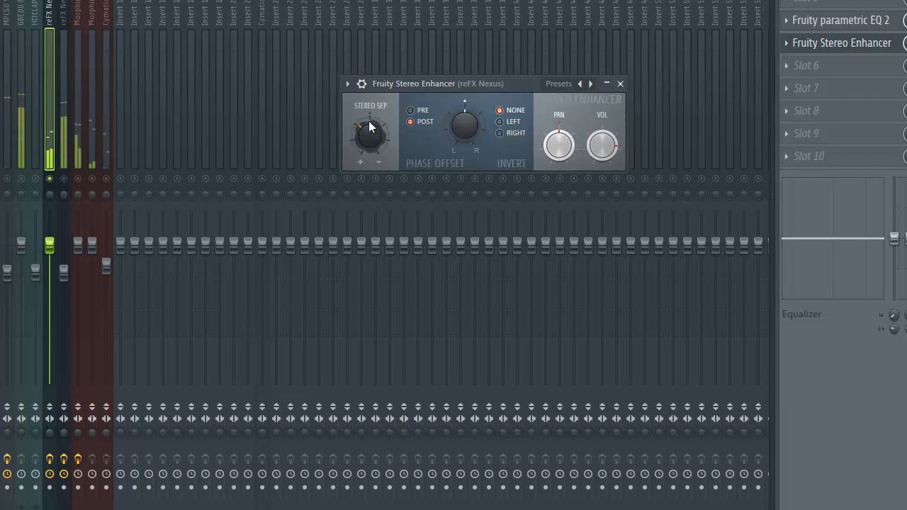
left_click_drag(368, 119, 391, 75)
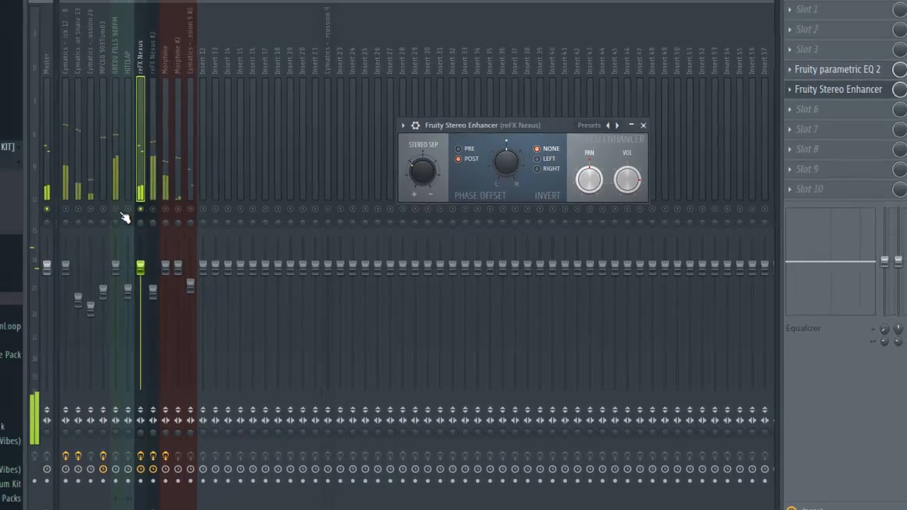
Close Fruity Stereo Enhancer, unmute the kick, snare, percussion, tom, fills and HITCLAP tracks, and save the project.
left_click(23, 180)
left_click_drag(223, 243, 174, 243)
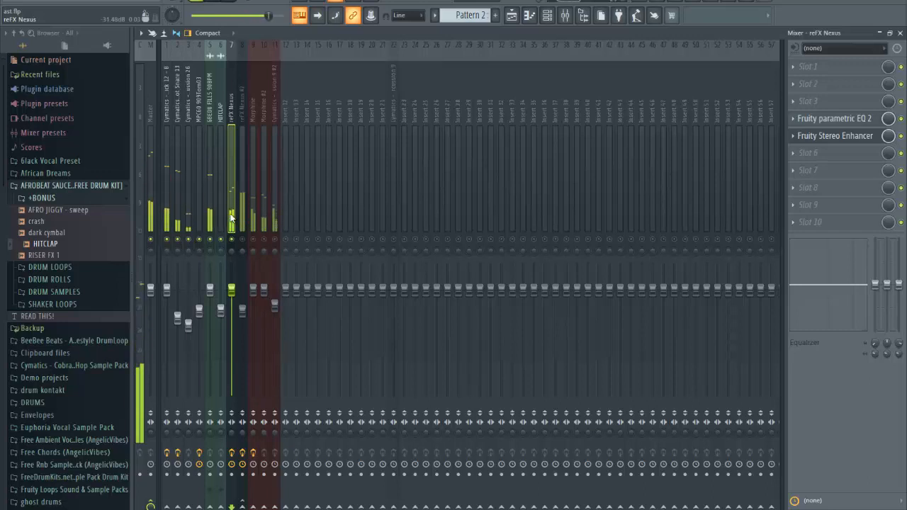
key("ctrl+s")
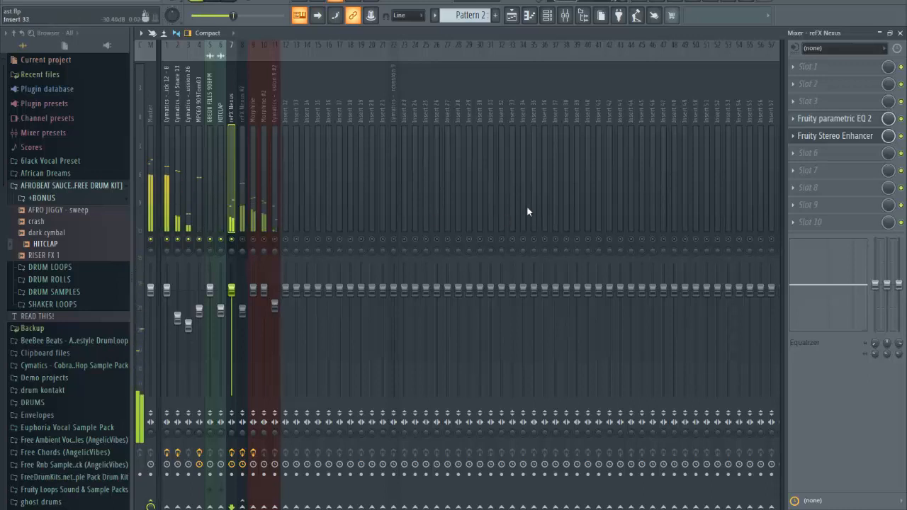
Dock the empty mixer track Insert 32 to the right and rename it "reverb".
right_click(504, 207)
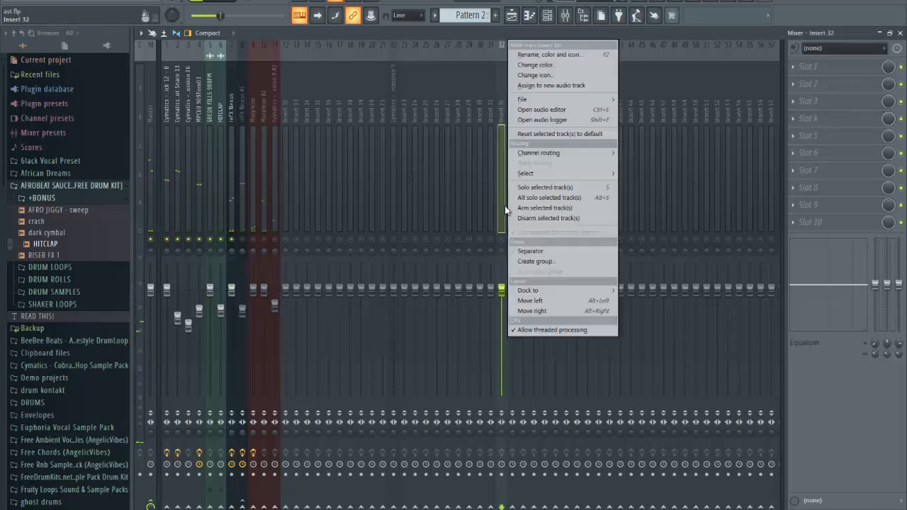
mouse_move(595, 292)
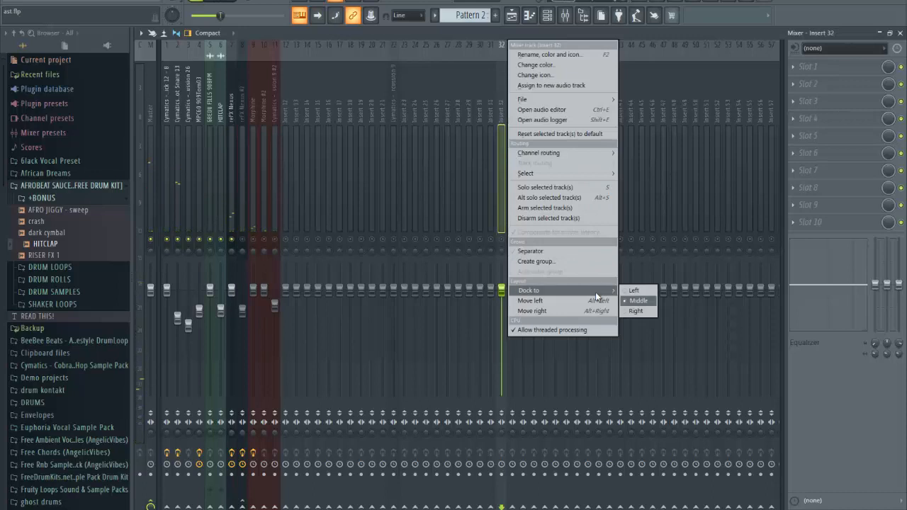
left_click(636, 310)
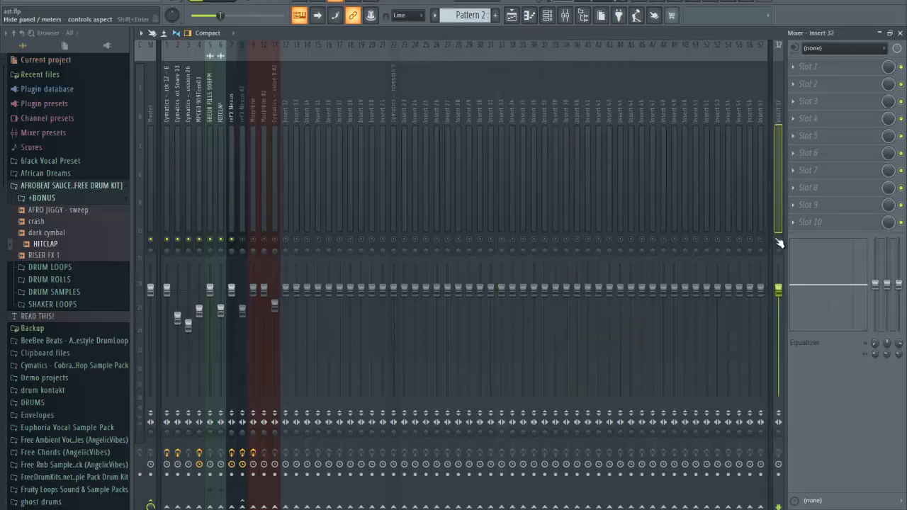
right_click(780, 133)
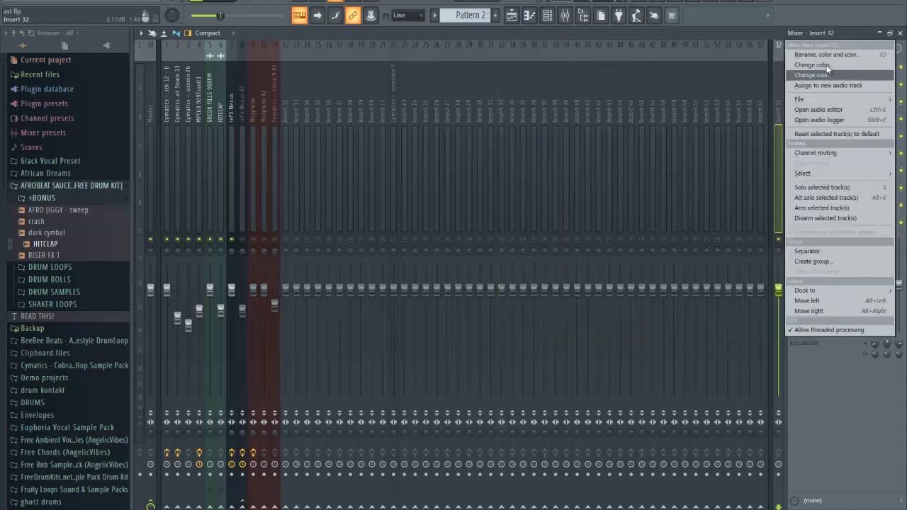
left_click(828, 55)
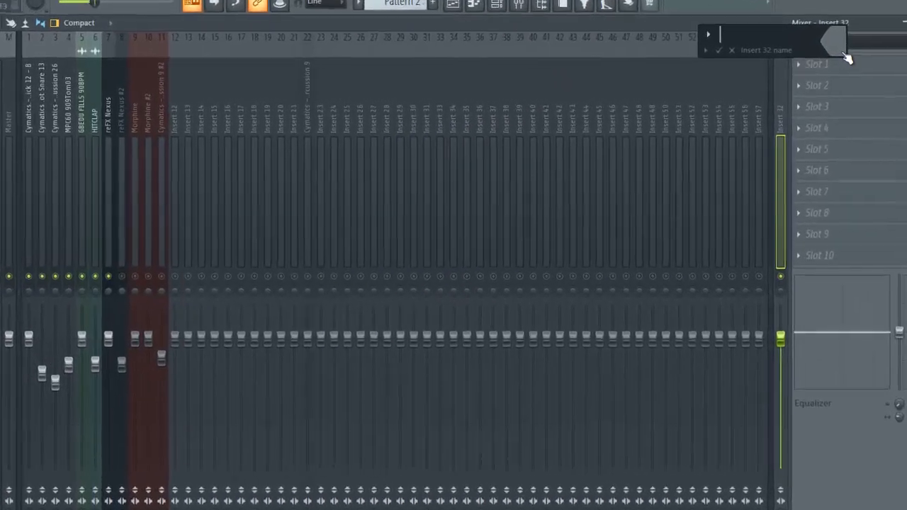
type("reverb")
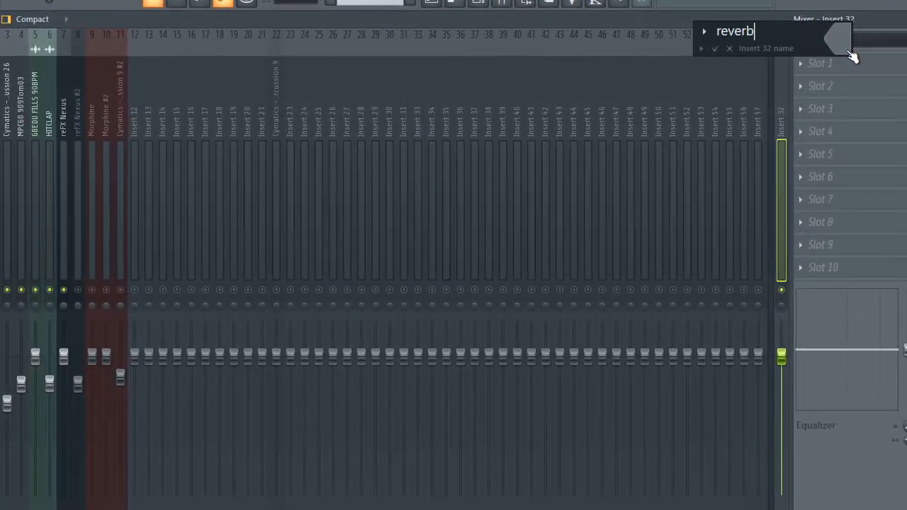
key("Return")
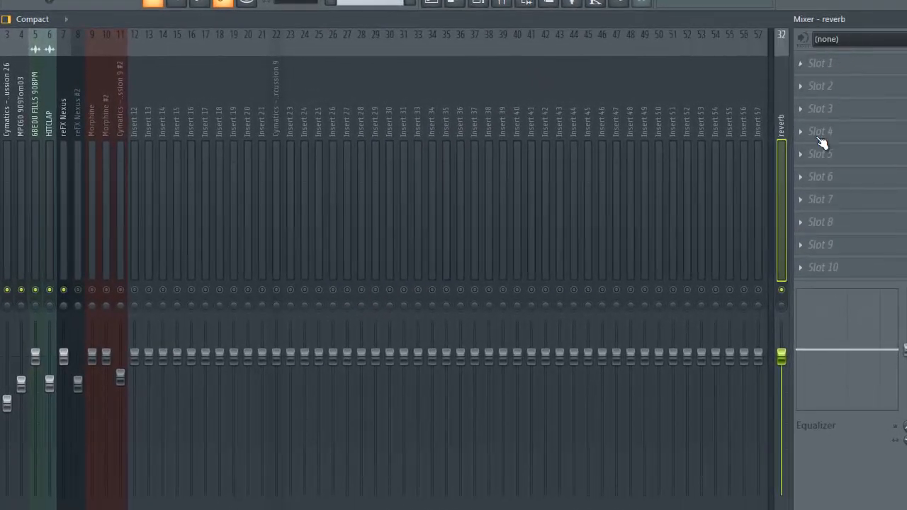
Load Fruity Reeverb 2 in slot 1 of the reverb track with full wet, no dry signal and a larger room size.
left_click(851, 61)
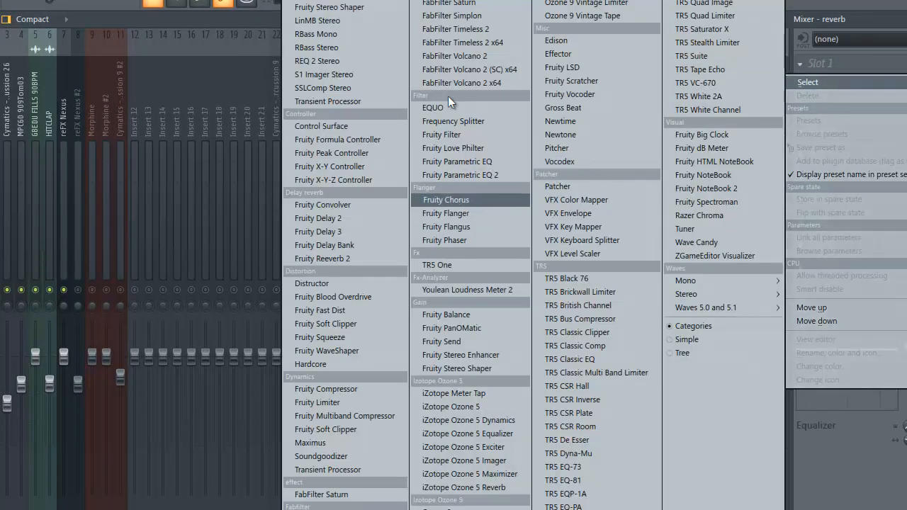
left_click(360, 258)
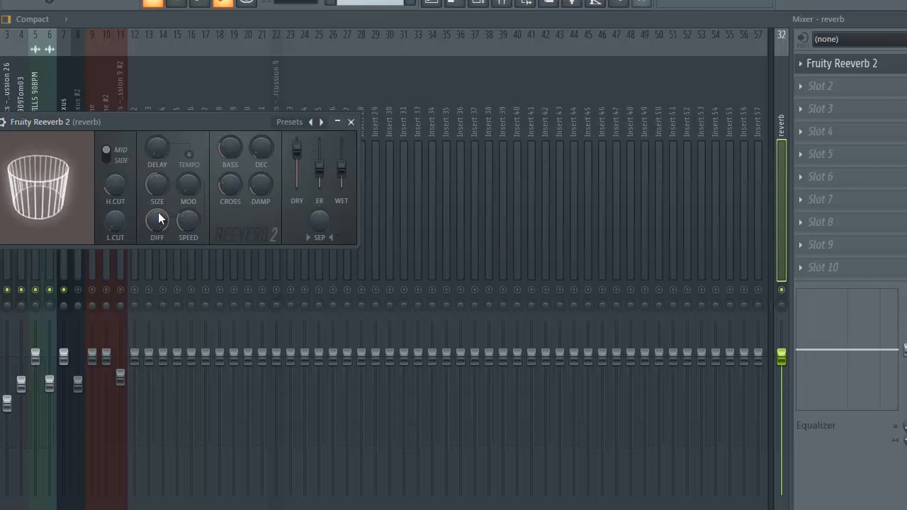
left_click_drag(349, 177, 356, 45)
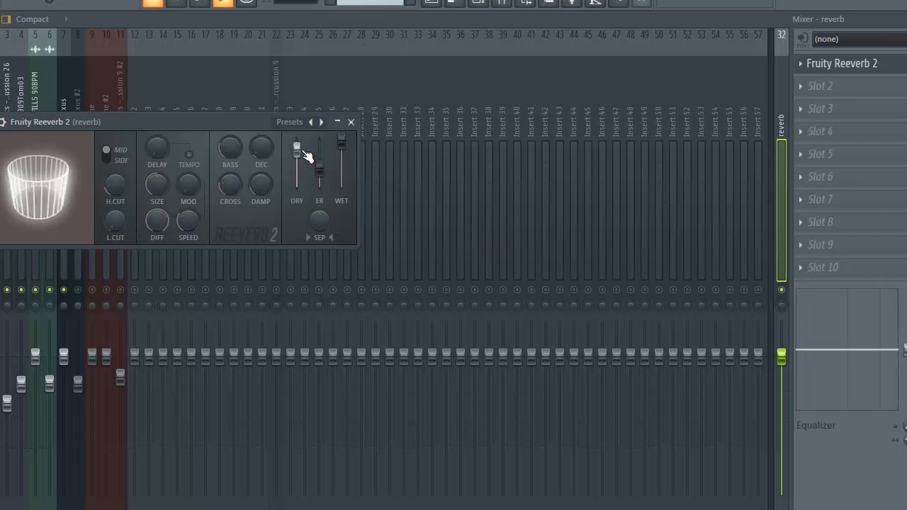
left_click_drag(299, 150, 297, 185)
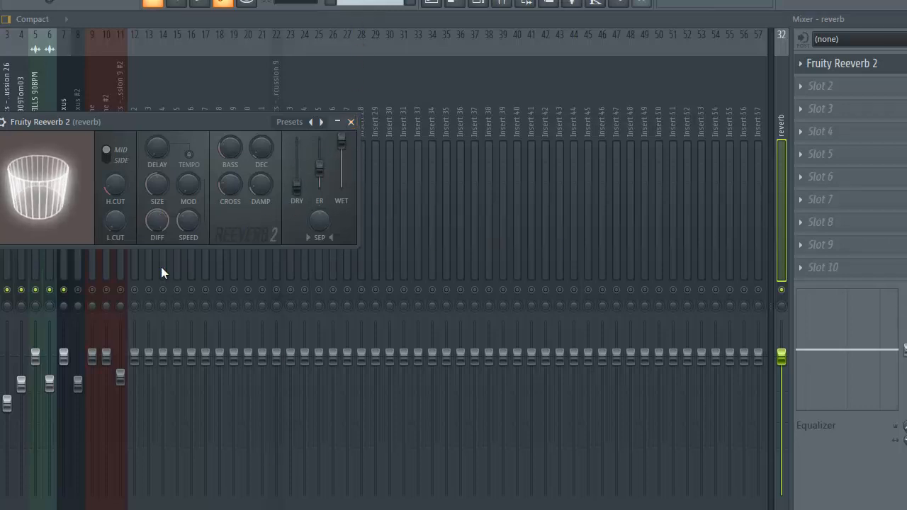
left_click_drag(163, 182, 170, 120)
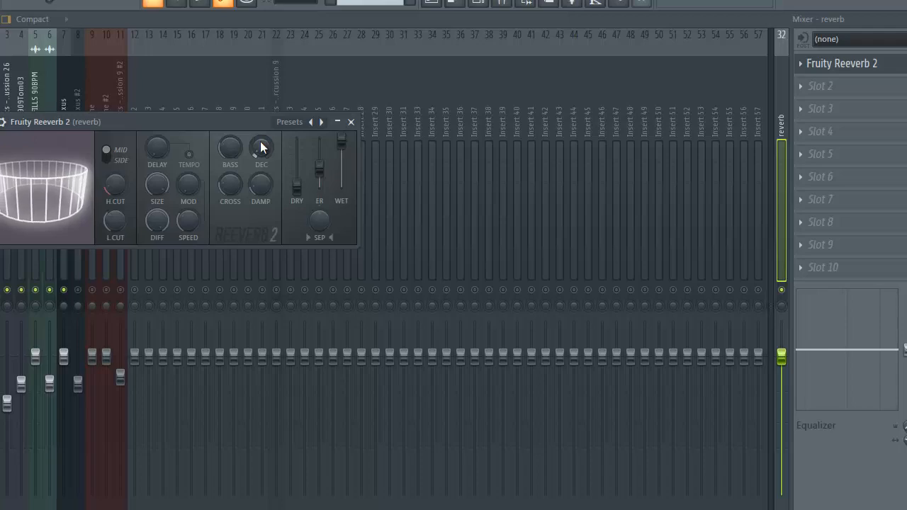
left_click(351, 122)
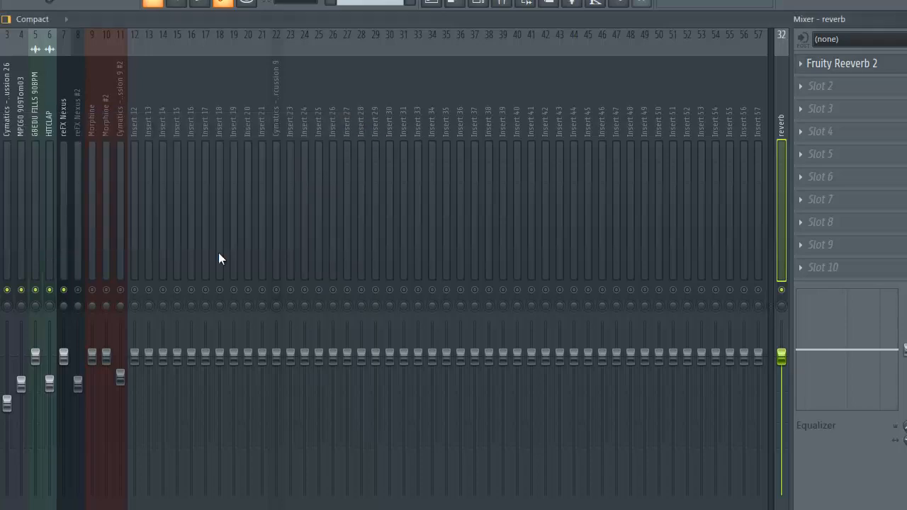
Select reFX Nexus and unmute the kick, snare, percussion, tom, fills and HITCLAP tracks alongside it.
left_click(68, 259)
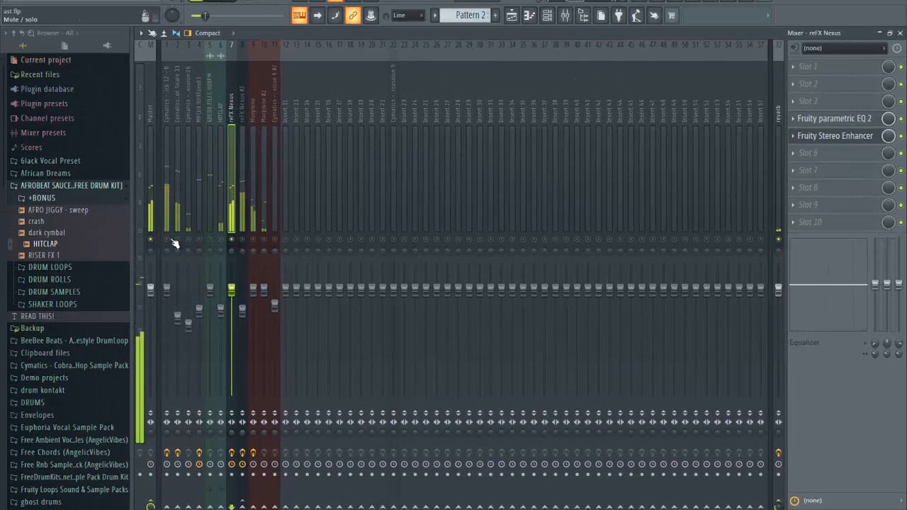
left_click(168, 240)
left_click(177, 239)
left_click(188, 239)
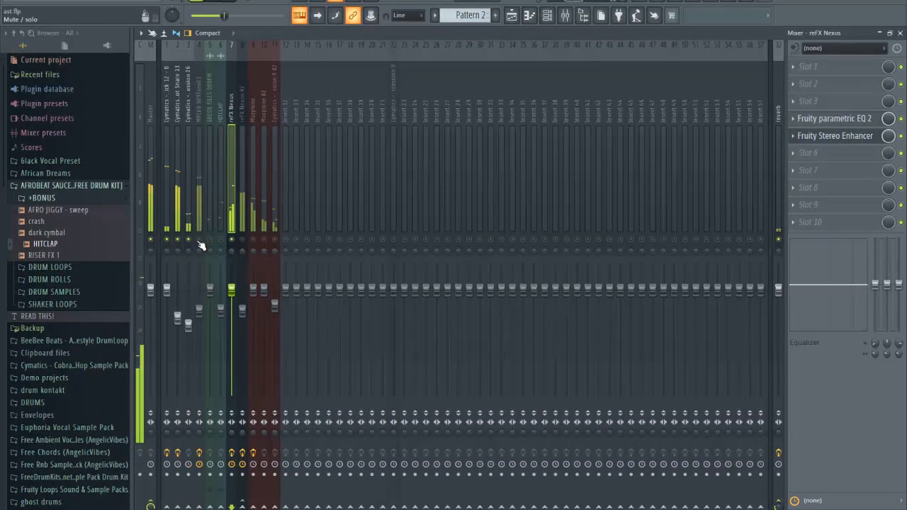
left_click(199, 240)
left_click(210, 239)
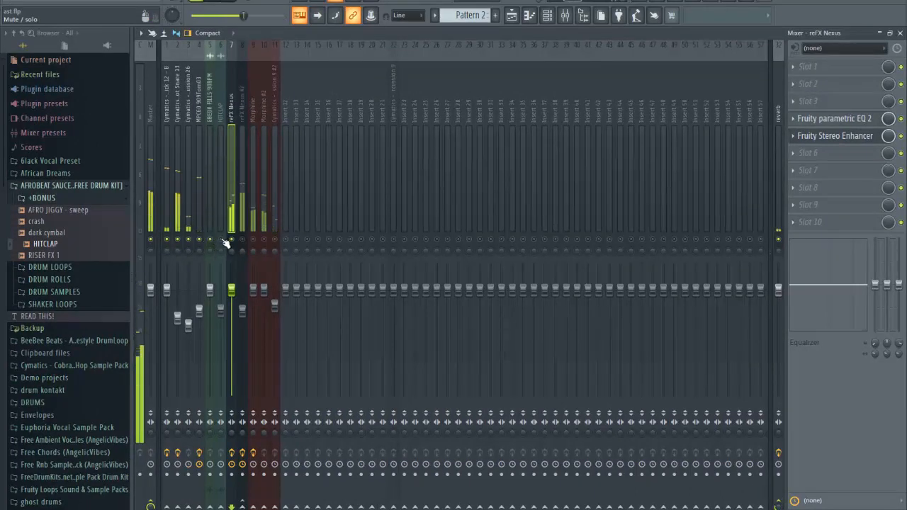
left_click(220, 240)
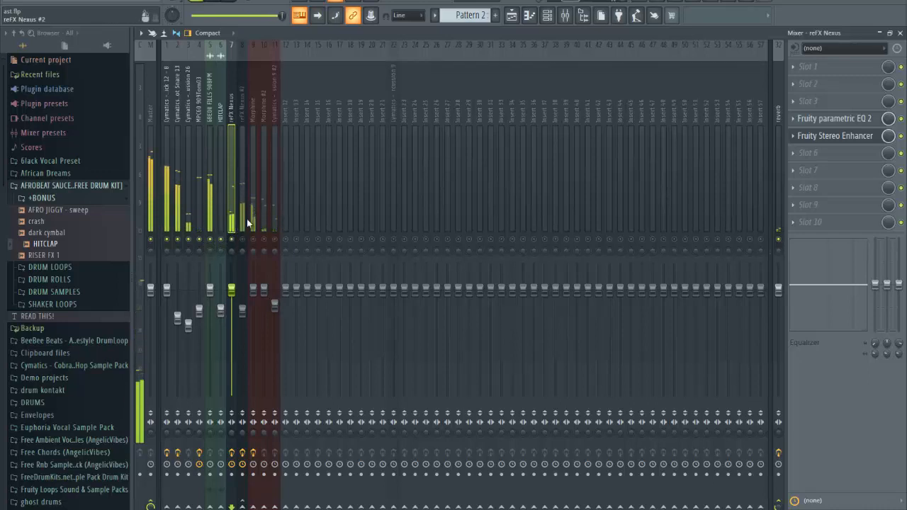
Unmute the reFX Nexus #2 and Morphine tracks and save the project.
left_click(242, 240)
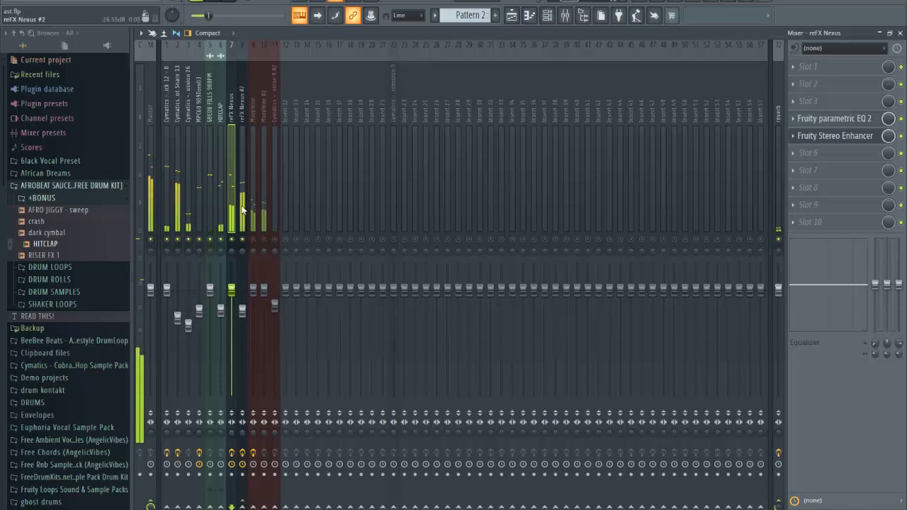
left_click(242, 209)
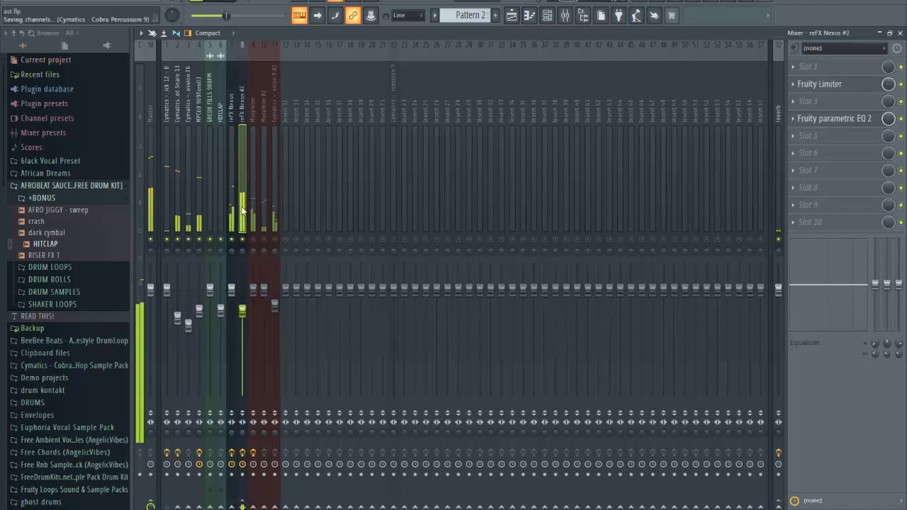
left_click(253, 240)
left_click(252, 208)
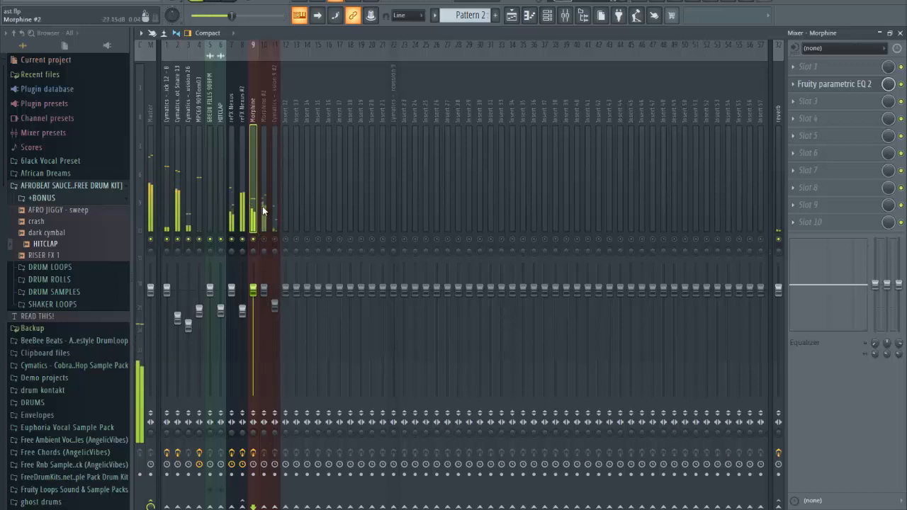
Load Fruity Parametric EQ 2 in slot 4 of the Morphine #2 track and high-pass band 1 at about 123 Hz.
left_click(263, 208)
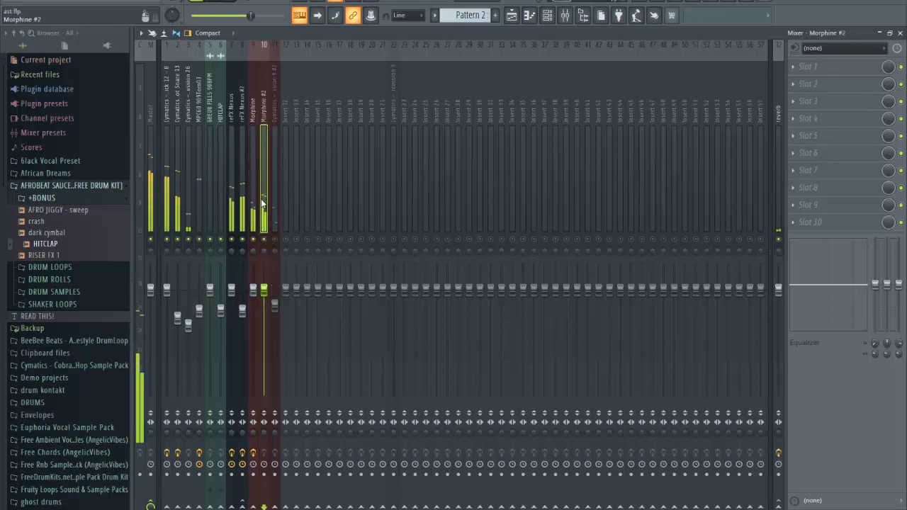
left_click(828, 123)
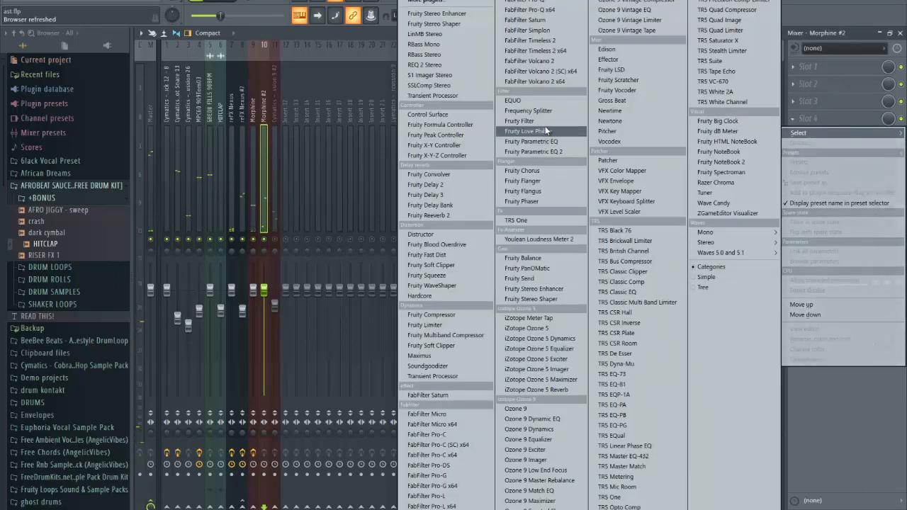
left_click(549, 153)
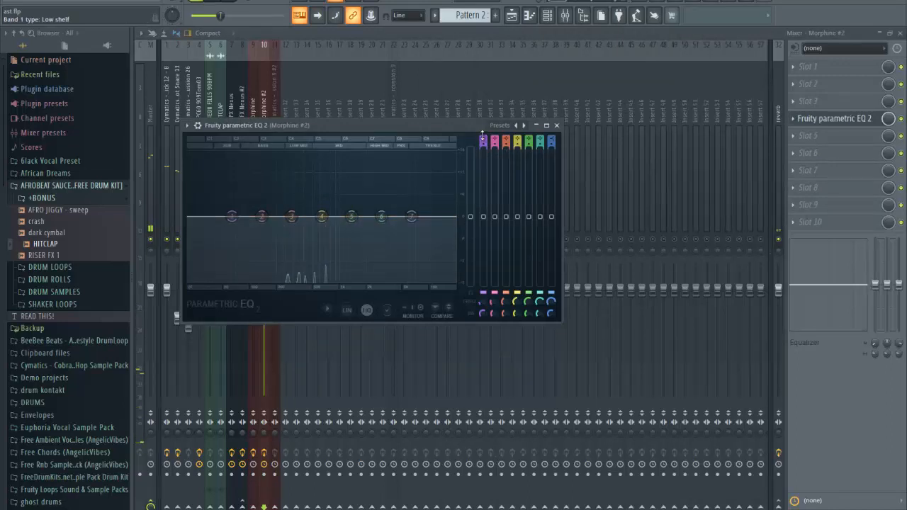
left_click_drag(461, 188, 484, 102)
left_click_drag(235, 218, 266, 221)
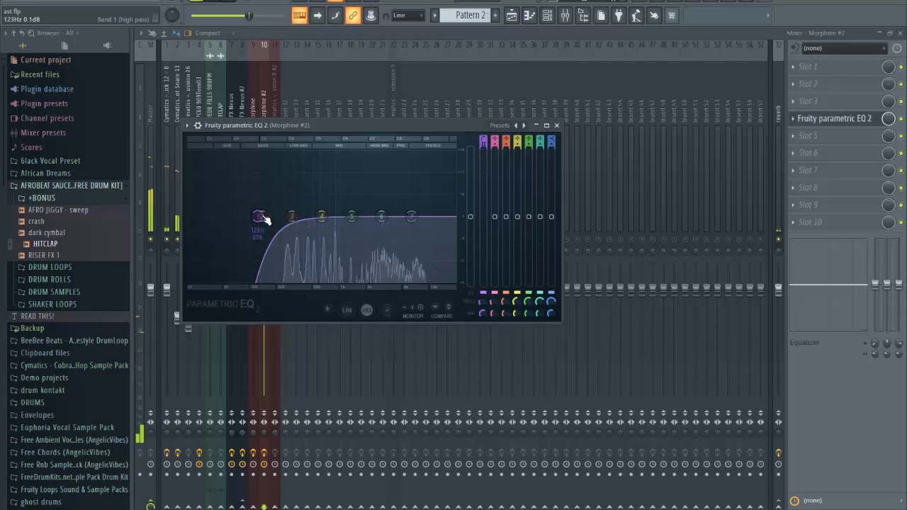
Fine-tune the upper EQ bands of Morphine #2, then route the track to the reverb track and adjust its send level.
left_click_drag(383, 221, 365, 219)
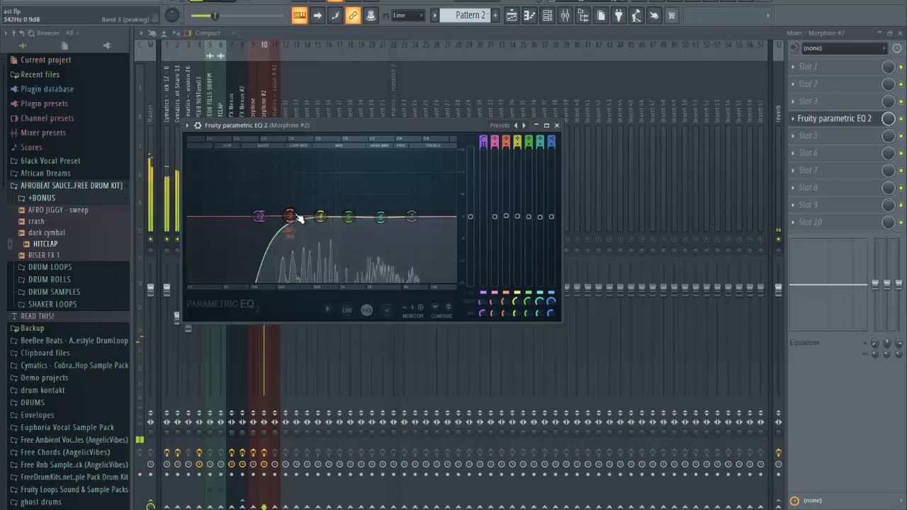
left_click_drag(380, 222, 372, 220)
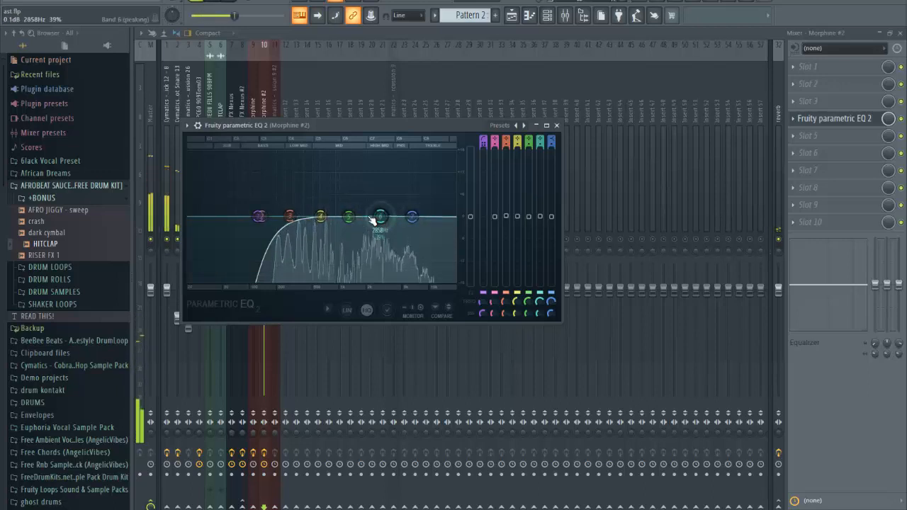
left_click(557, 125)
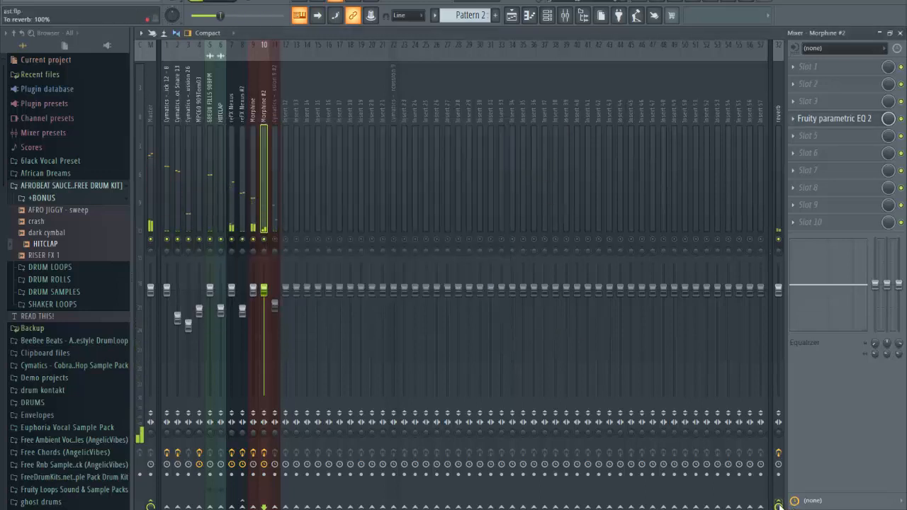
mouse_move(779, 508)
left_mouse_down()
mouse_move(793, 377)
mouse_move(783, 498)
left_mouse_up()
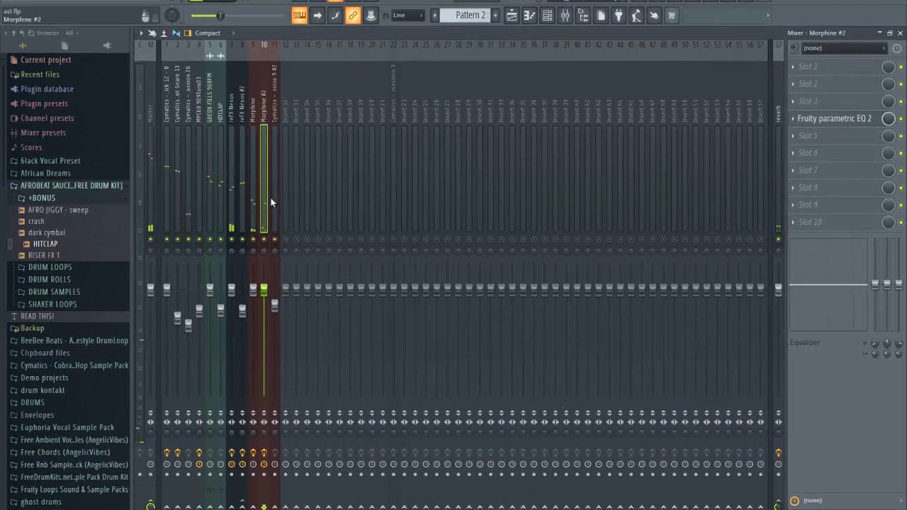
Solo the Cobra Percussion 9 #2 track and load Fruity Parametric EQ 2 in its slot 5.
left_click(275, 200)
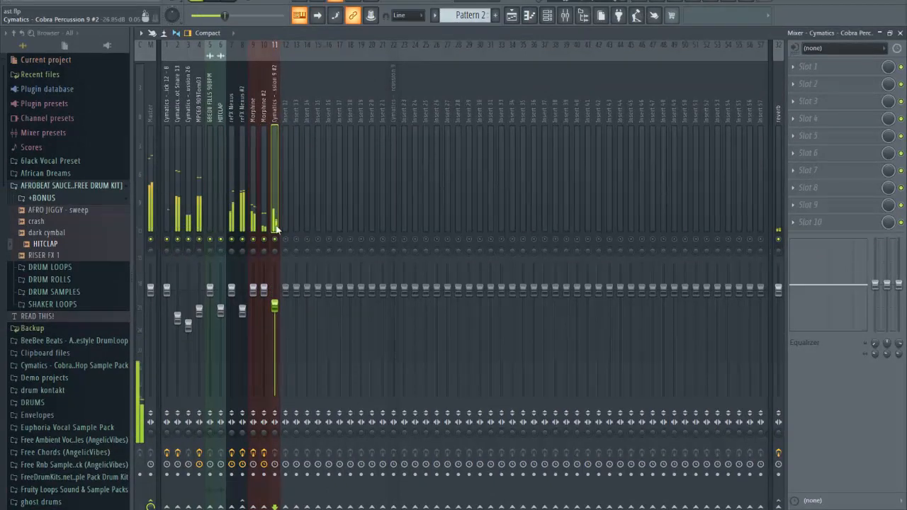
right_click(278, 241)
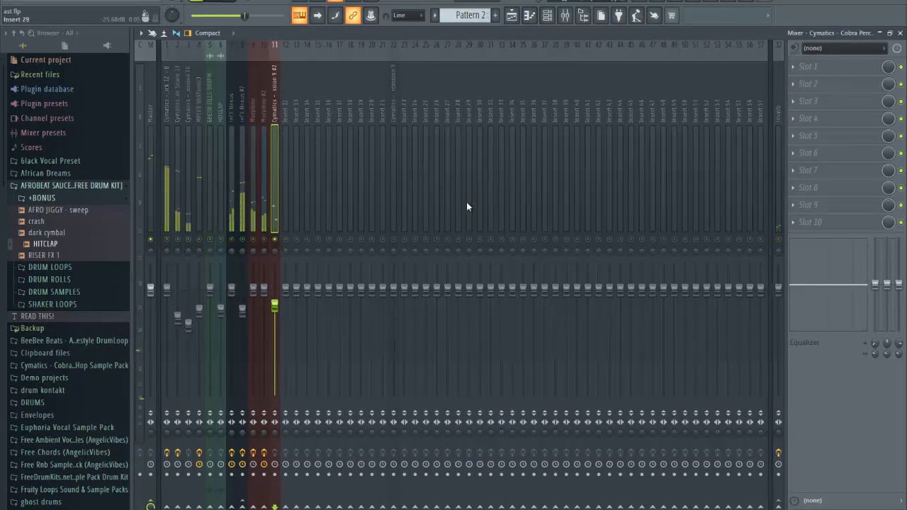
left_click(838, 140)
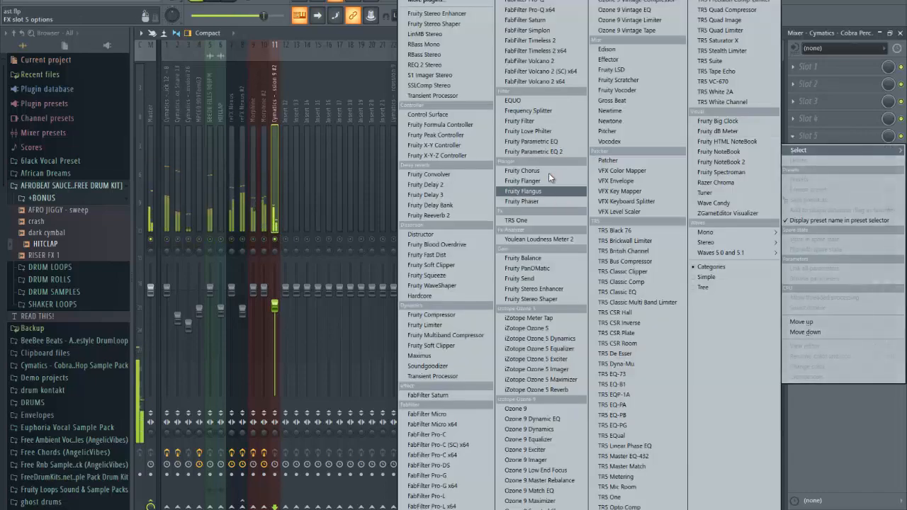
left_click(554, 155)
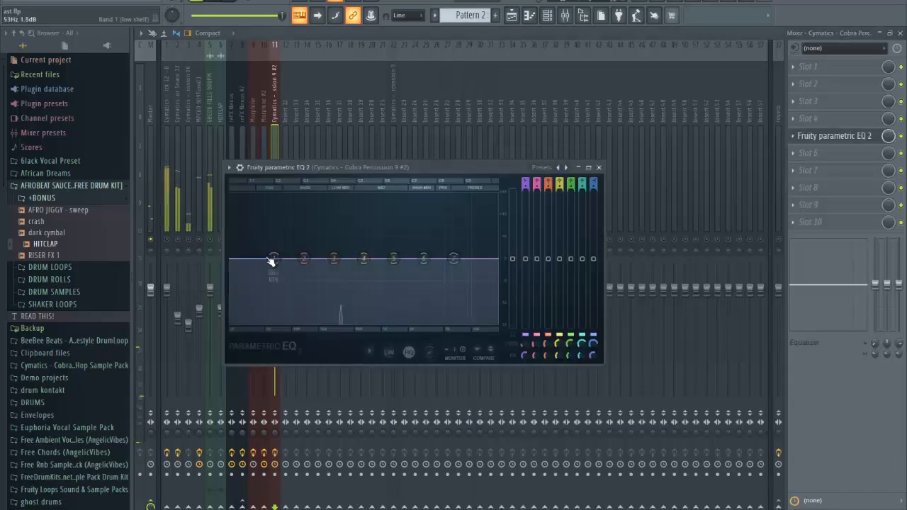
Cut the percussion's lows with a steep band 1 low shelf of -18 dB at about 165 Hz and send the track to reverb.
left_click_drag(272, 265, 294, 332)
right_click(282, 323)
mouse_move(300, 364)
left_click(341, 365)
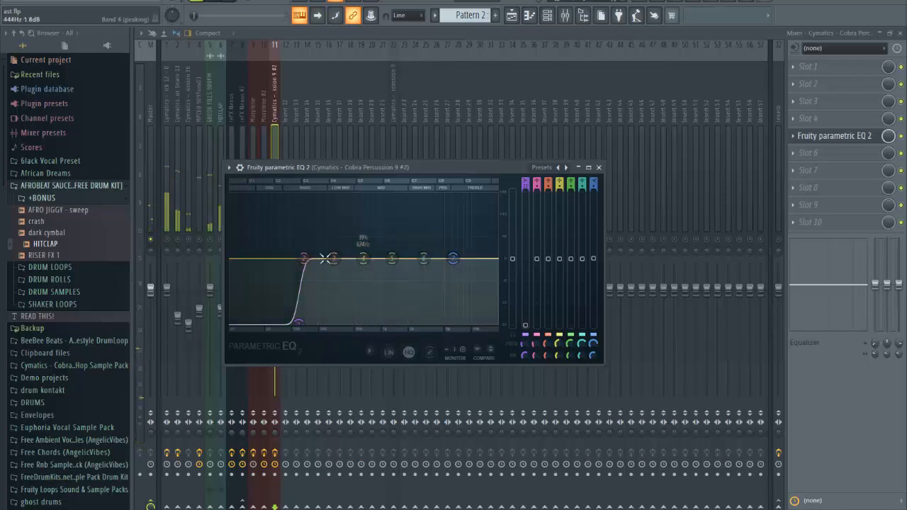
left_click_drag(303, 326, 327, 328)
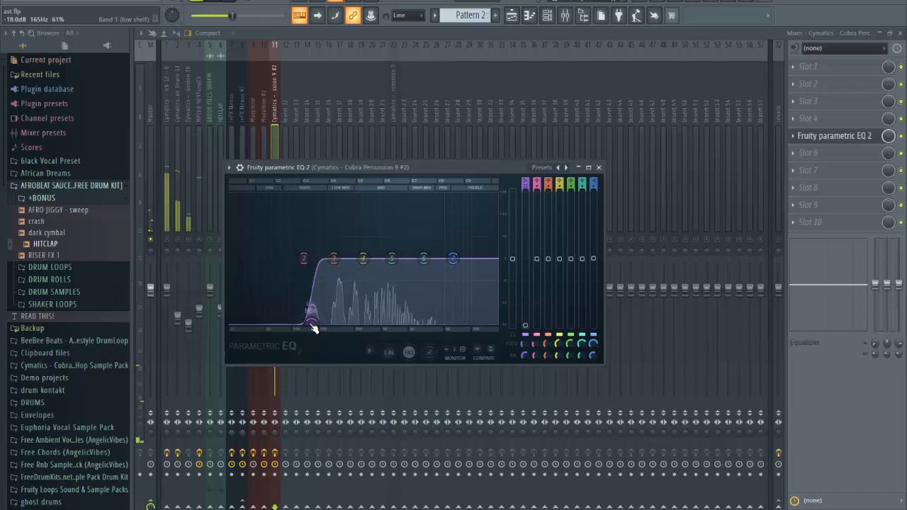
left_click(599, 168)
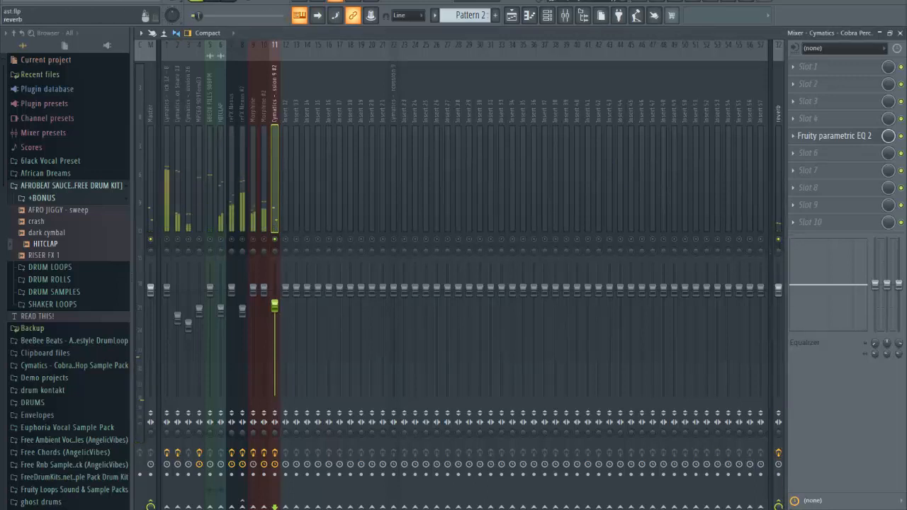
mouse_move(774, 27)
left_mouse_down()
mouse_move(778, 509)
mouse_move(773, 25)
left_mouse_up()
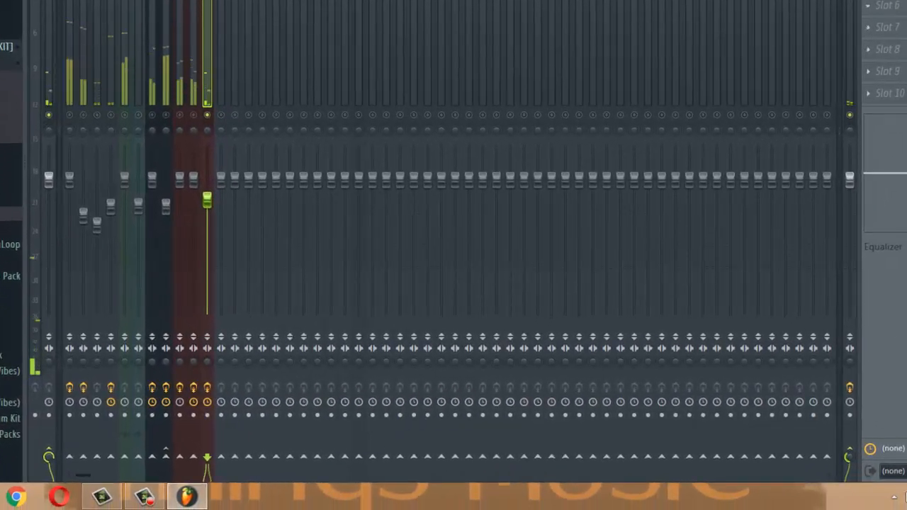
Load Fruity Delay 2 in slot 6 with ping-pong feedback, a 4-step delay time and a reduced input volume.
left_click(868, 6)
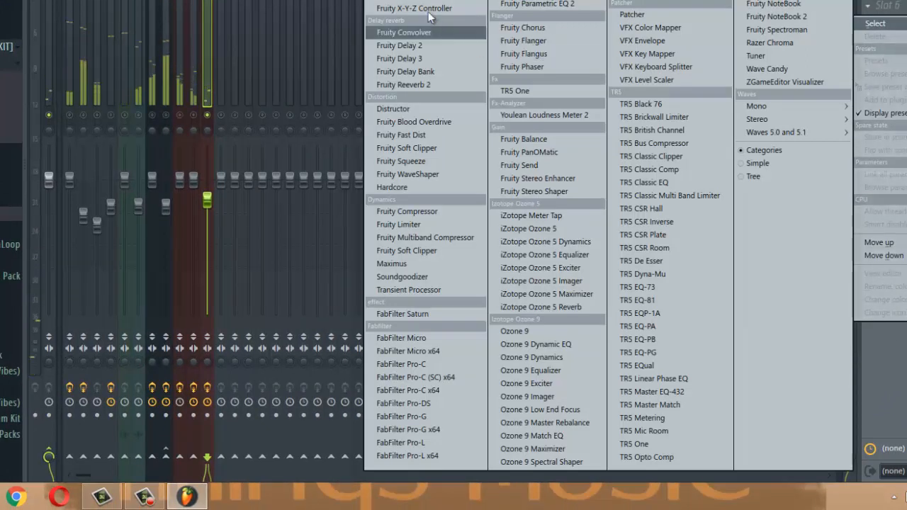
left_click(429, 45)
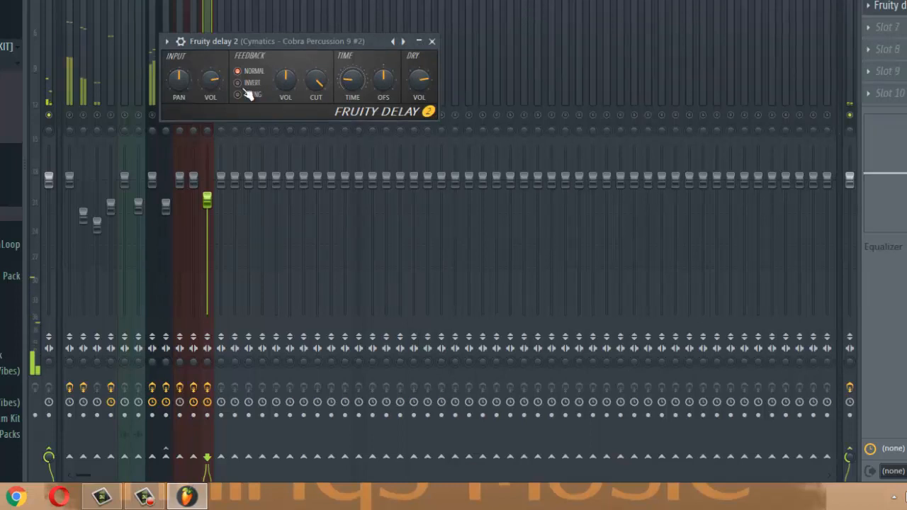
right_click(353, 82)
mouse_move(440, 102)
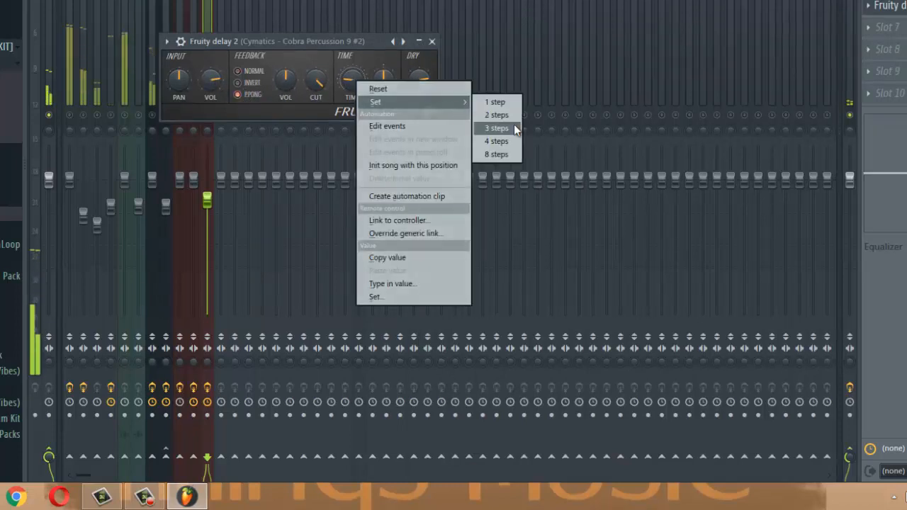
left_click(506, 141)
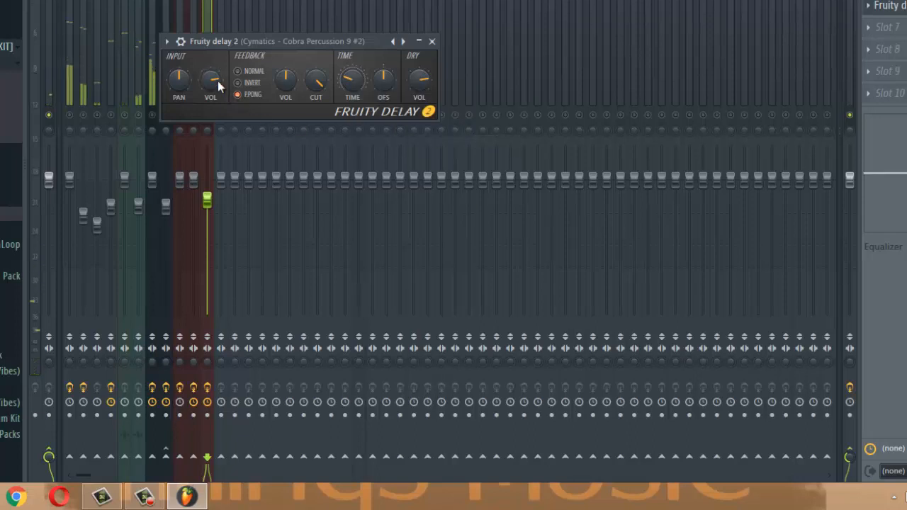
left_click_drag(217, 81, 203, 113)
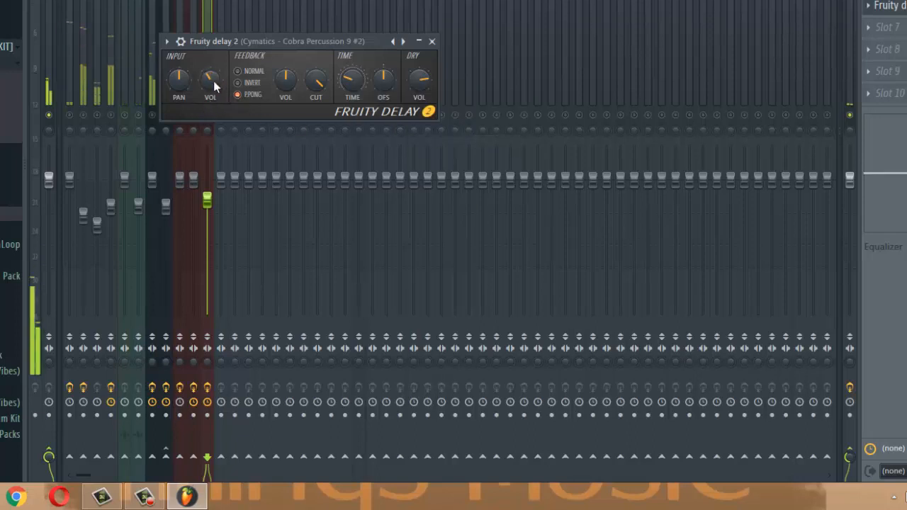
left_click(418, 41)
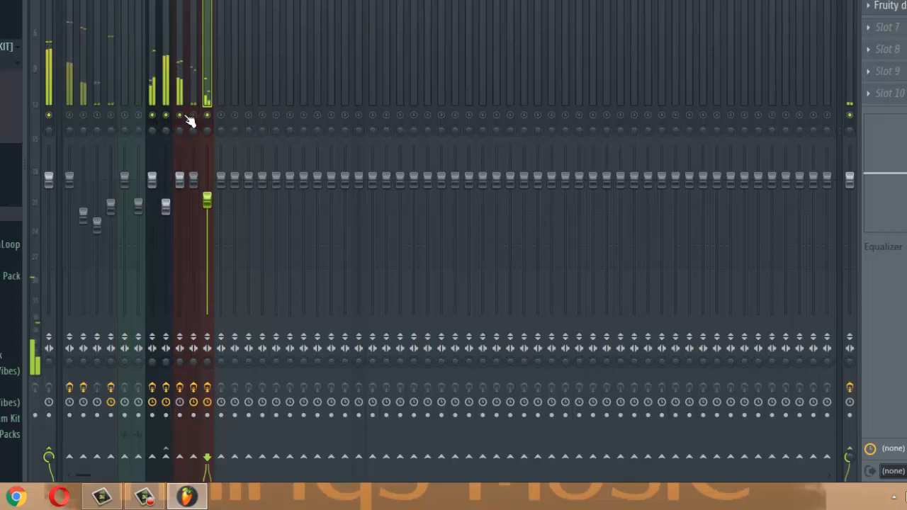
Lower the Cobra Percussion 9 #2 fader to about -7.6 dB and unmute all mixer tracks.
left_click_drag(211, 198, 211, 216)
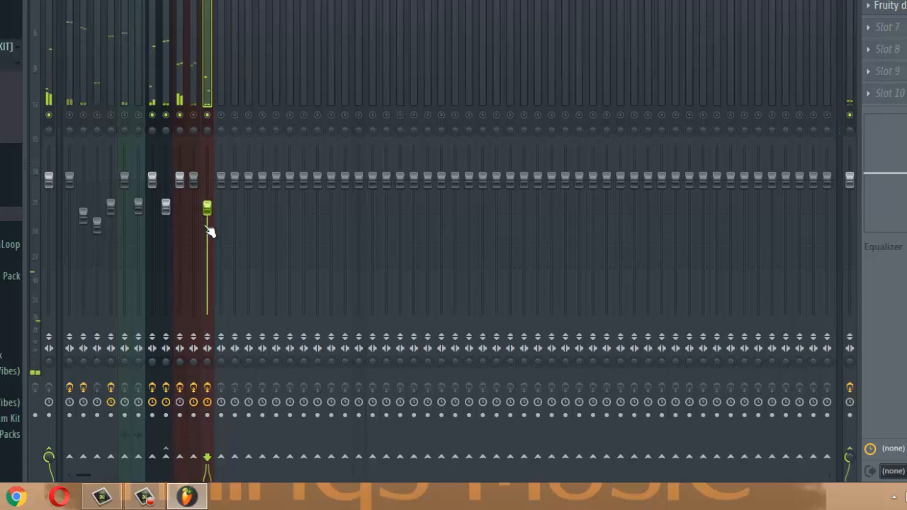
left_click_drag(209, 220, 210, 243)
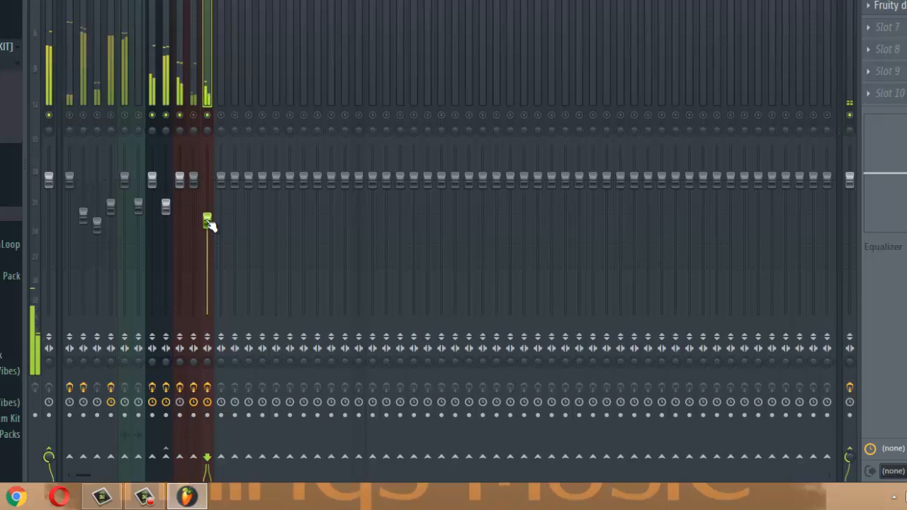
left_click(194, 115)
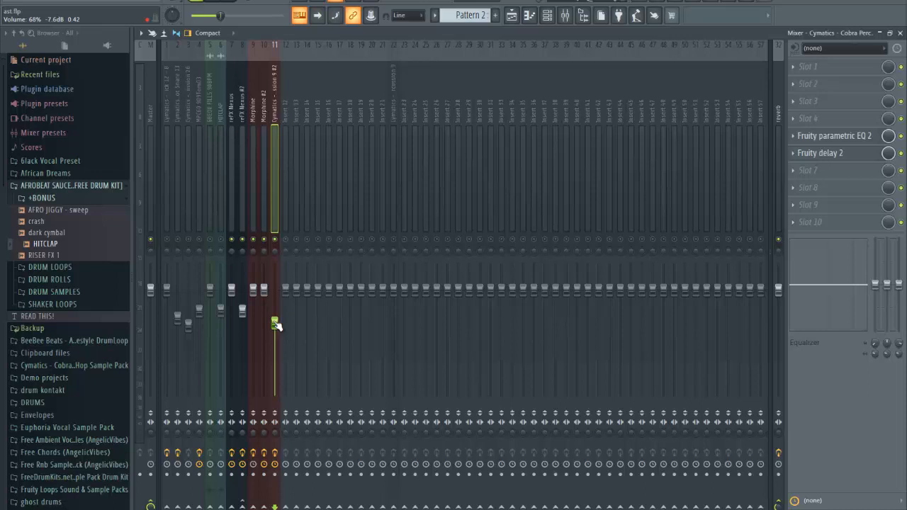
key("s")
key("s")
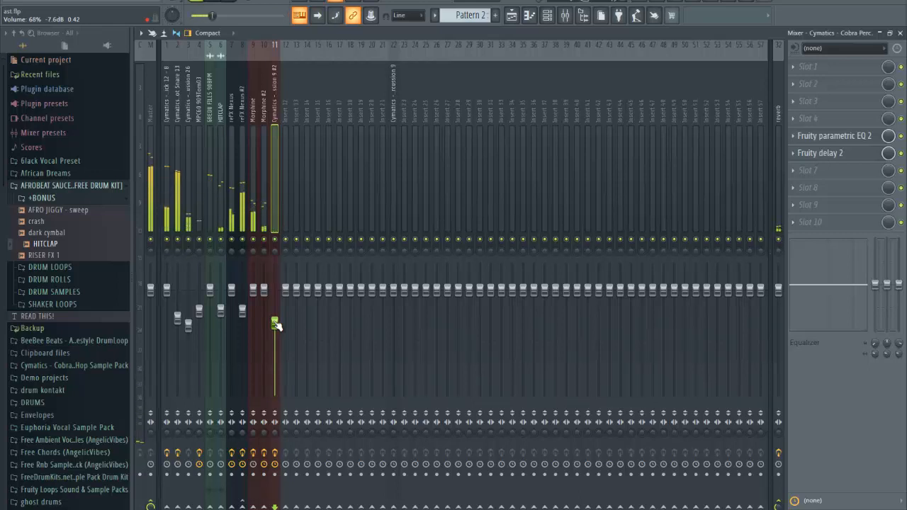
Check the Master track and raise the Cobra Percussion 9 #2 fader slightly.
left_click(149, 195)
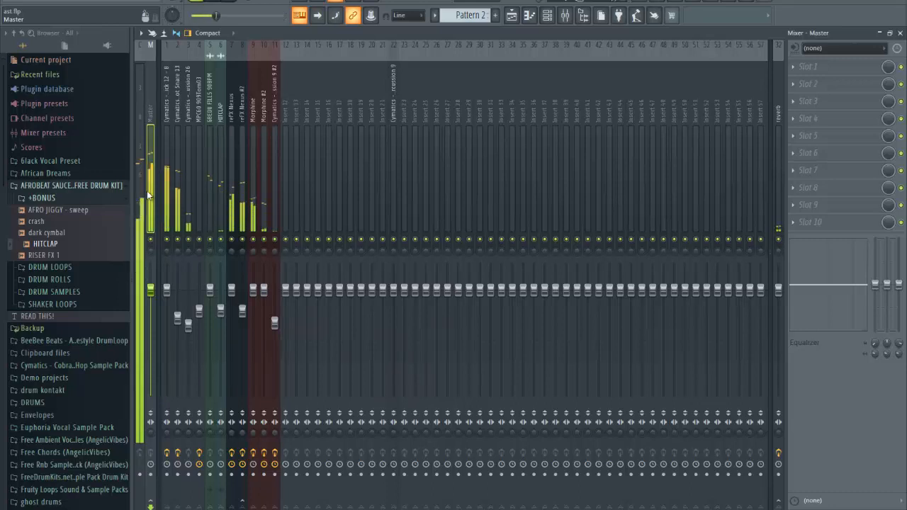
left_click(276, 322)
left_click_drag(275, 322, 280, 313)
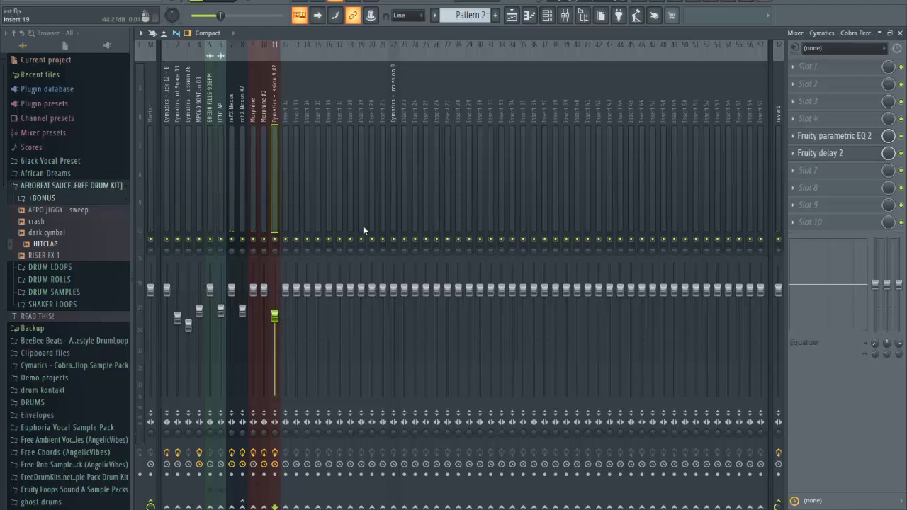
Step back and forth through the mixer tracks to review the effects loaded on each.
left_click(265, 224)
key("Left")
key("Left")
key("Left")
key("Left")
key("Left")
key("Left")
key("Left")
key("Left")
key("Left")
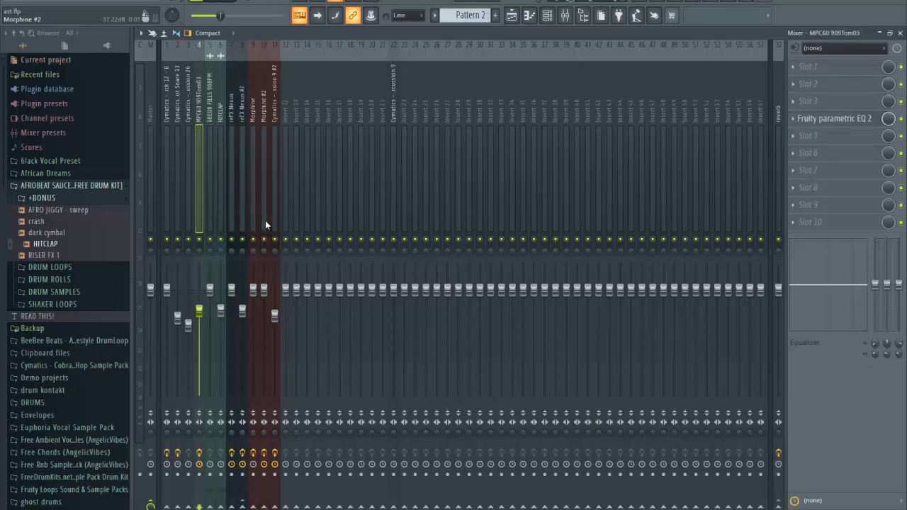
key("Right")
key("Right")
key("Right")
key("Right")
key("Right")
key("Right")
key("Right")
key("Right")
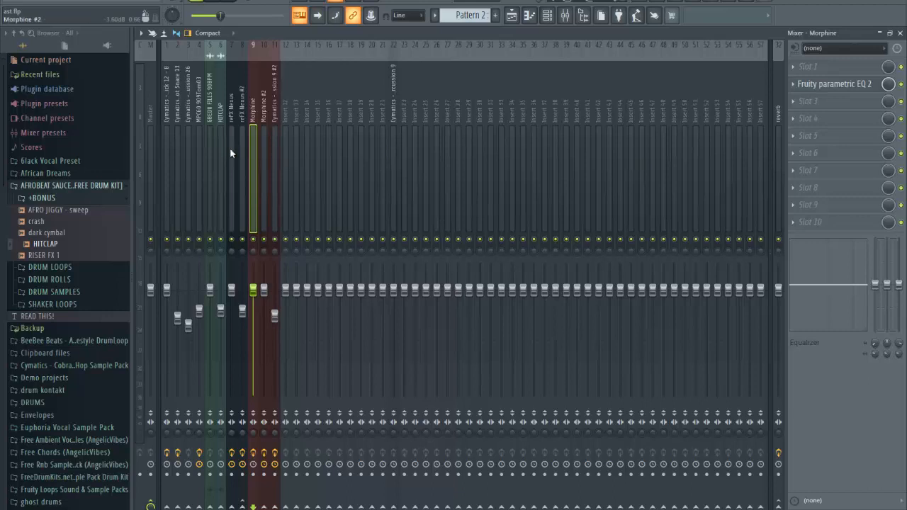
Solo Cobra Rimshot Snare 13 during playback, send it to the reverb track at an adjusted level, and unsolo it.
left_click(187, 168)
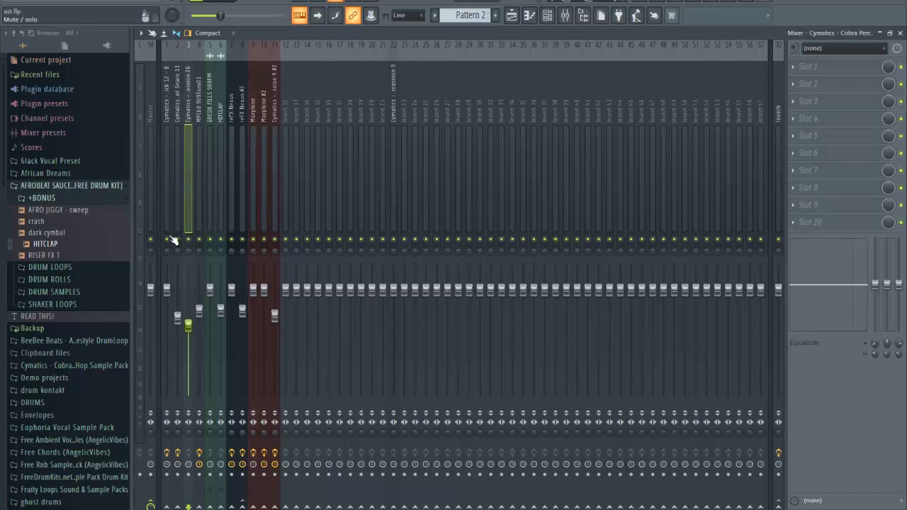
left_click(178, 208)
key("space")
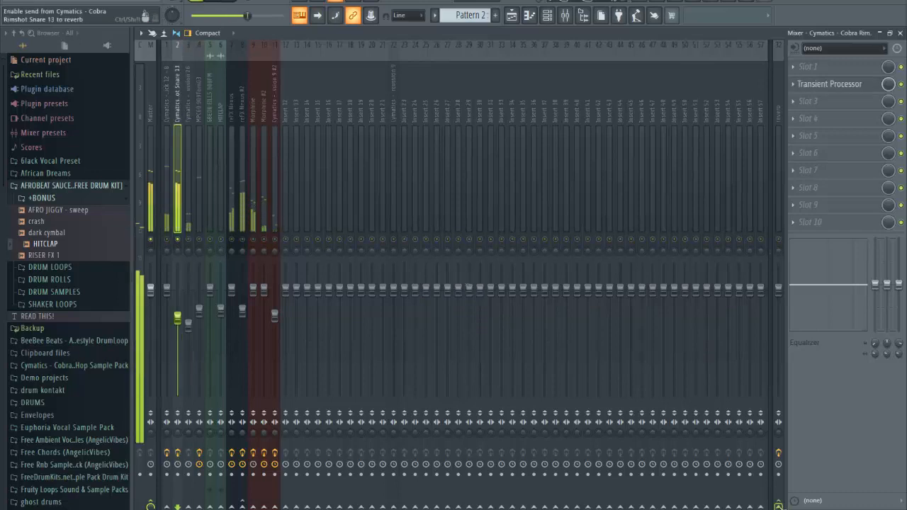
left_click(778, 505)
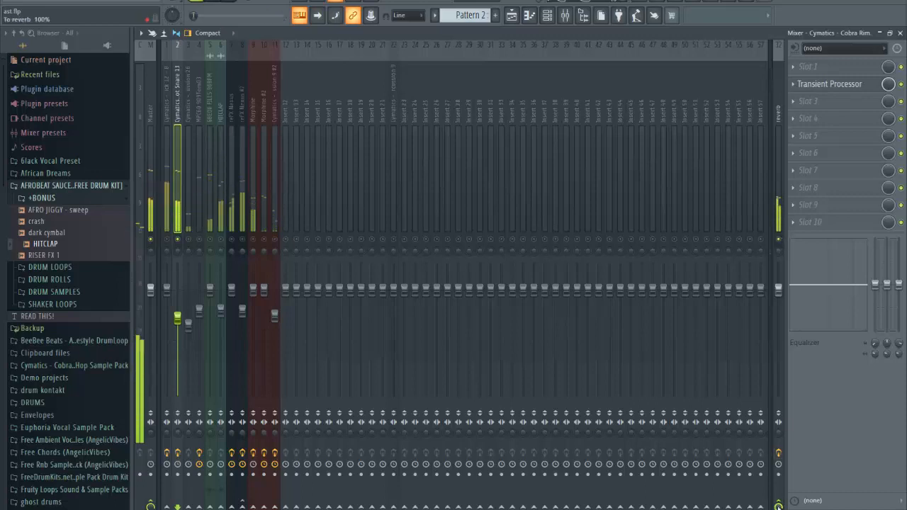
left_click_drag(774, 23, 772, 71)
left_click_drag(778, 507, 779, 508)
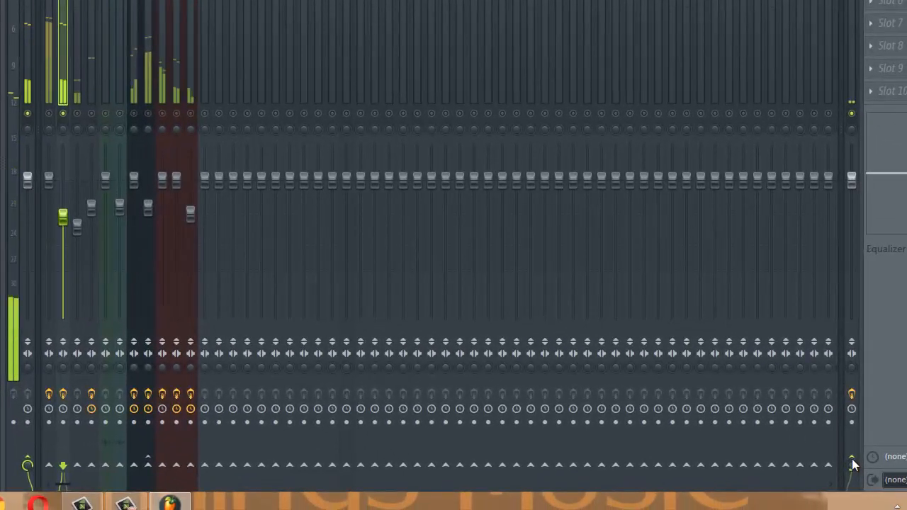
right_click(66, 114)
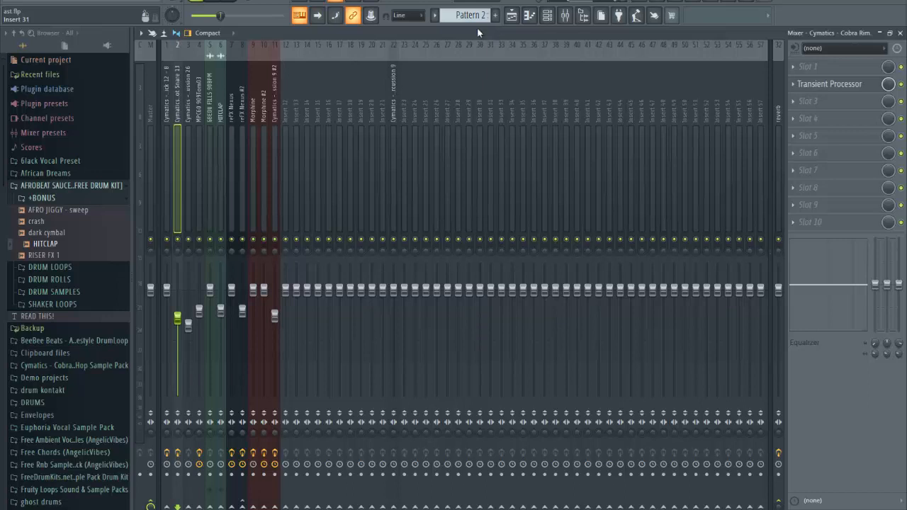
Close the Fruity Stereo Enhancer and mixer windows and play the arrangement in the playlist.
double_click(546, 37)
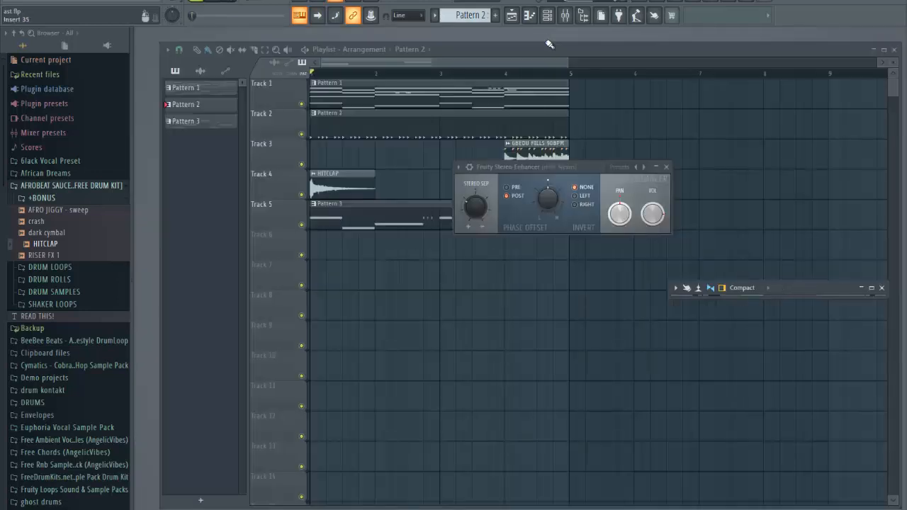
left_click(666, 167)
left_click(877, 288)
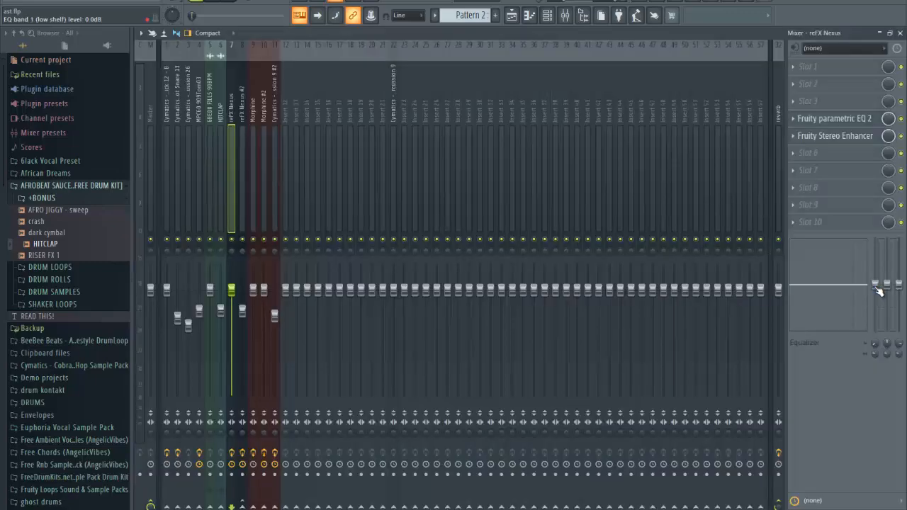
left_click(900, 33)
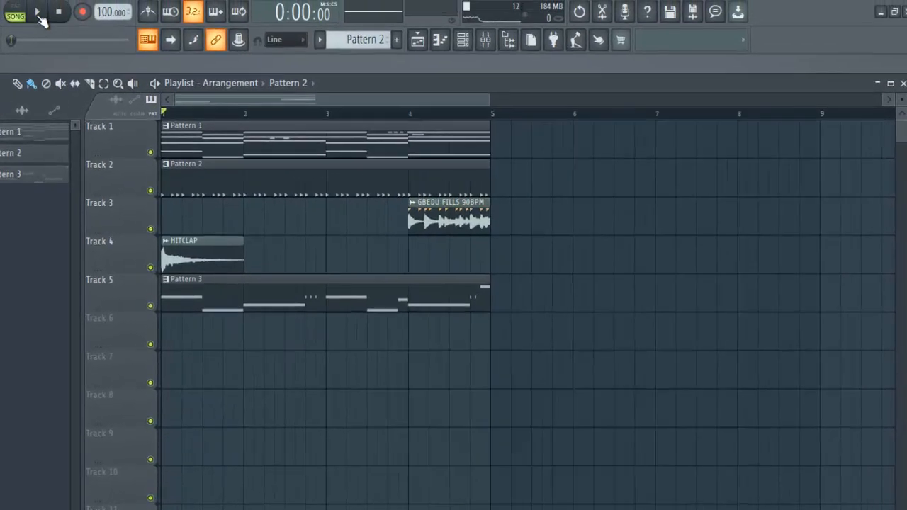
key("space")
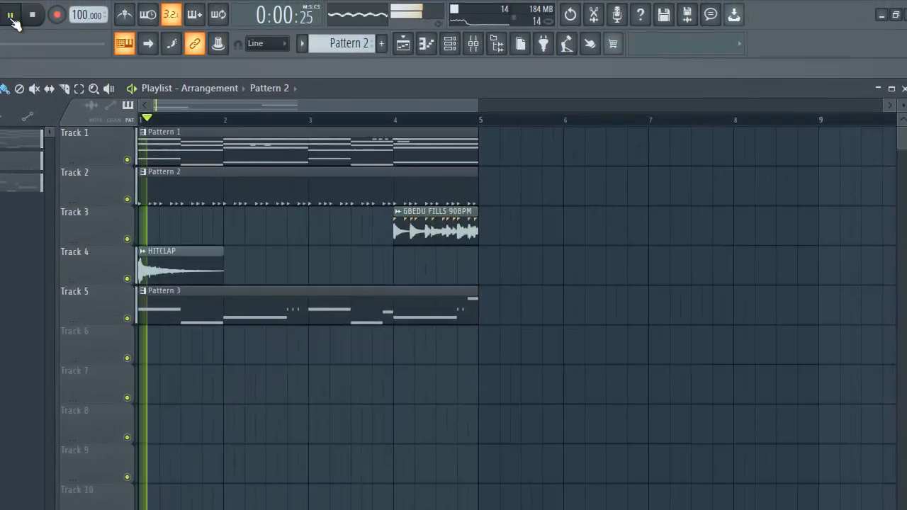
double_click(453, 88)
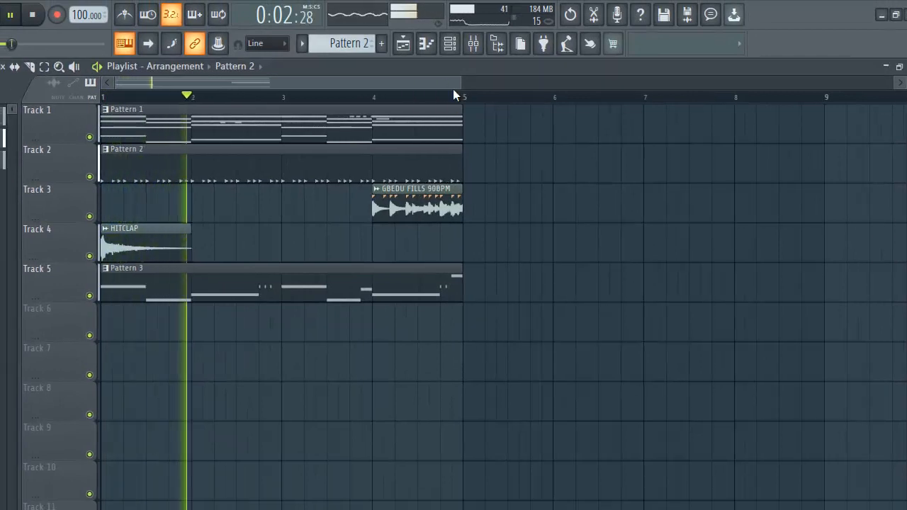